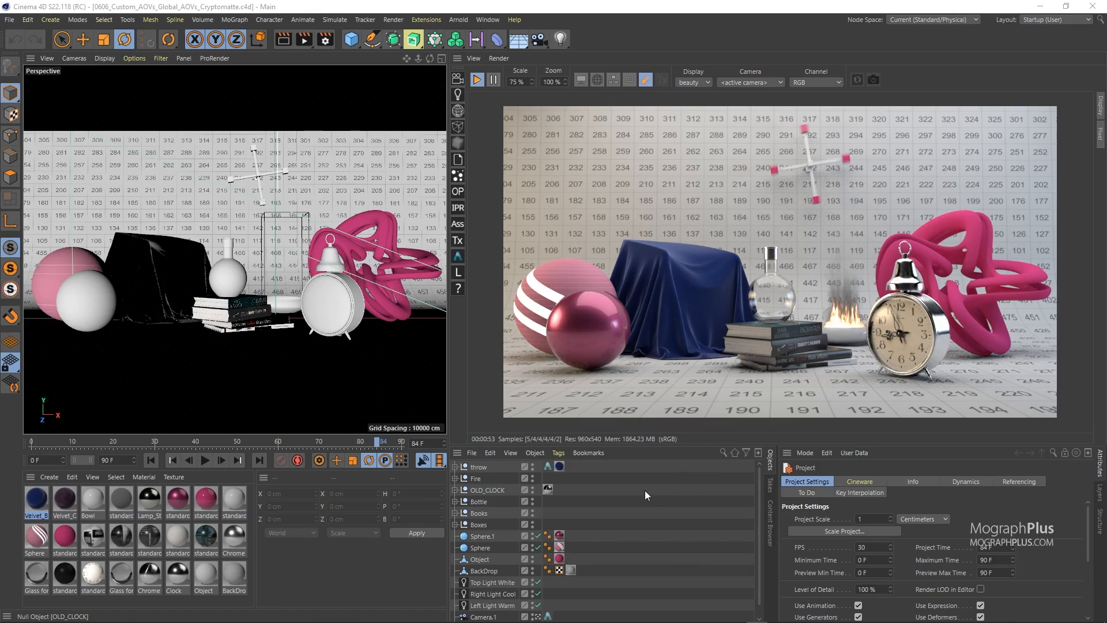
# Add an Arnold Object Mask tag to the OLD_CLOCK null
pyautogui.click(494, 489)
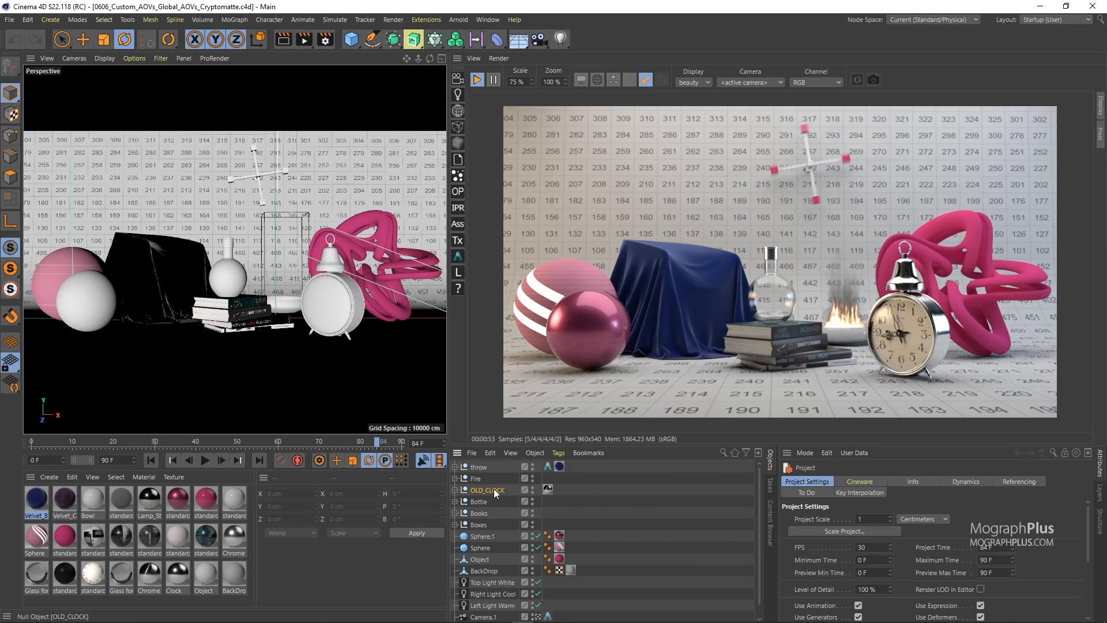
pyautogui.rightClick(500, 490)
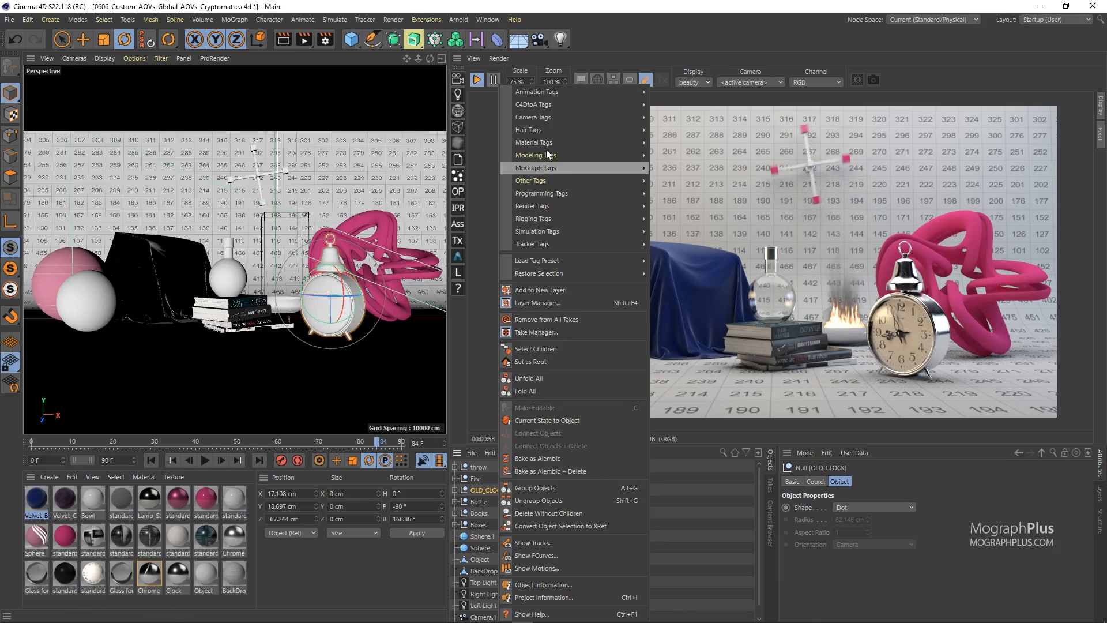
pyautogui.moveTo(556, 104)
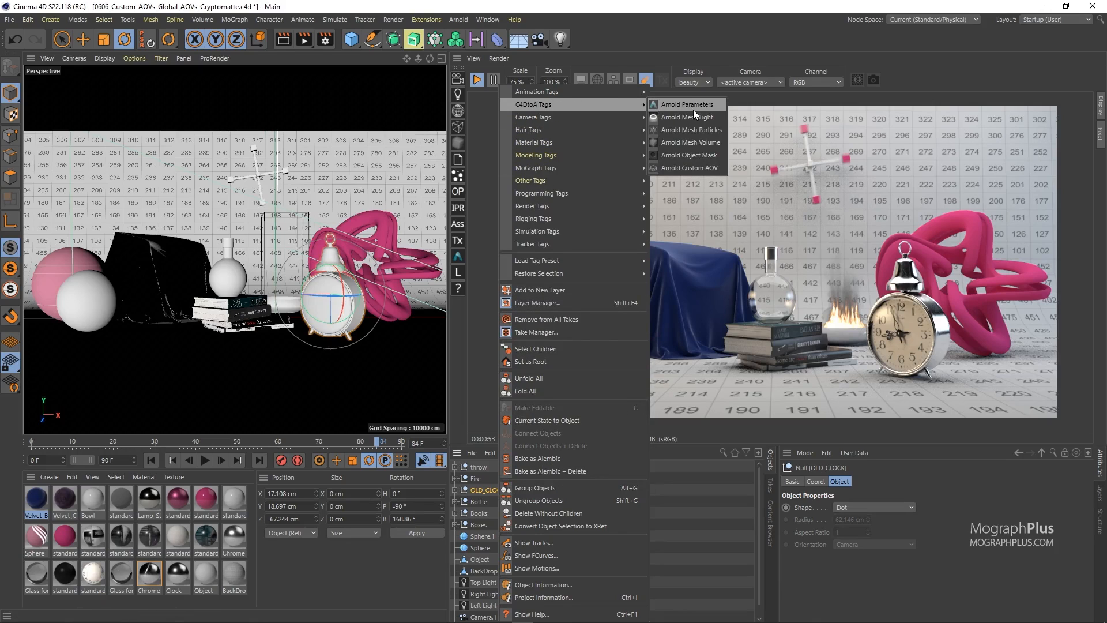
pyautogui.click(708, 157)
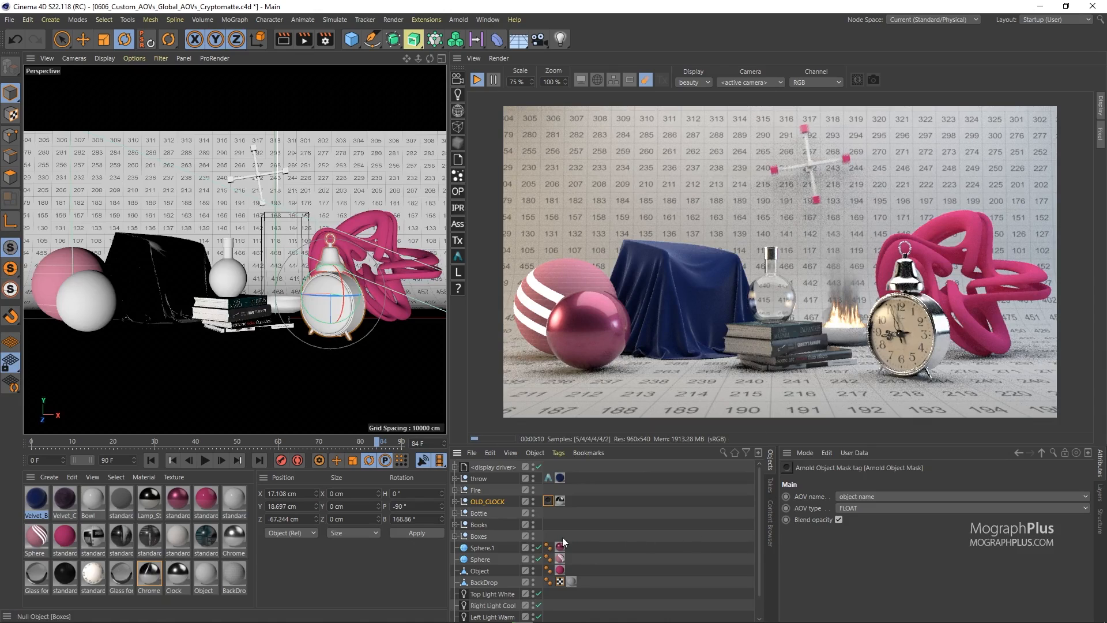
# Add a Compositing tag to the OLD_CLOCK null and enable object buffer 1 in it
pyautogui.rightClick(479, 501)
pyautogui.moveTo(562, 206)
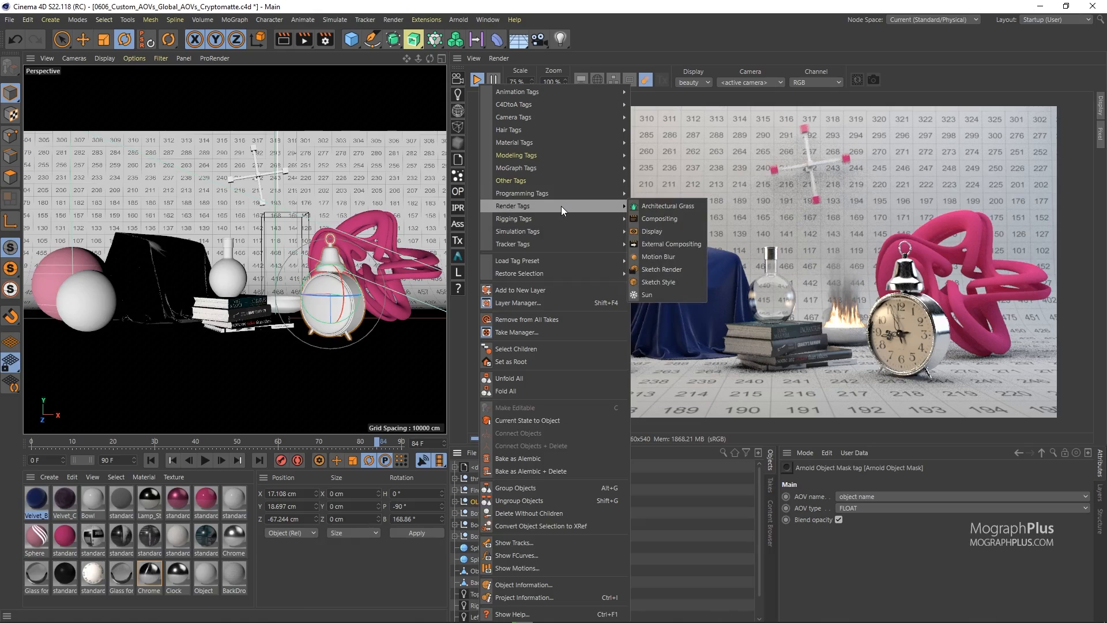
pyautogui.click(678, 220)
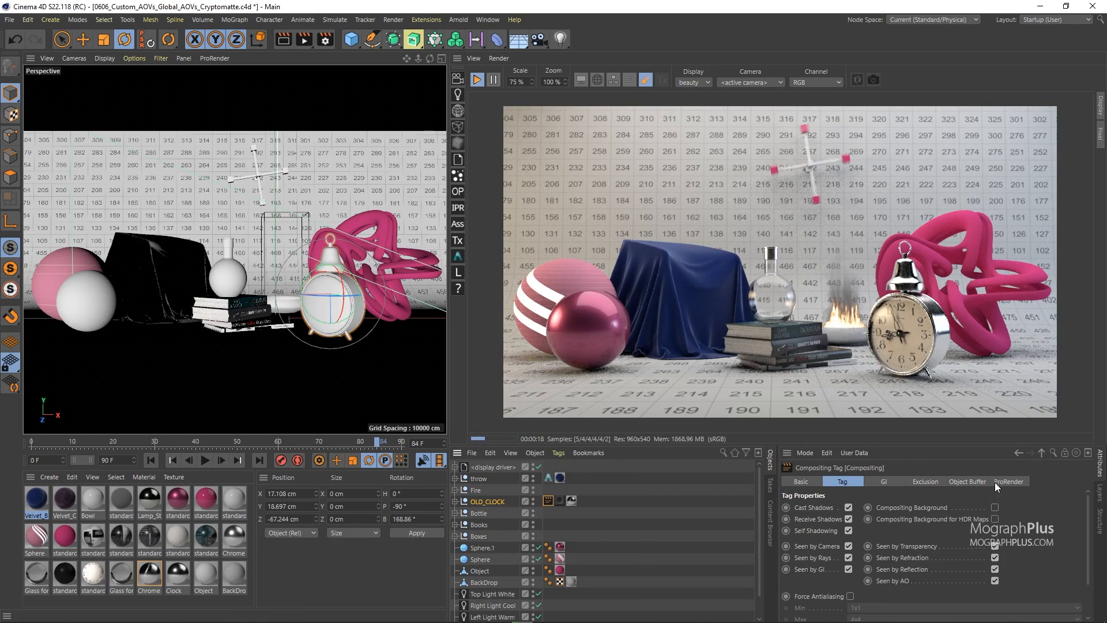
pyautogui.click(968, 482)
pyautogui.click(820, 507)
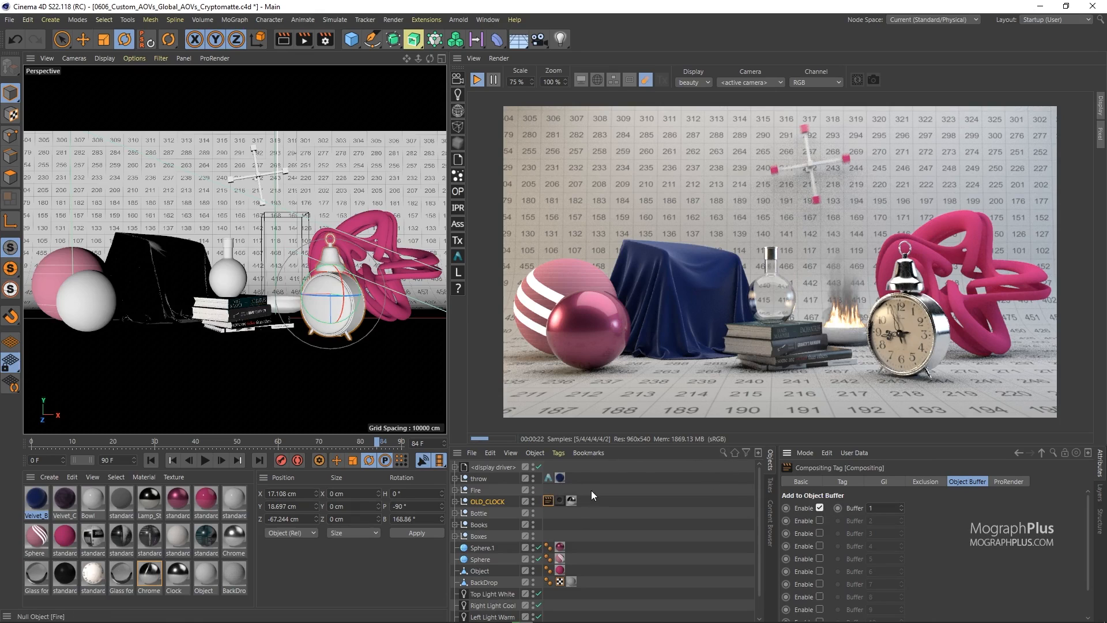
# Delete the Compositing tag from the OLD_CLOCK null
pyautogui.click(563, 513)
pyautogui.click(548, 502)
pyautogui.press('Delete')
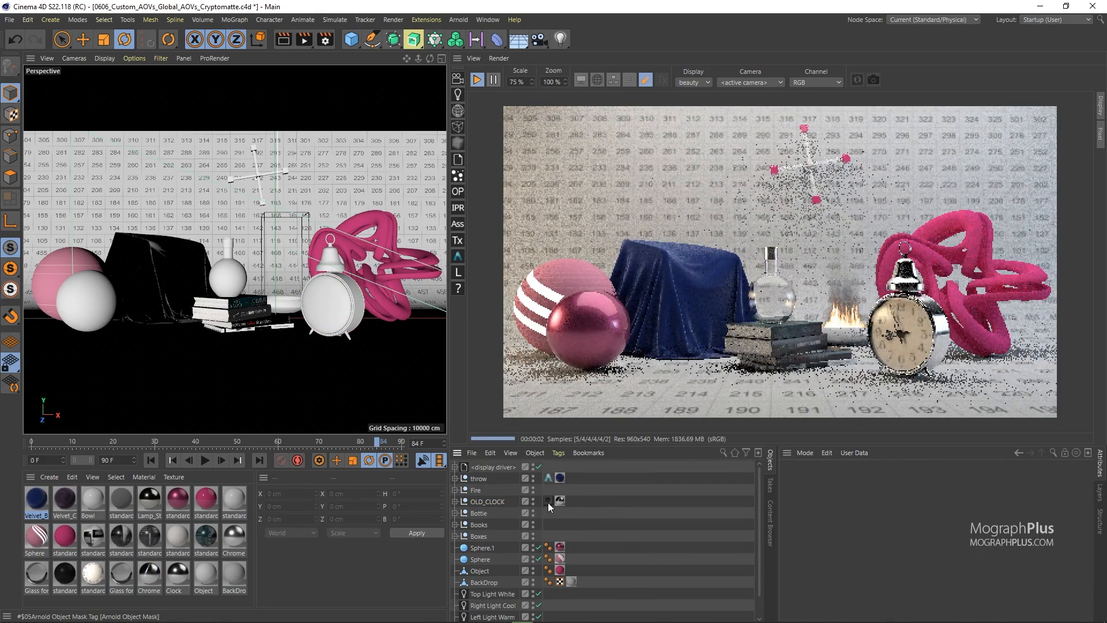
# Examine the AOV name and AOV type options of OLD_CLOCK's Object Mask tag
pyautogui.click(547, 501)
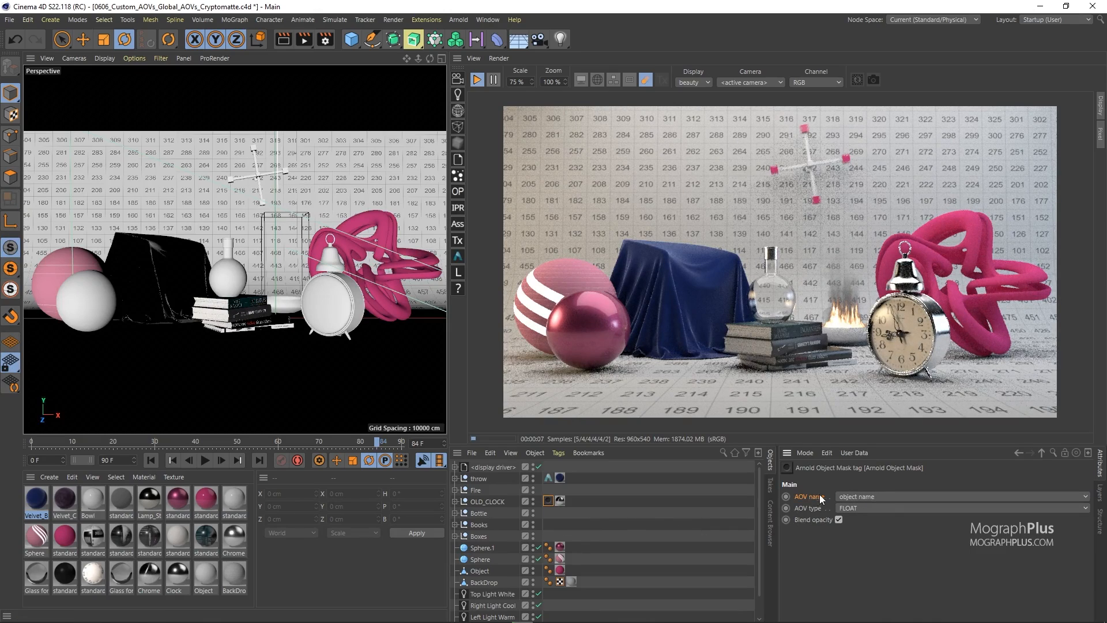
pyautogui.click(499, 504)
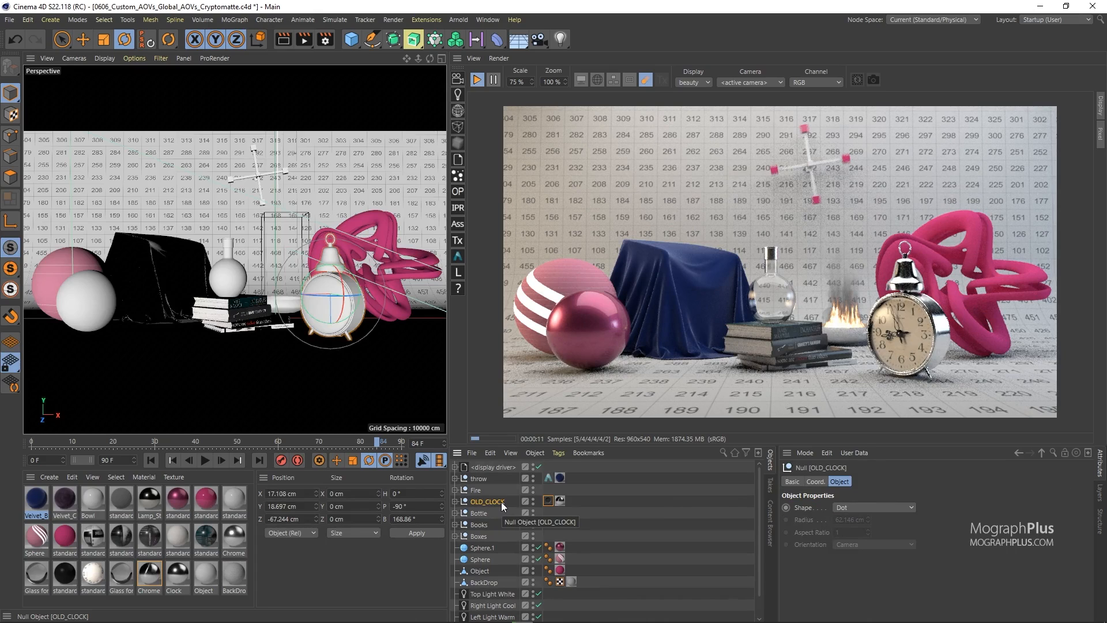
pyautogui.click(546, 499)
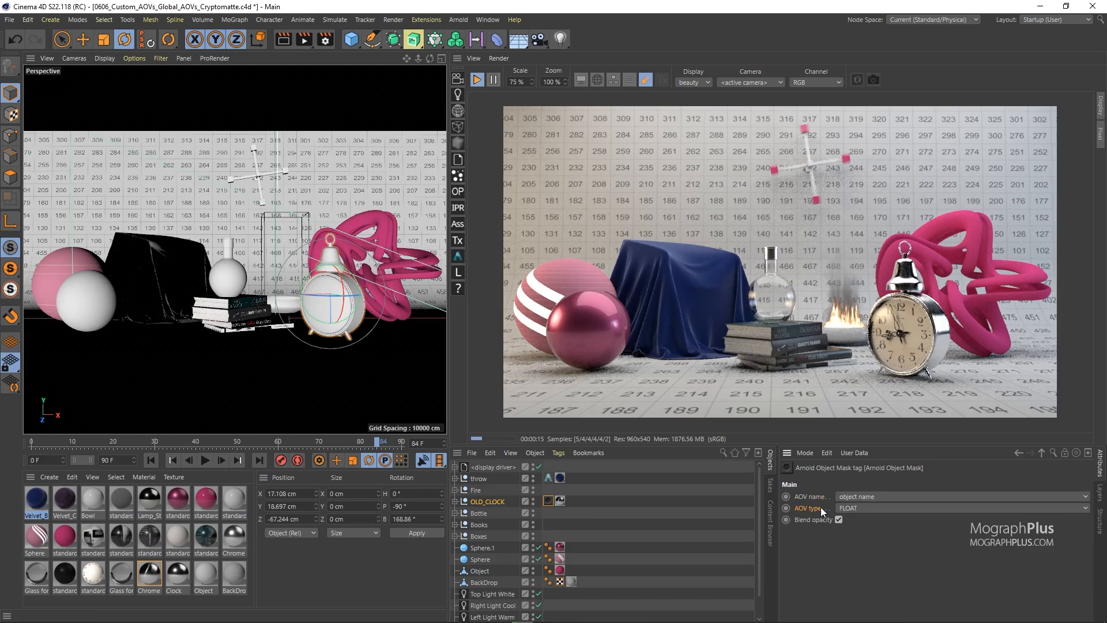
pyautogui.click(860, 507)
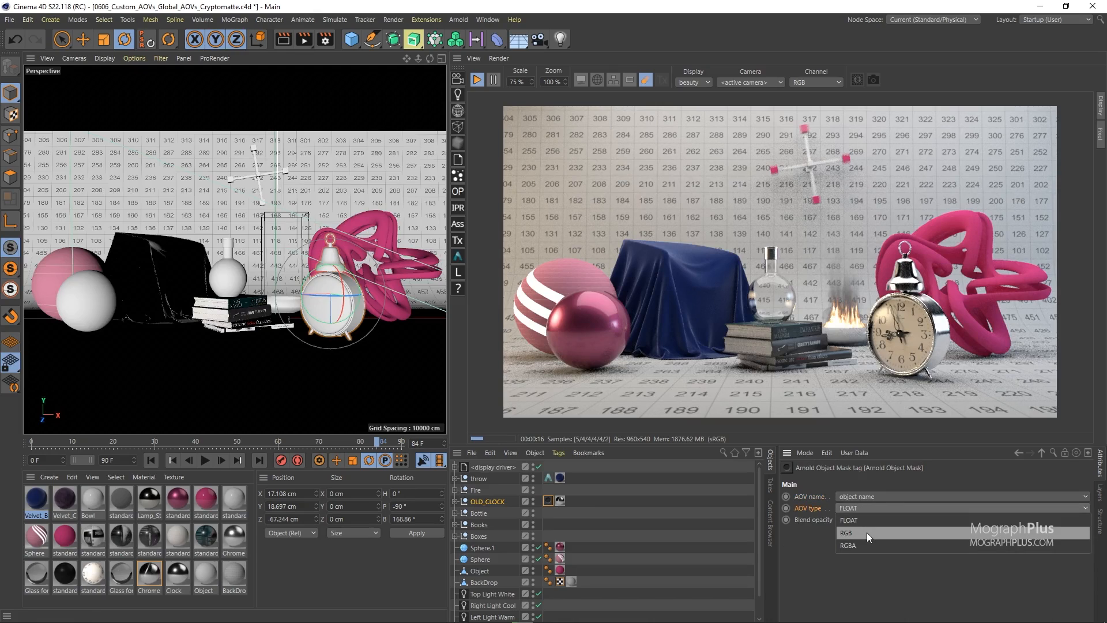
pyautogui.click(861, 572)
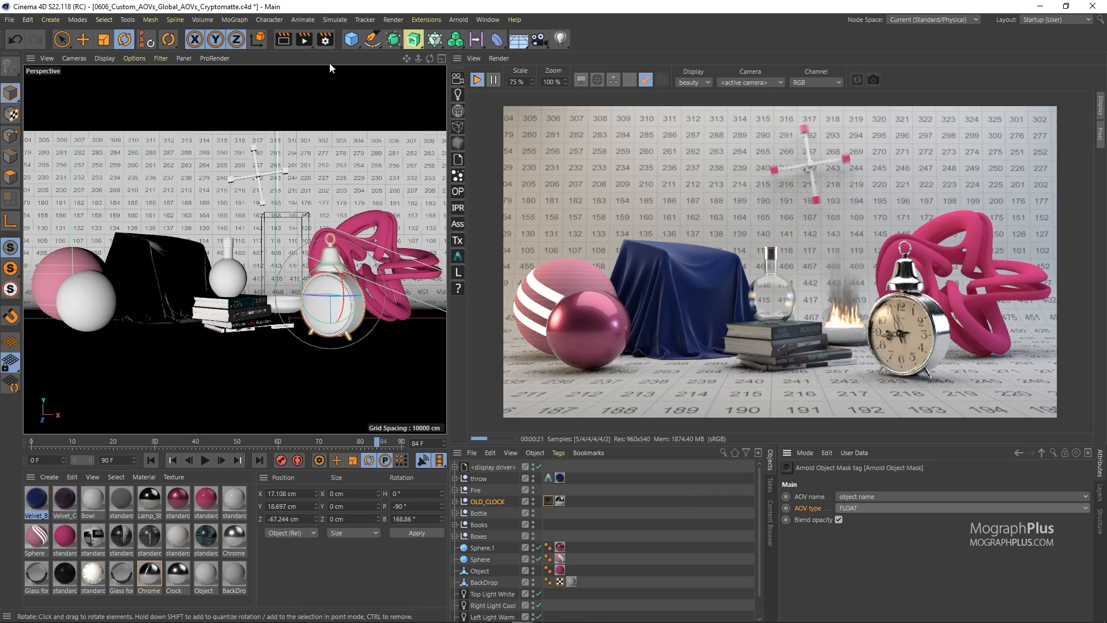
# Open the Arnold Renderer's AOV settings beside the render view and select the active OLD_CLOCK custom AOV
pyautogui.click(325, 39)
pyautogui.click(373, 109)
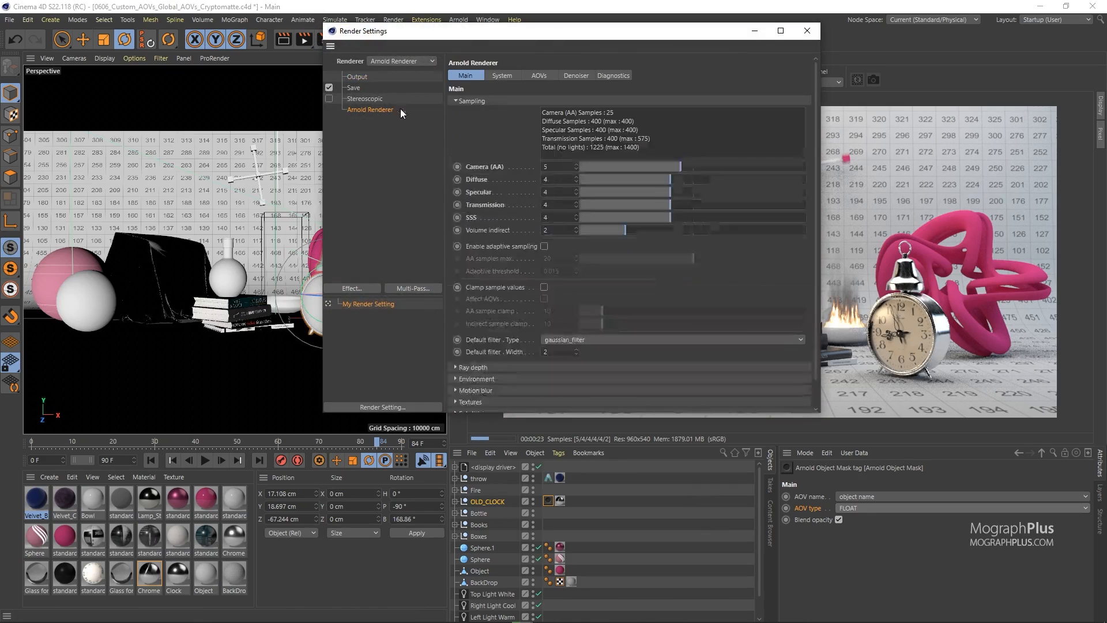
pyautogui.click(540, 76)
pyautogui.moveTo(583, 38); pyautogui.dragTo(257, 43)
pyautogui.click(310, 192)
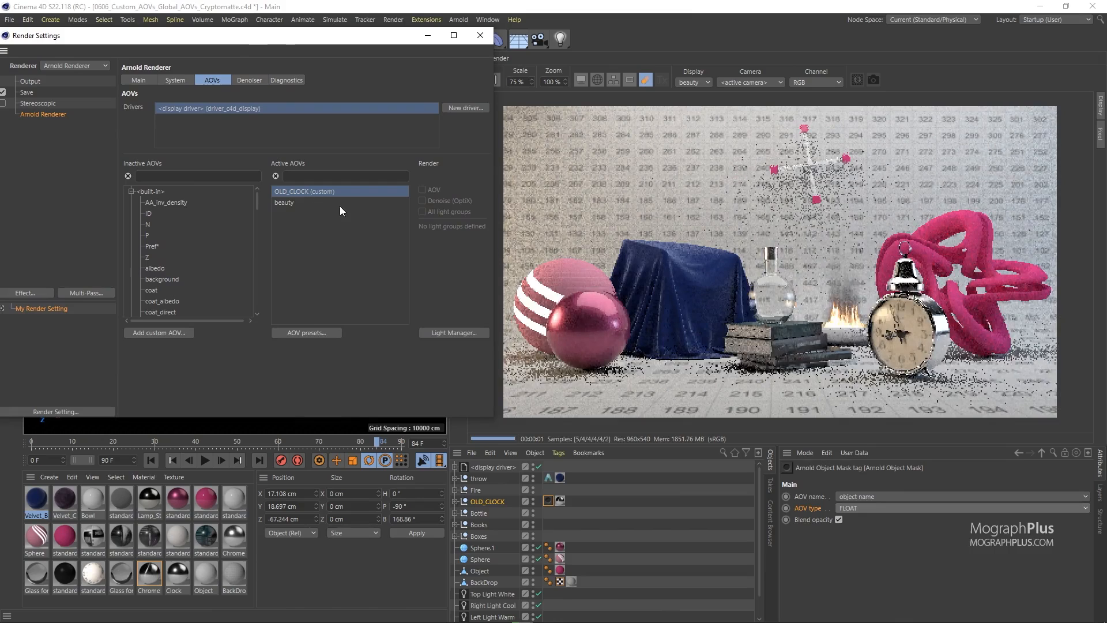
pyautogui.moveTo(351, 38); pyautogui.dragTo(324, 70)
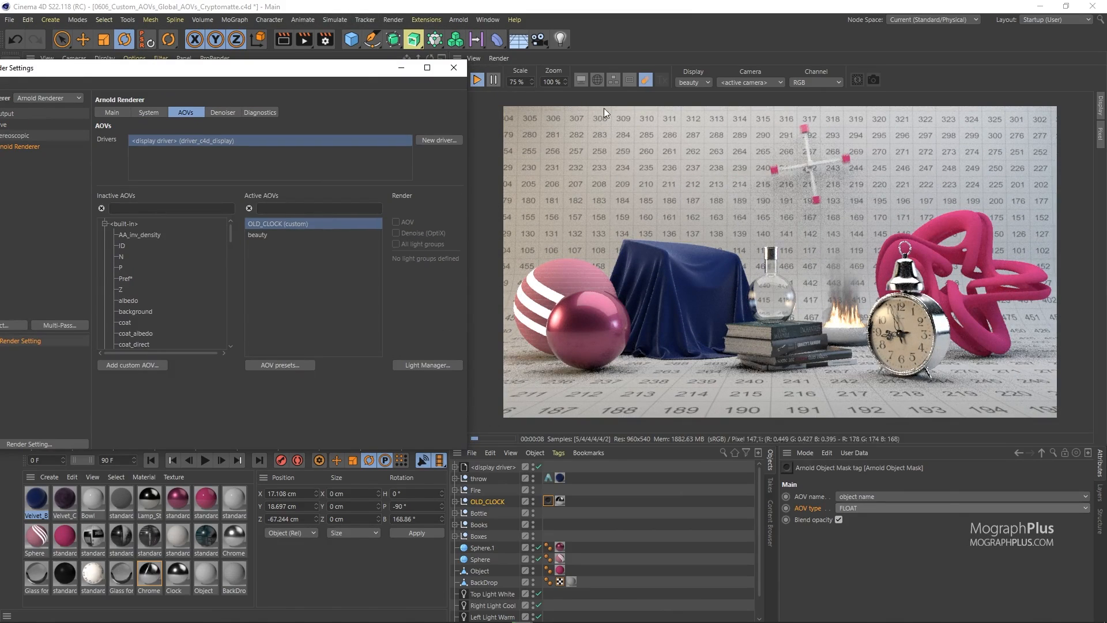
# Display the OLD_CLOCK AOV in the Arnold render view
pyautogui.click(703, 84)
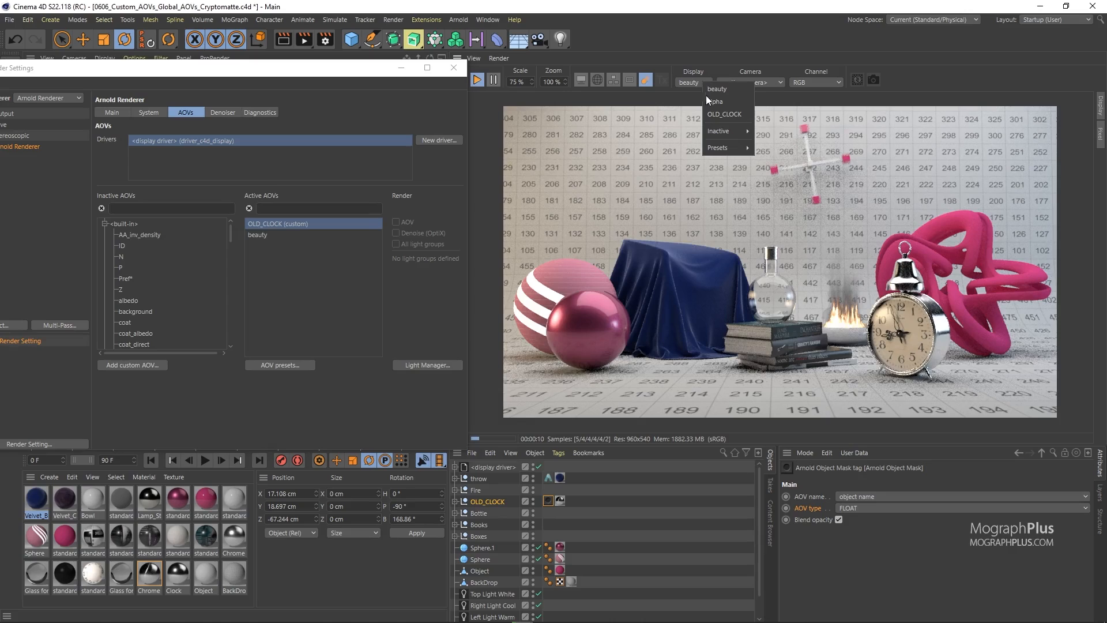
pyautogui.click(728, 113)
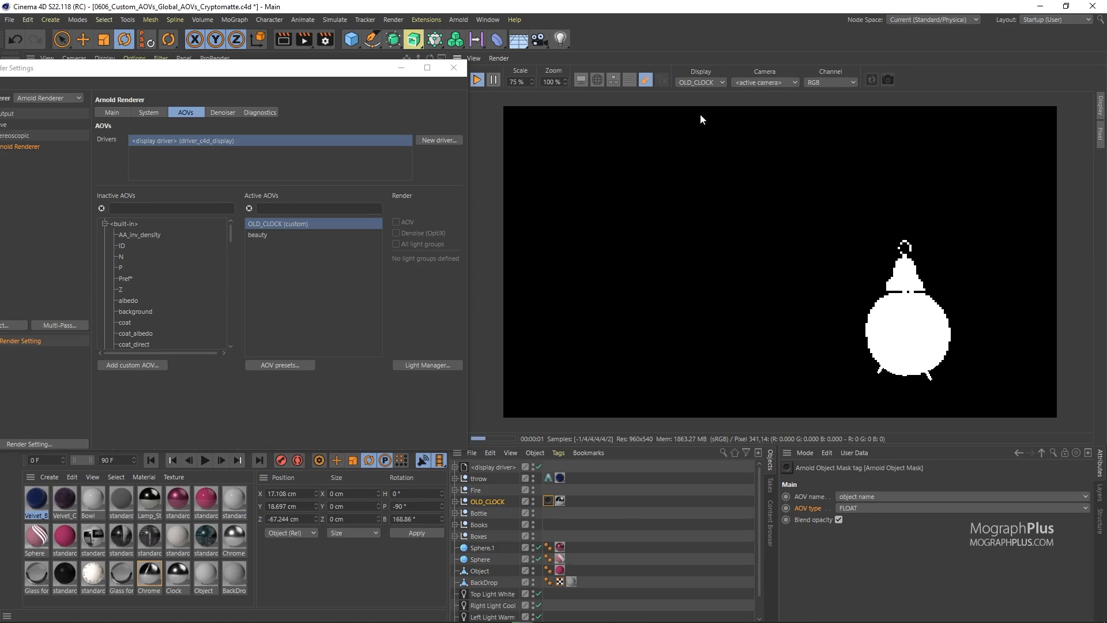
pyautogui.click(503, 58)
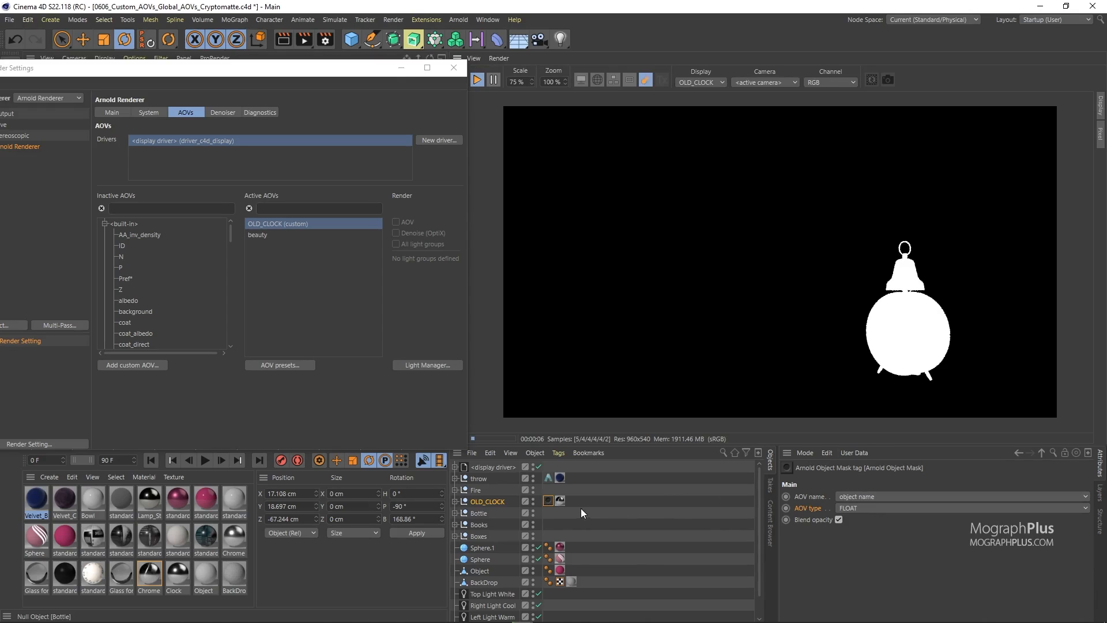
# Set the Object Mask tag's AOV type to RGB and refresh the interactive render
pyautogui.click(864, 507)
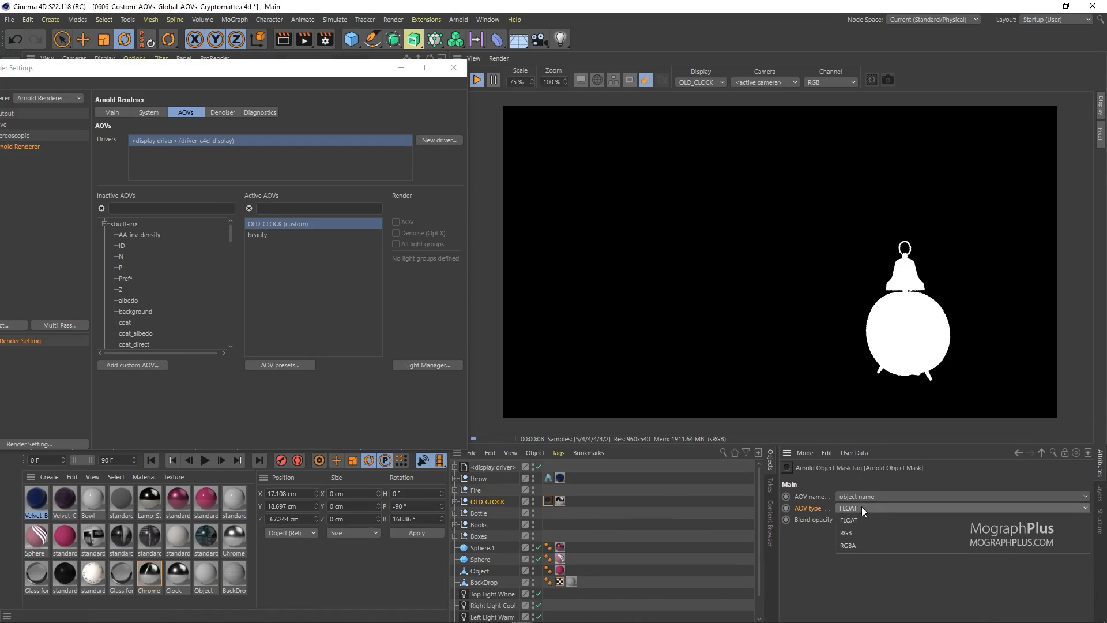
pyautogui.click(881, 532)
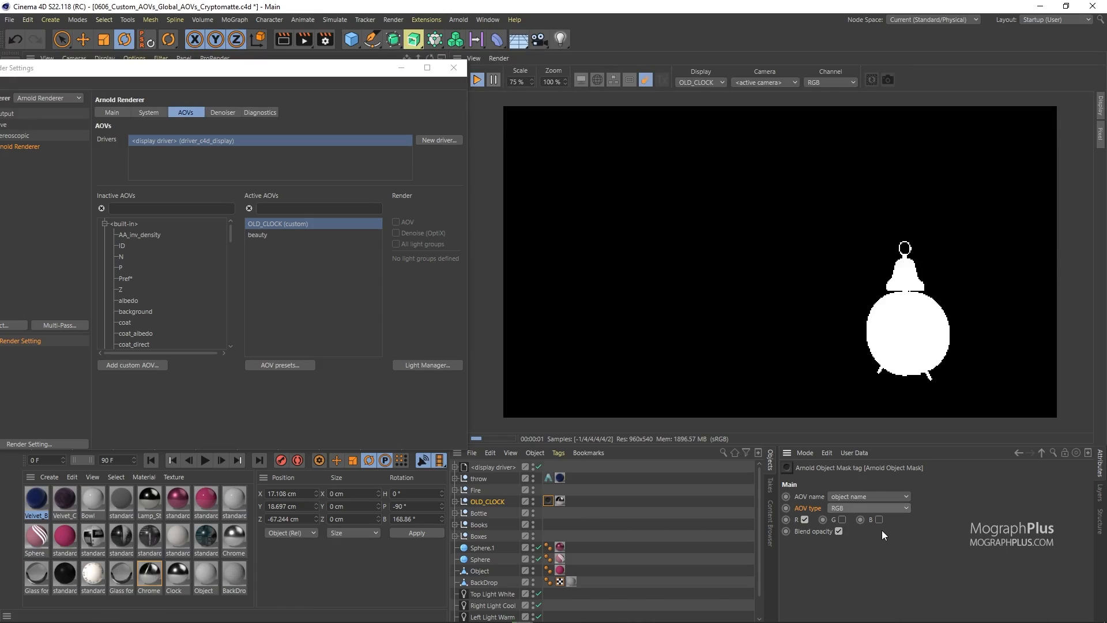
pyautogui.click(476, 79)
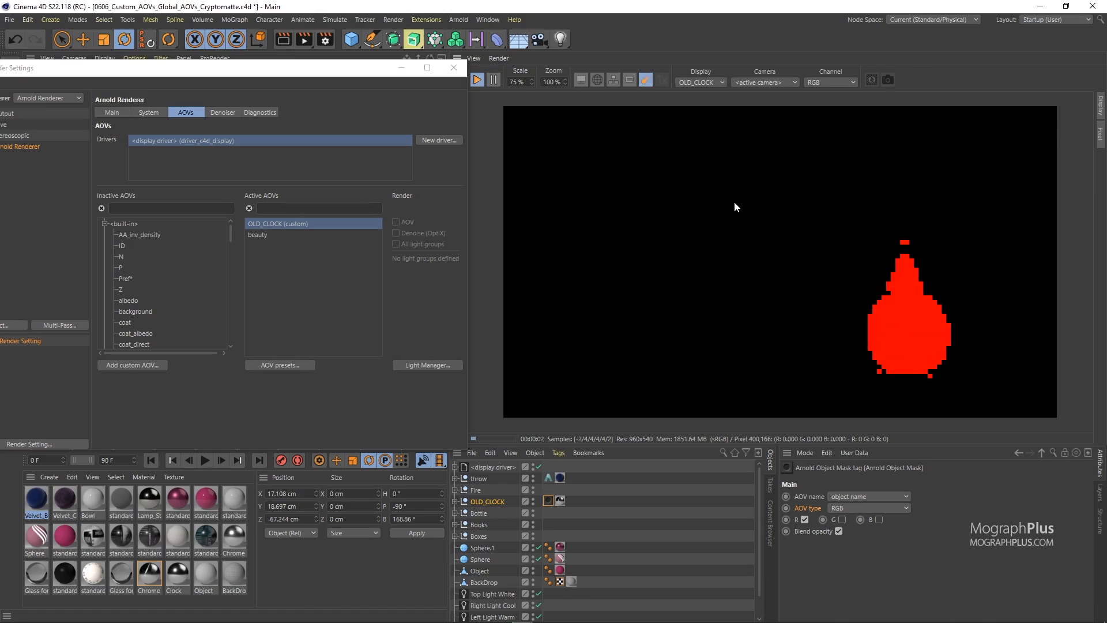
# Try the clock mask in the G and B channels, and return it to the R channel
pyautogui.click(805, 520)
pyautogui.click(842, 519)
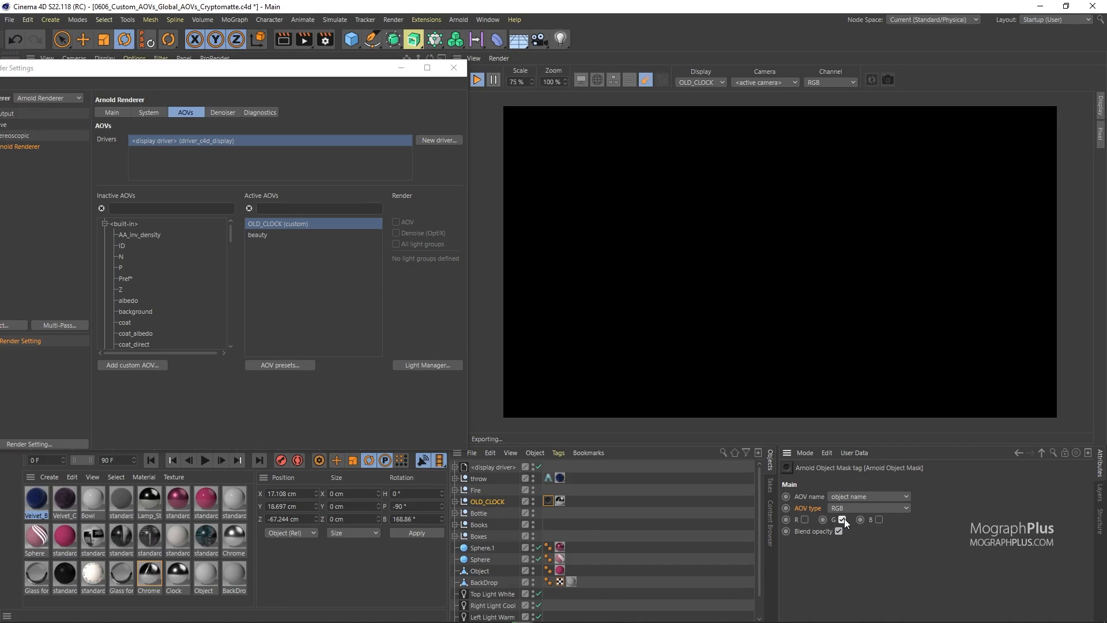
pyautogui.click(879, 519)
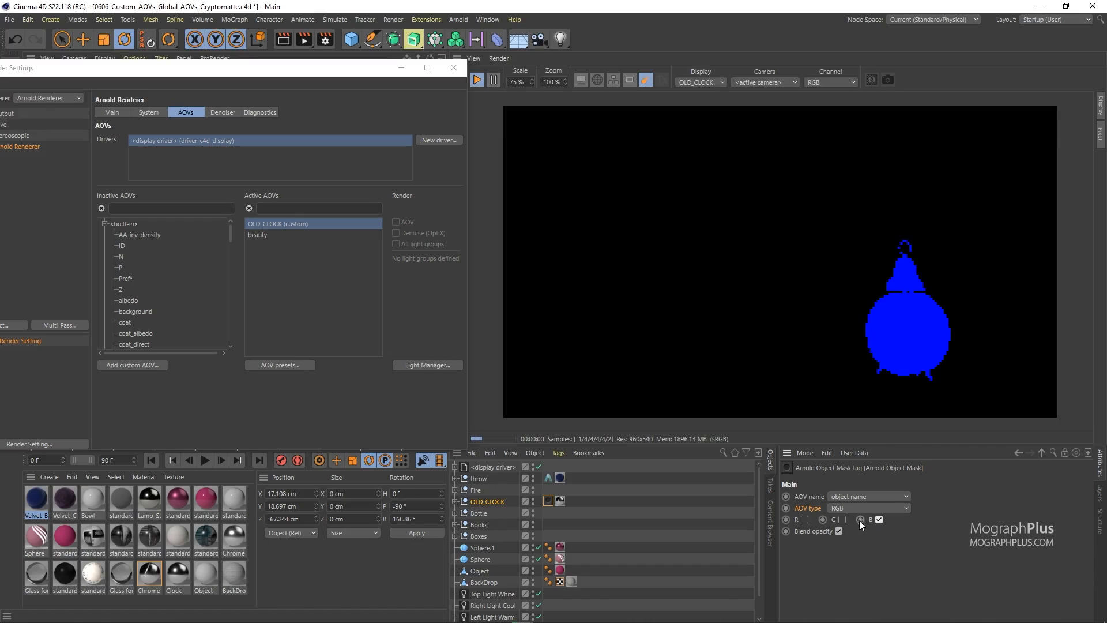
pyautogui.click(842, 519)
pyautogui.click(842, 519)
pyautogui.click(879, 519)
pyautogui.click(805, 520)
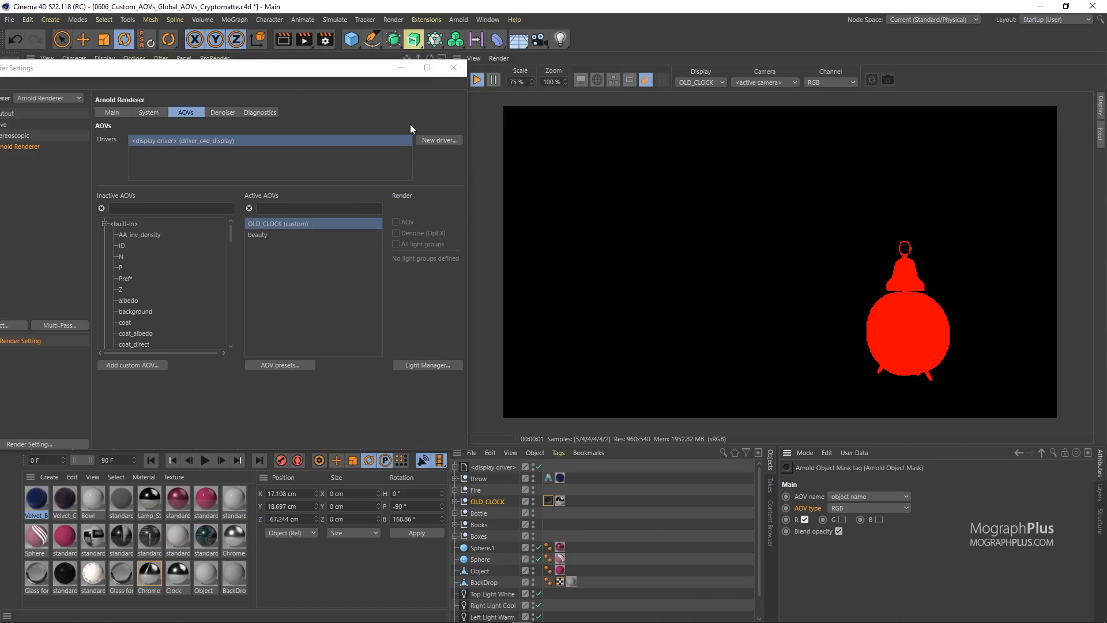
# Give the clock's mask the custom AOV name "clock" and select that AOV in the refreshed active AOV list
pyautogui.click(832, 497)
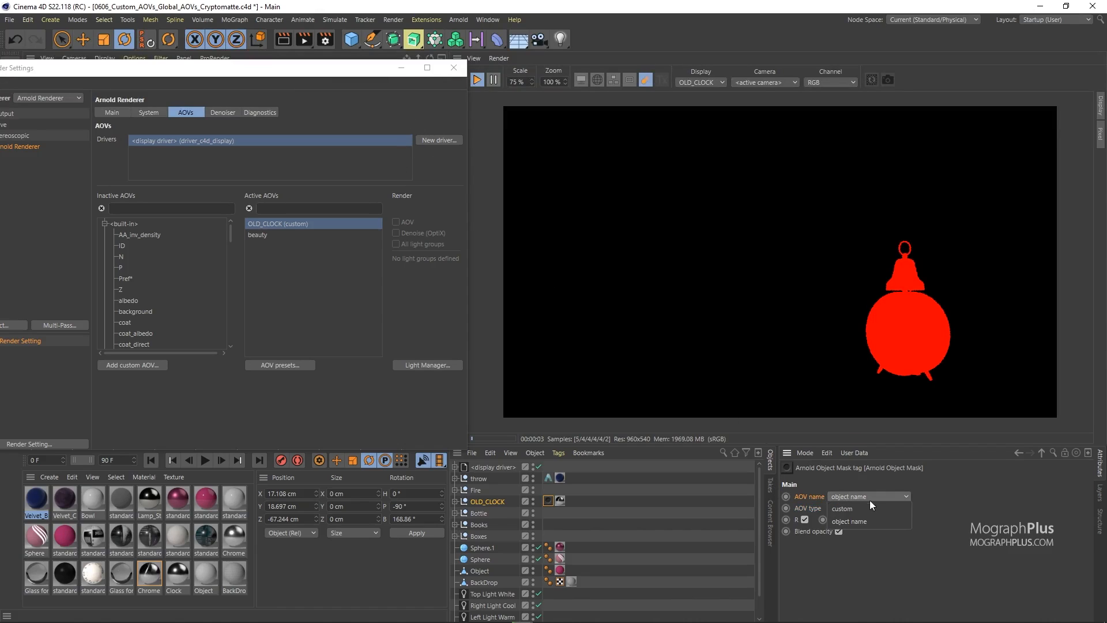
pyautogui.click(874, 509)
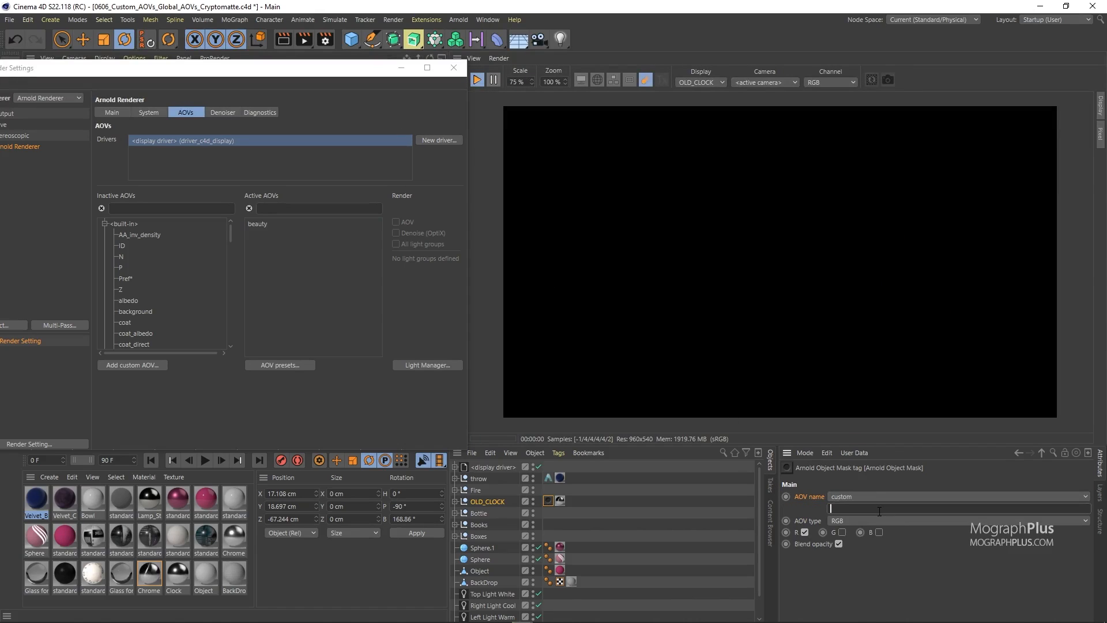
pyautogui.click(880, 512)
pyautogui.write('clock')
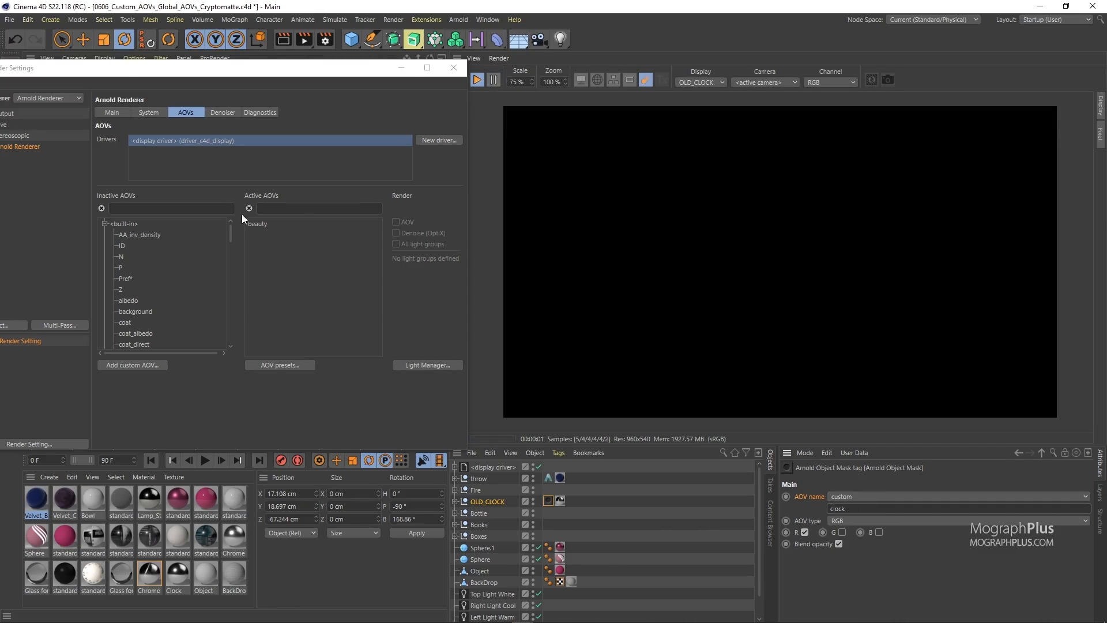
pyautogui.click(151, 113)
pyautogui.click(178, 112)
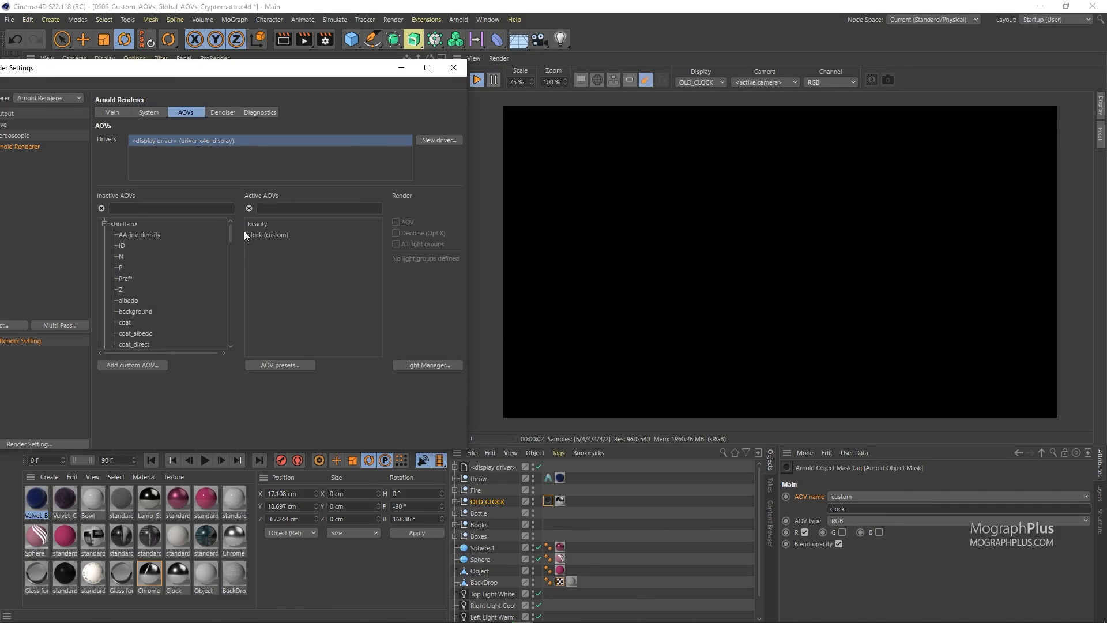
pyautogui.click(275, 233)
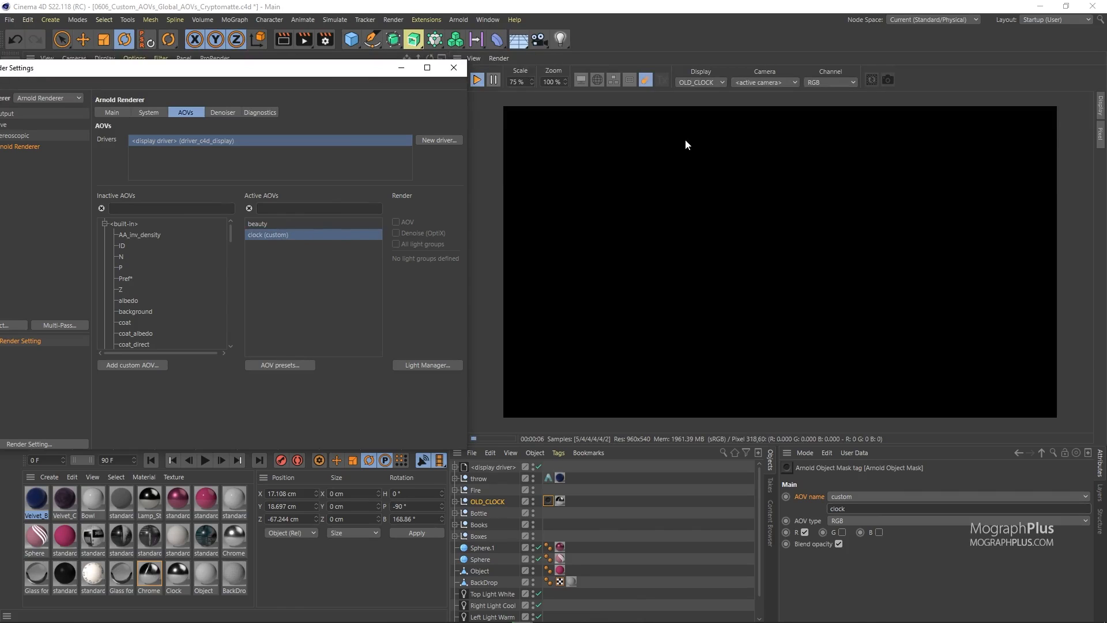
# Switch the render view to the beauty pass and from there to the clock AOV
pyautogui.click(706, 92)
pyautogui.click(706, 90)
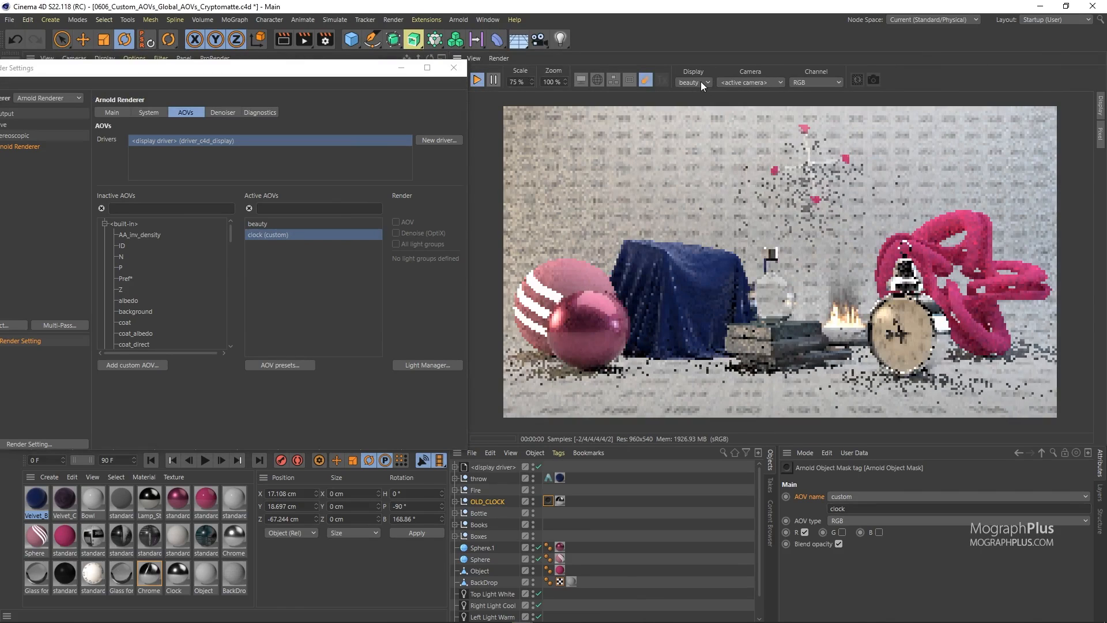
pyautogui.click(701, 81)
pyautogui.click(711, 114)
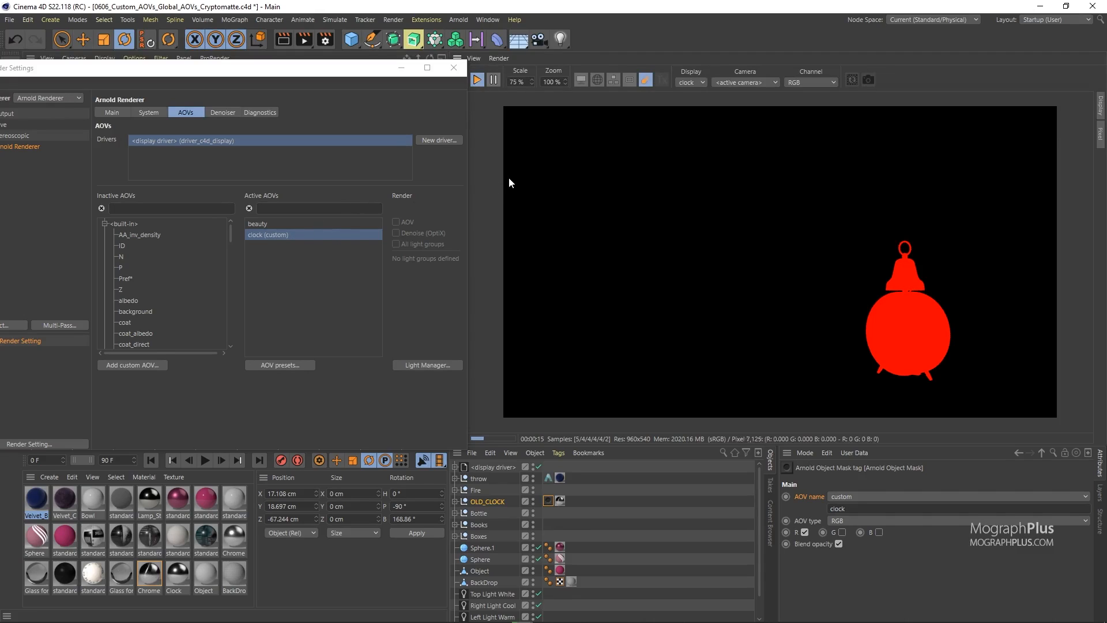
# Remove the clock AOV from the active AOVs and set the render view back to the beauty pass
pyautogui.doubleClick(289, 235)
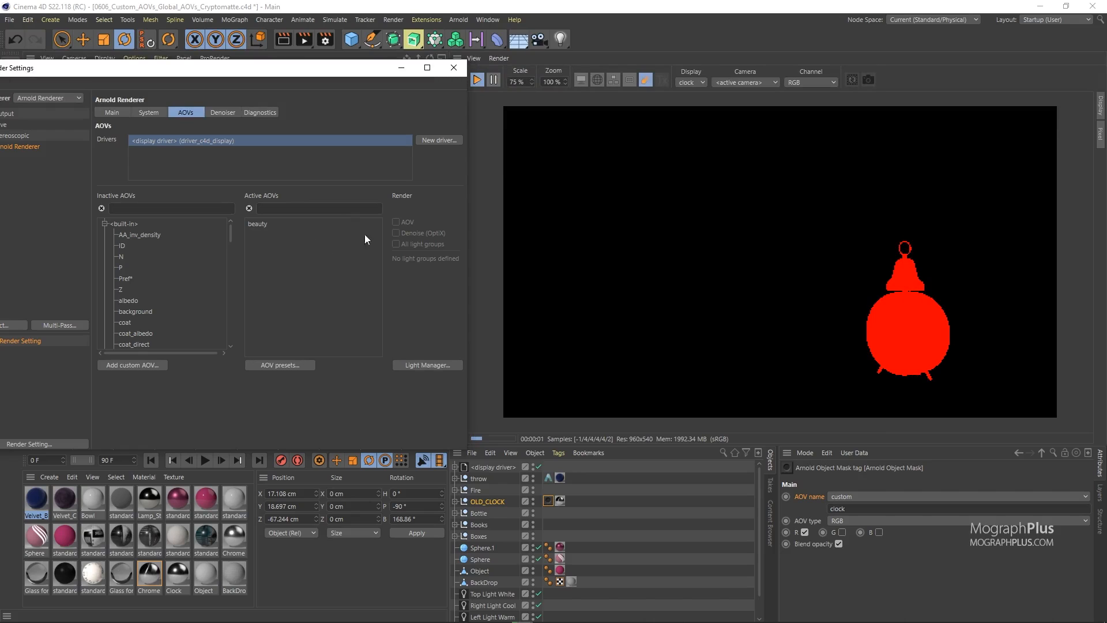
pyautogui.click(686, 82)
pyautogui.click(691, 87)
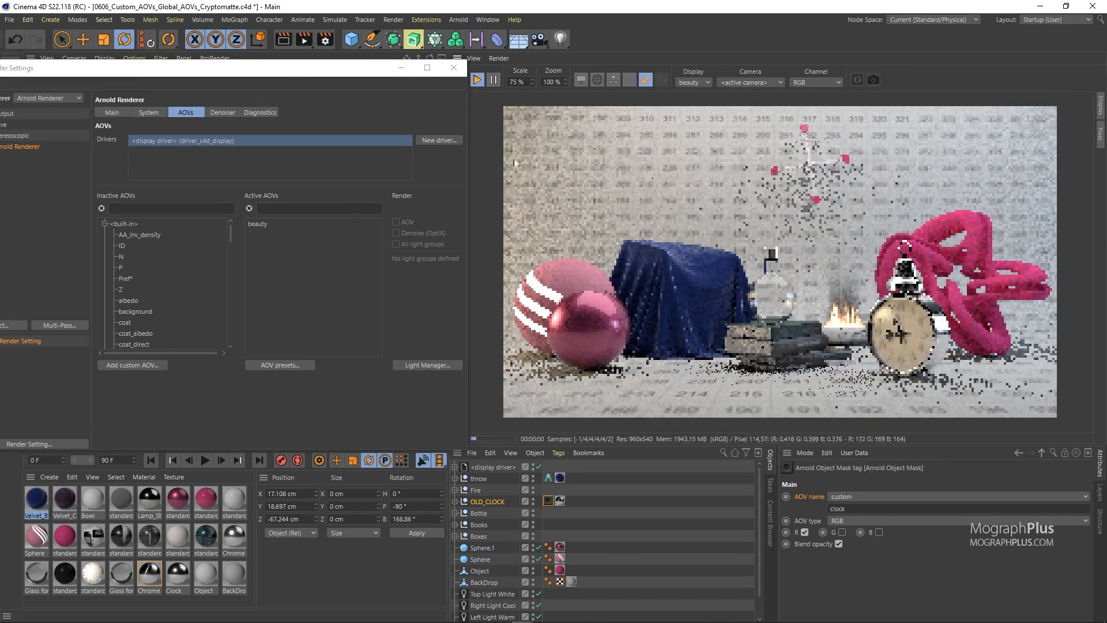
# Add a custom AOV named "clock" with the RGB data type and select it among the active AOVs
pyautogui.click(140, 364)
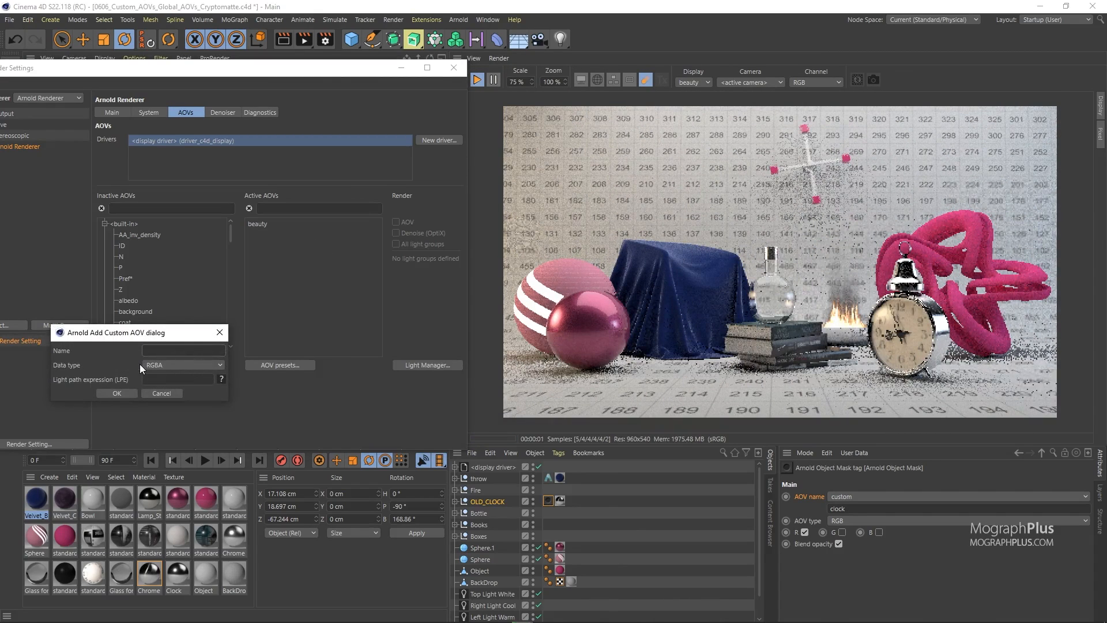
pyautogui.write('clock')
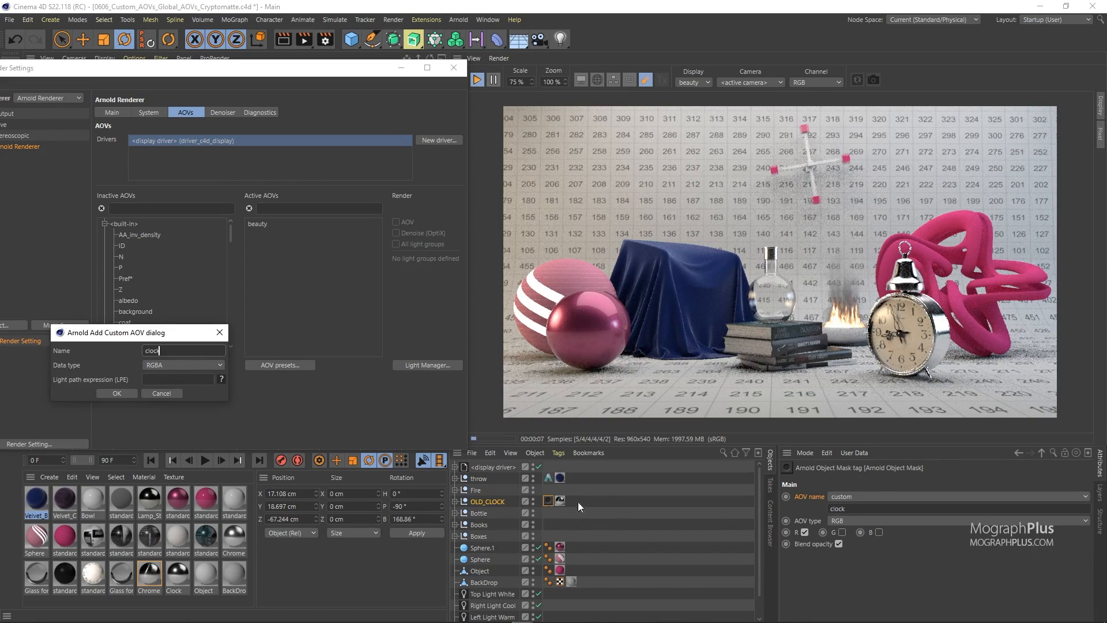
pyautogui.click(175, 363)
pyautogui.click(173, 415)
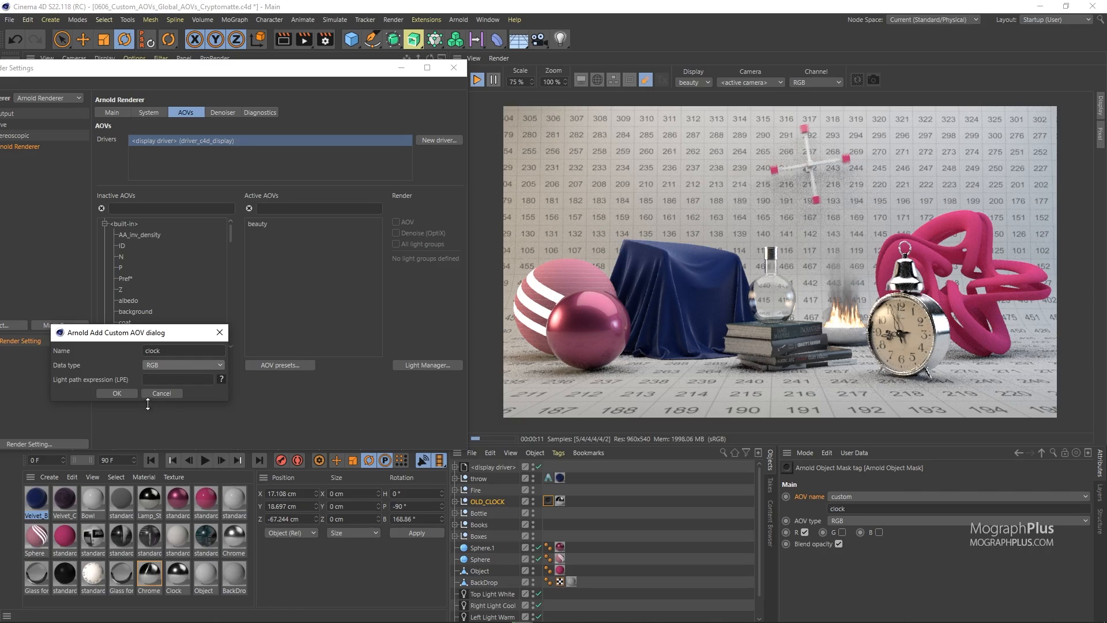
pyautogui.click(122, 395)
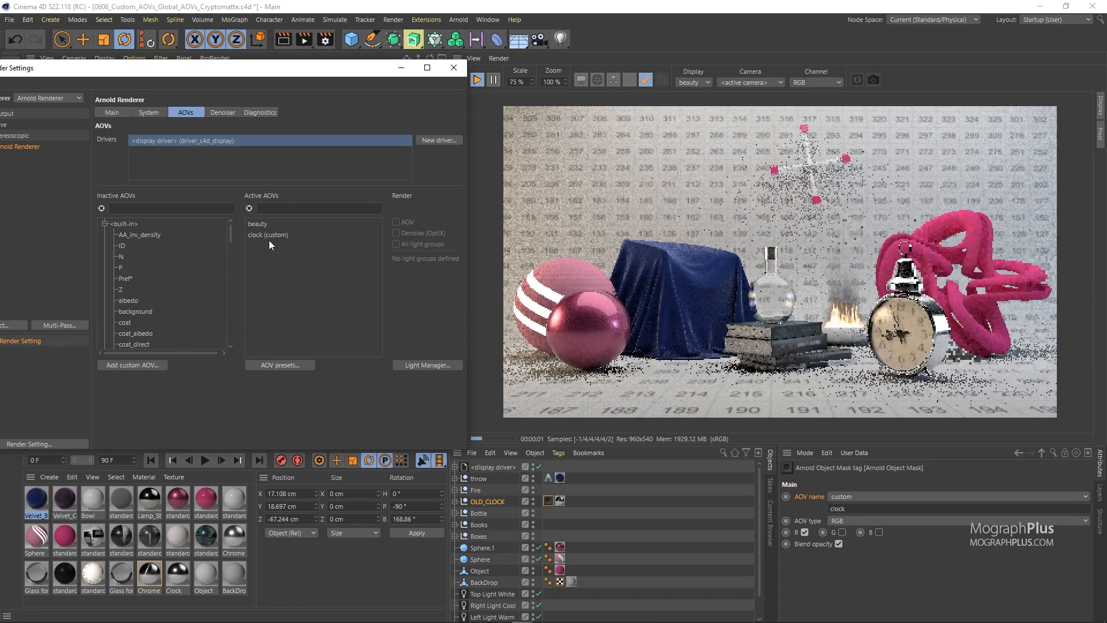
pyautogui.click(269, 236)
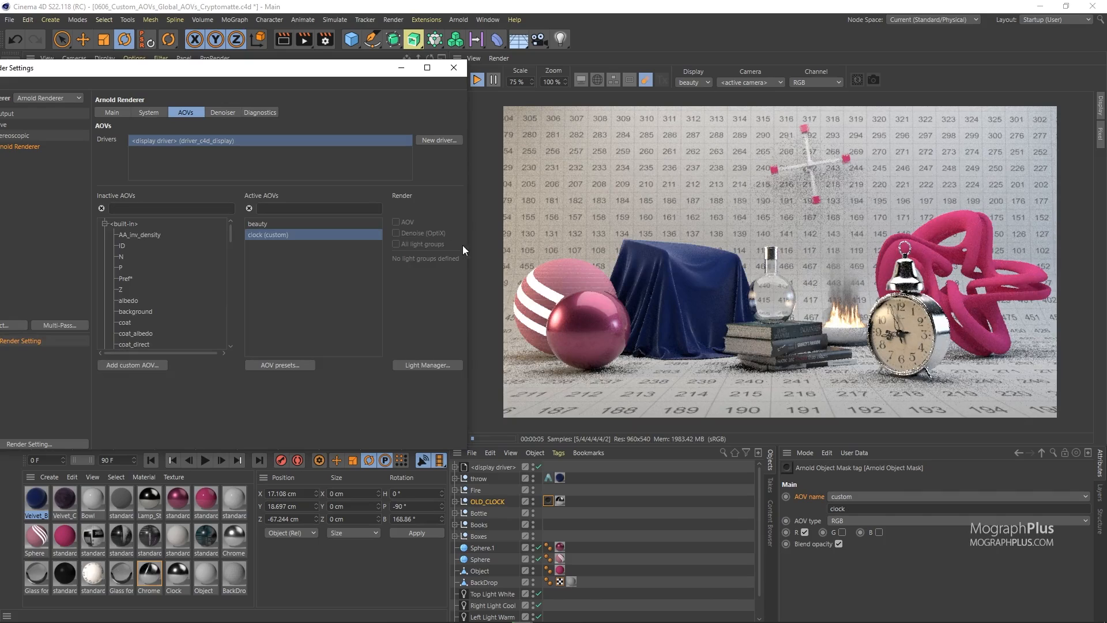
# Check the clock AOV in the render view and return the display to the beauty pass
pyautogui.click(702, 82)
pyautogui.click(714, 116)
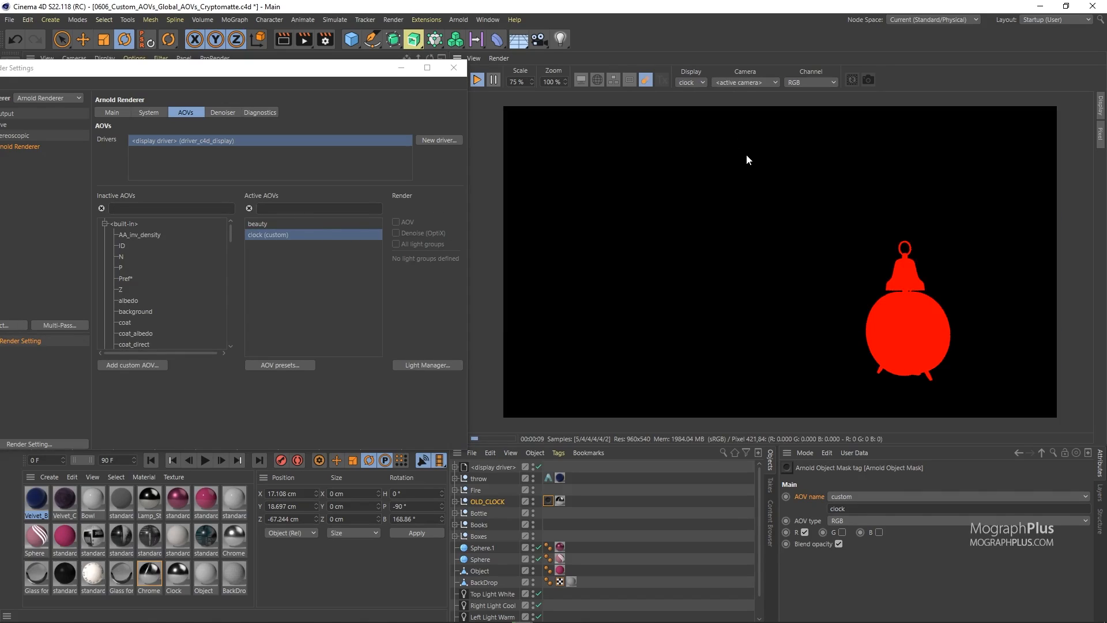
pyautogui.click(690, 82)
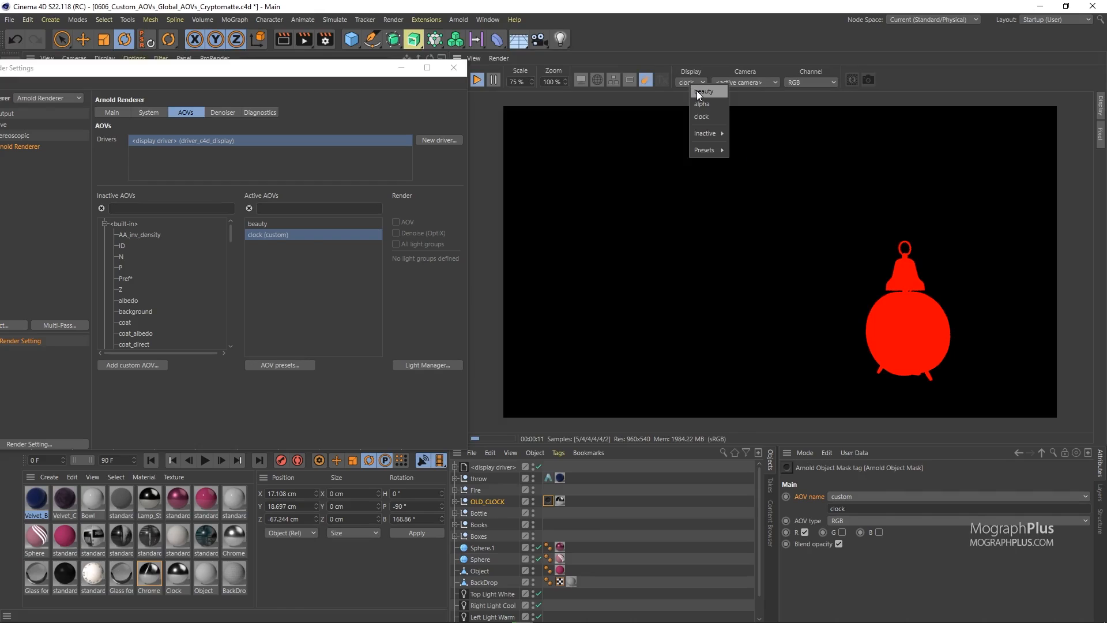
pyautogui.click(697, 91)
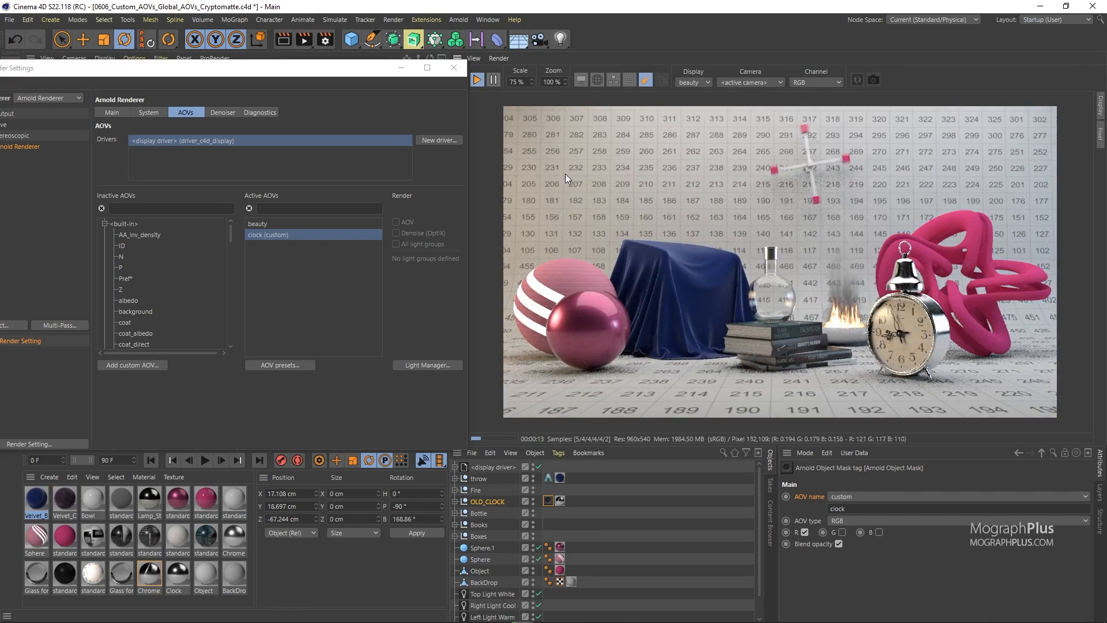
# Remove the clock AOV from the active AOVs and set the clock mask's AOV name to object name
pyautogui.doubleClick(281, 237)
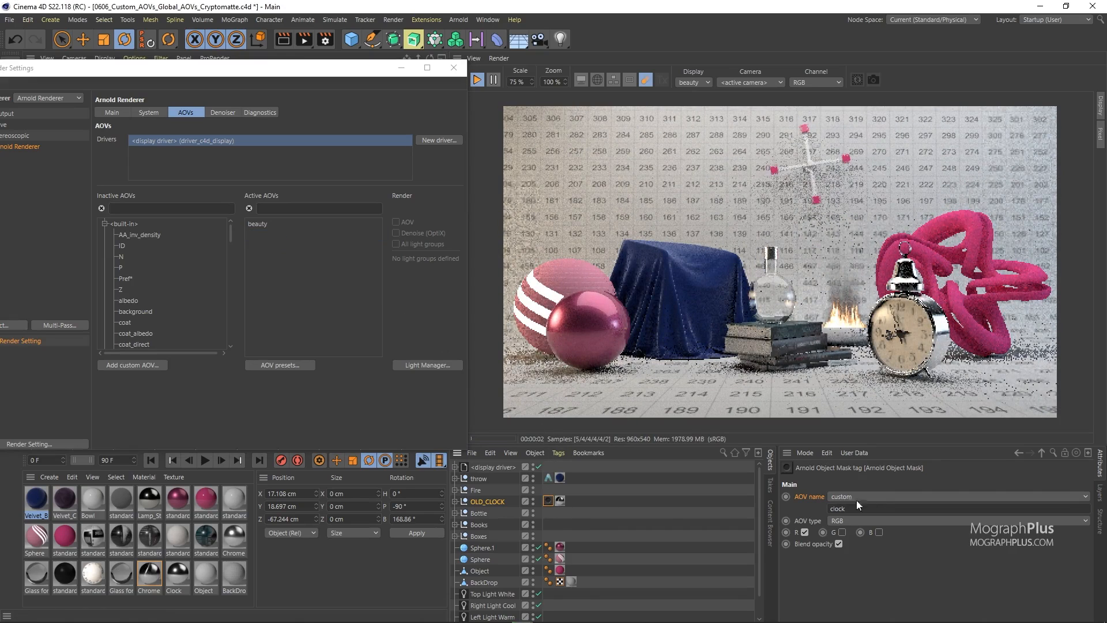
pyautogui.click(883, 498)
pyautogui.click(891, 521)
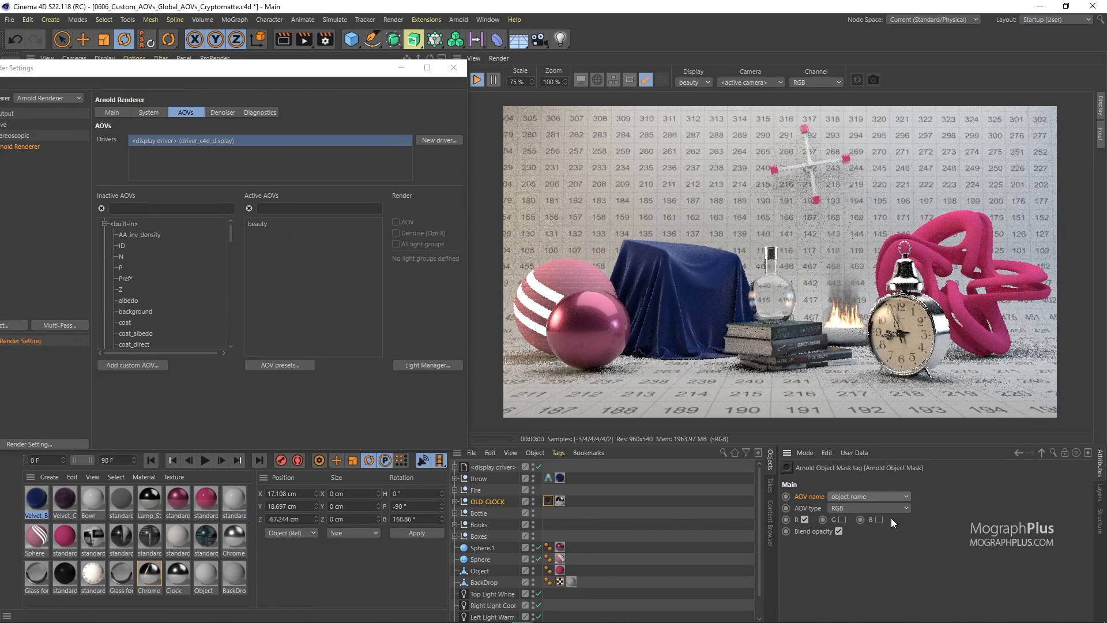
# Refresh the active AOV list and select the OLD_CLOCK custom AOV
pyautogui.click(151, 112)
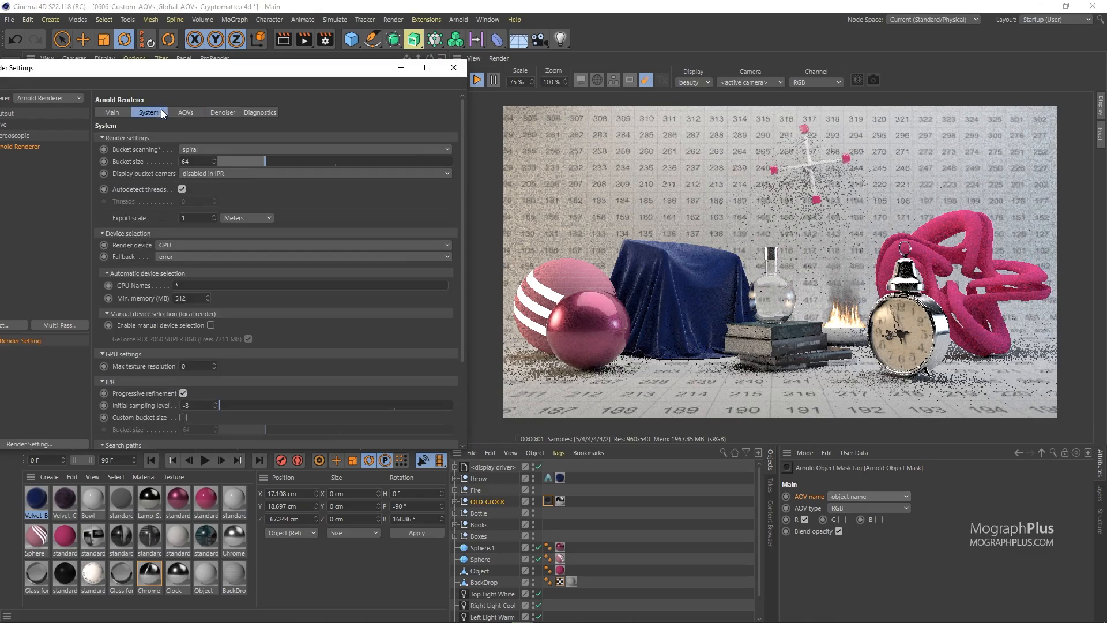
pyautogui.click(185, 113)
pyautogui.click(285, 225)
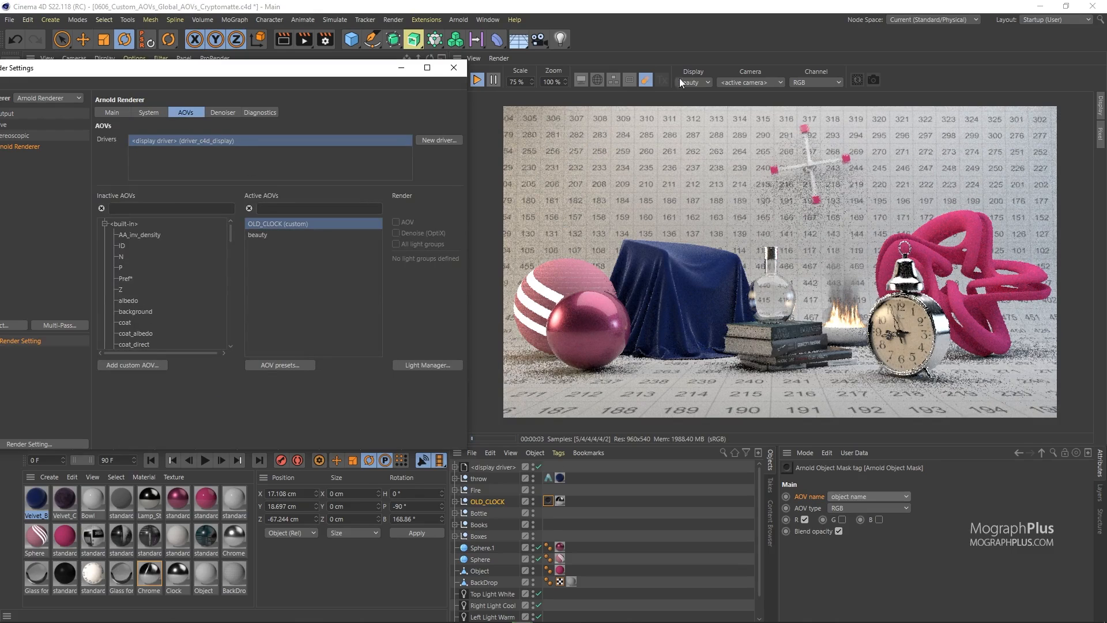
# Check the OLD_CLOCK AOV in the render view and switch back to the beauty pass
pyautogui.click(701, 84)
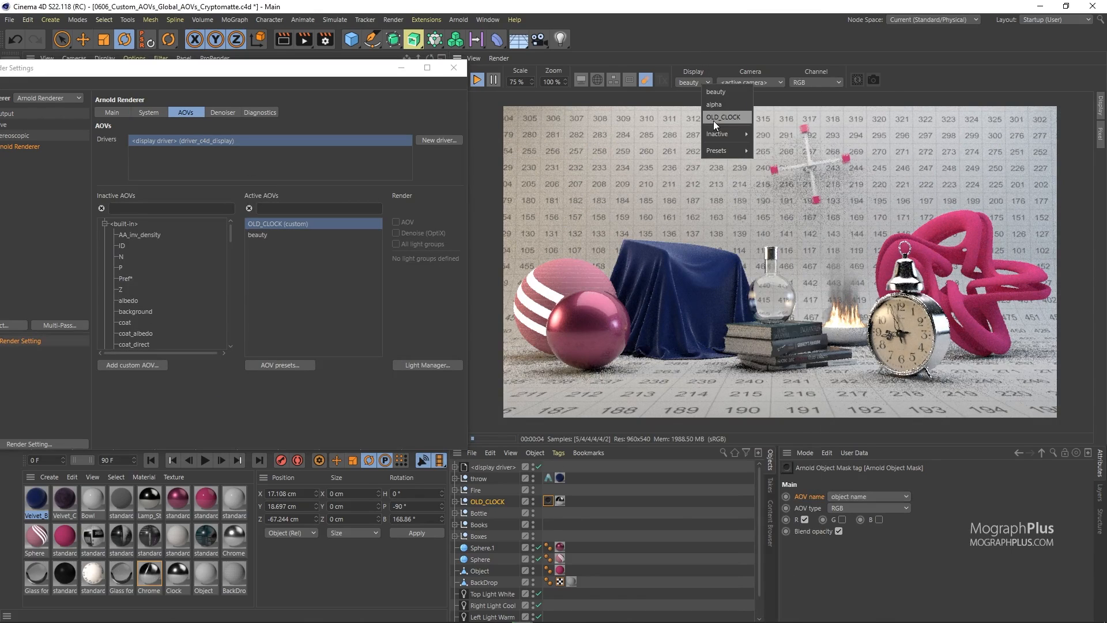
pyautogui.click(714, 119)
pyautogui.click(694, 82)
pyautogui.click(707, 89)
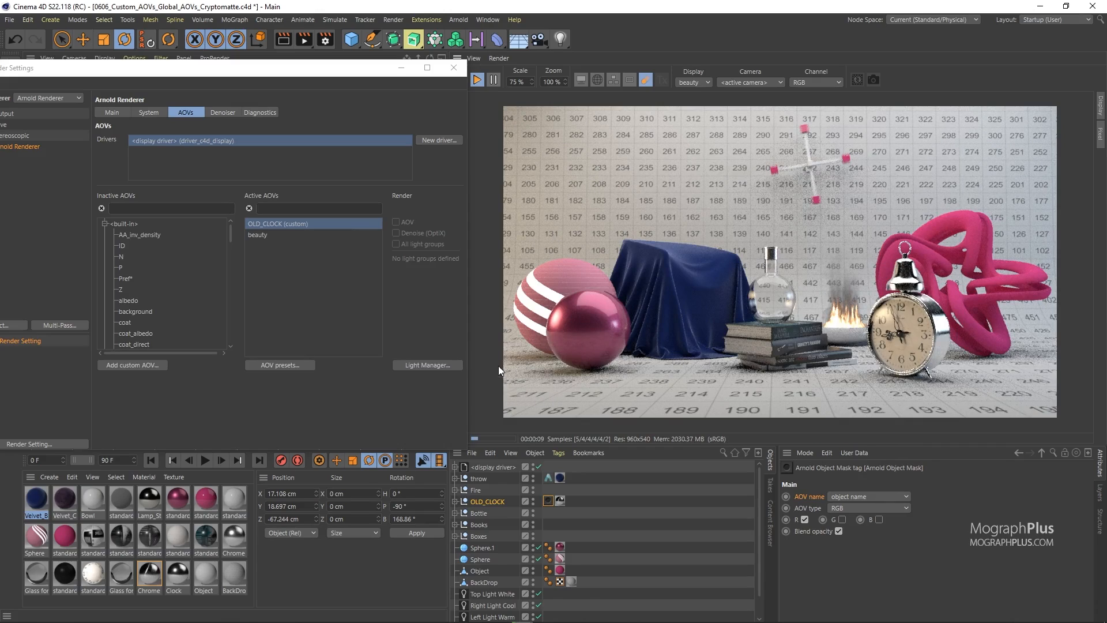
# Add an Arnold Custom AOV tag to the polygon object named Object and name its AOV "wireframe"
pyautogui.click(481, 571)
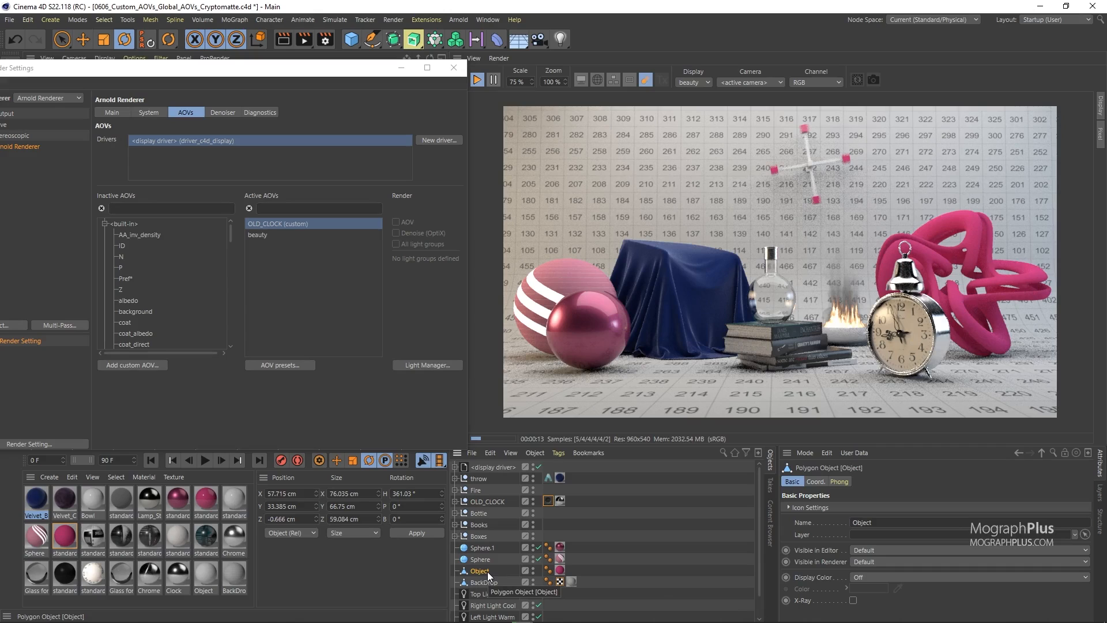
pyautogui.rightClick(486, 572)
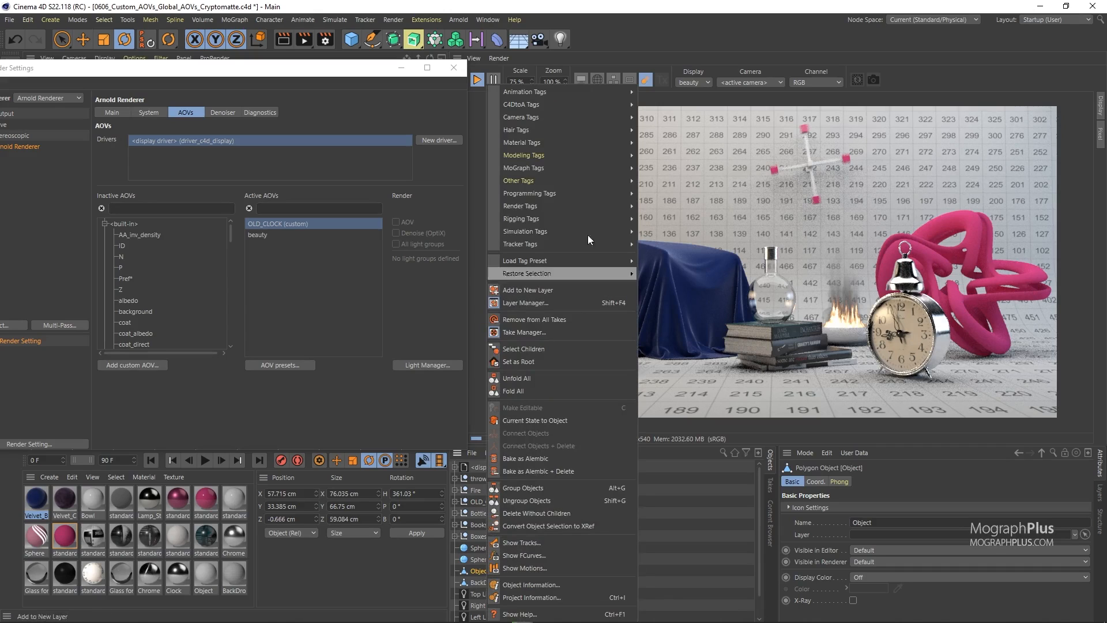
pyautogui.moveTo(626, 108)
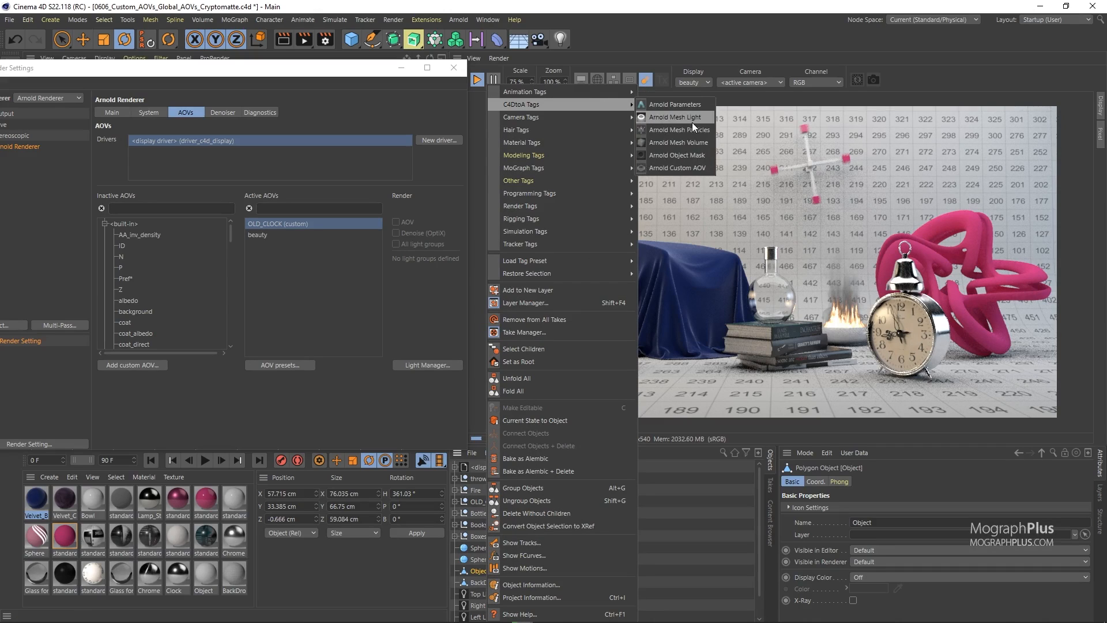
pyautogui.click(688, 168)
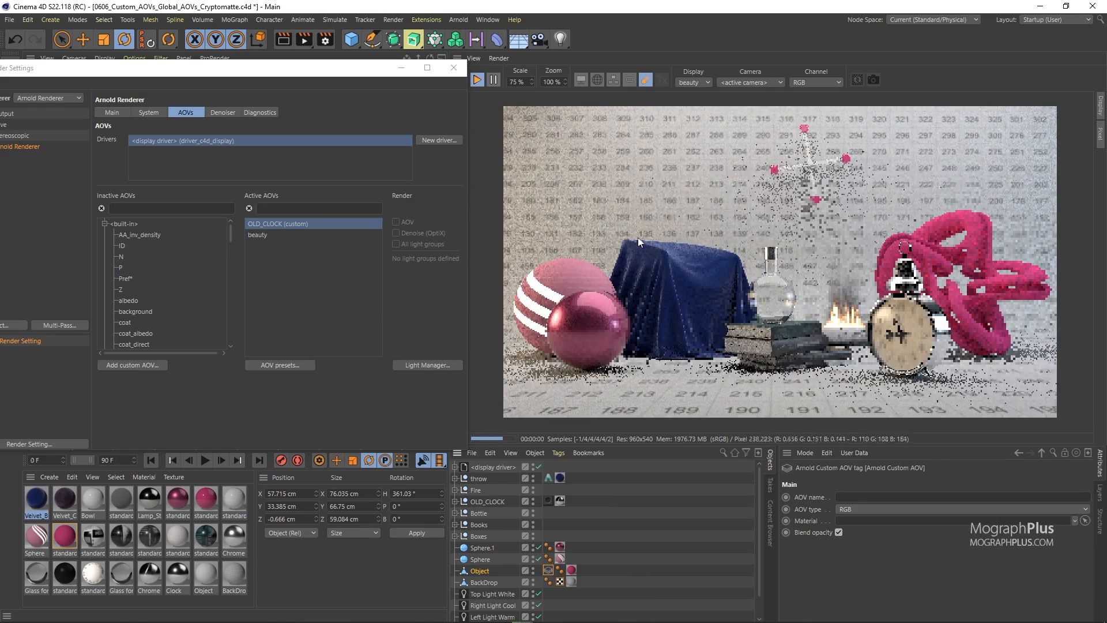
pyautogui.moveTo(359, 72)
pyautogui.mouseDown()
pyautogui.moveTo(131, 93)
pyautogui.moveTo(338, 92)
pyautogui.moveTo(382, 69)
pyautogui.moveTo(356, 64)
pyautogui.moveTo(371, 62)
pyautogui.mouseUp()
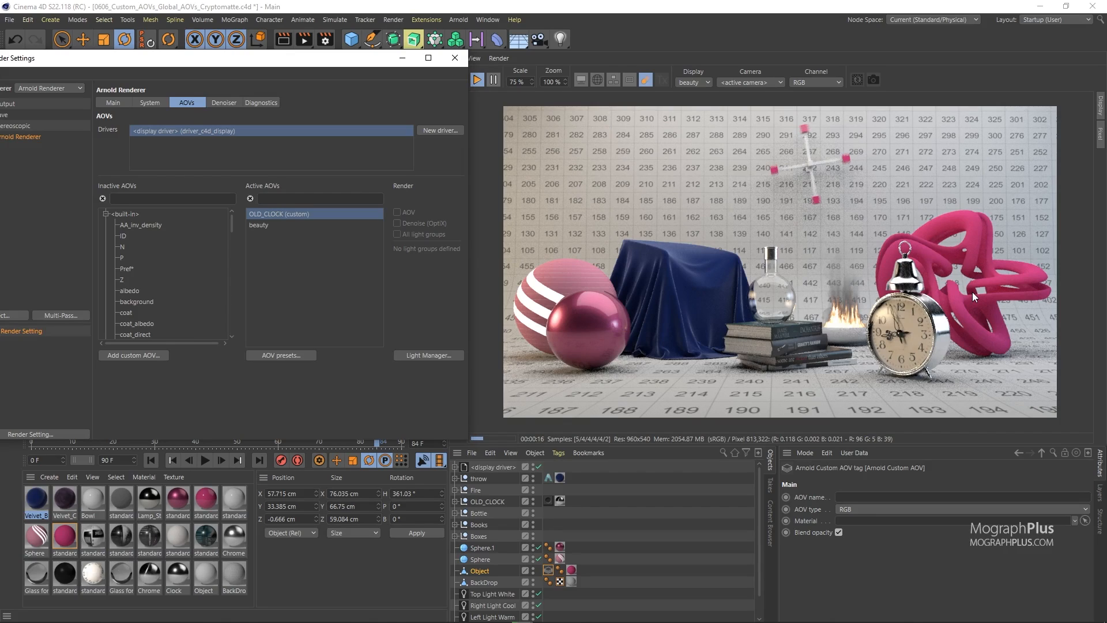
pyautogui.click(895, 496)
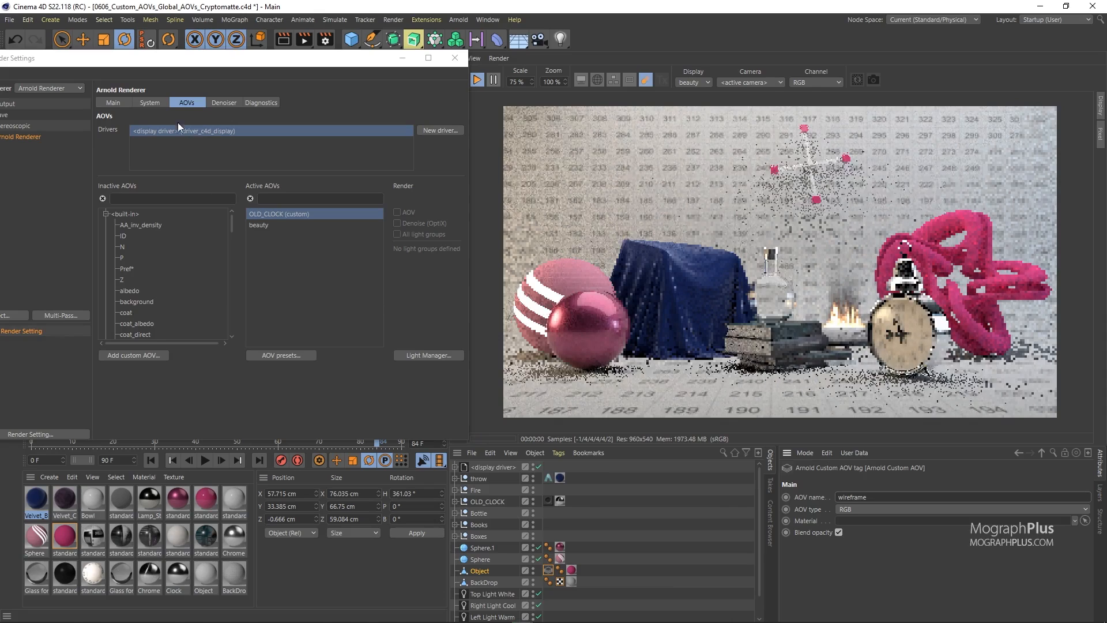
# Refresh the active AOV list and select the wireframe custom AOV
pyautogui.click(167, 103)
pyautogui.click(190, 102)
pyautogui.click(279, 235)
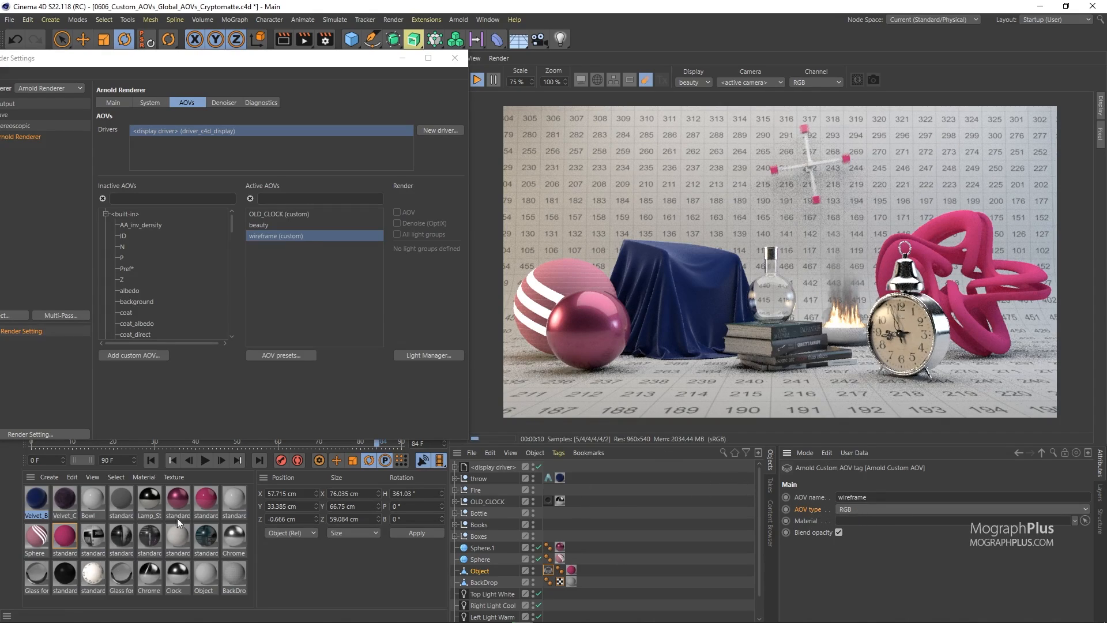
# Create a new Arnold wireframe surface material
pyautogui.click(48, 476)
pyautogui.moveTo(90, 374)
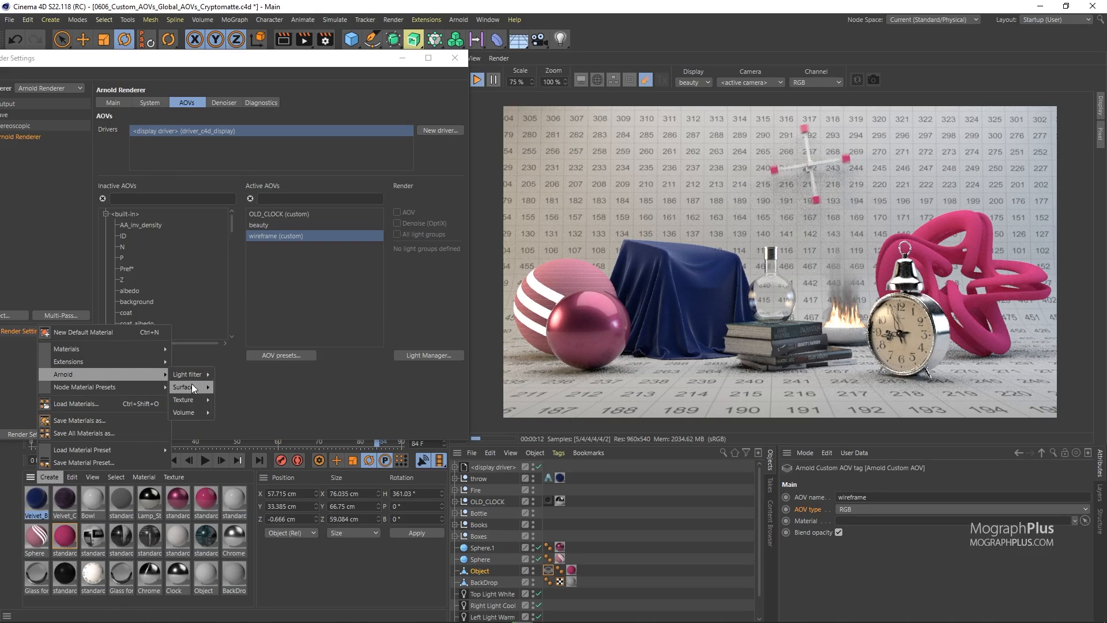
pyautogui.moveTo(191, 386)
pyautogui.click(240, 503)
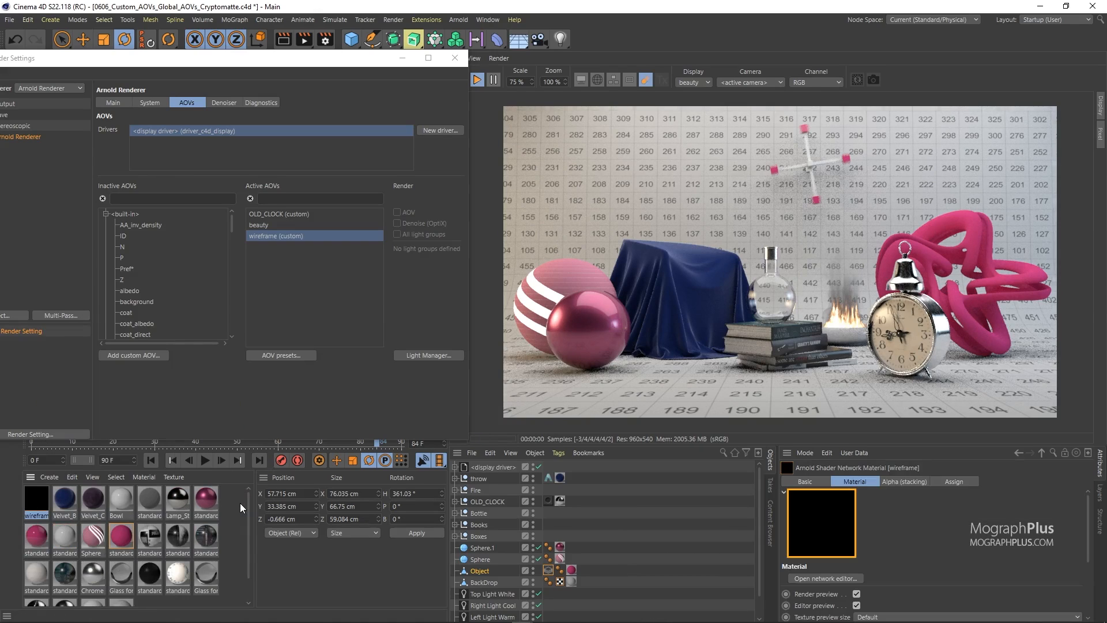
# Assign the wireframe material to Object's custom AOV tag and show the wireframe AOV in the render view
pyautogui.click(587, 544)
pyautogui.click(548, 570)
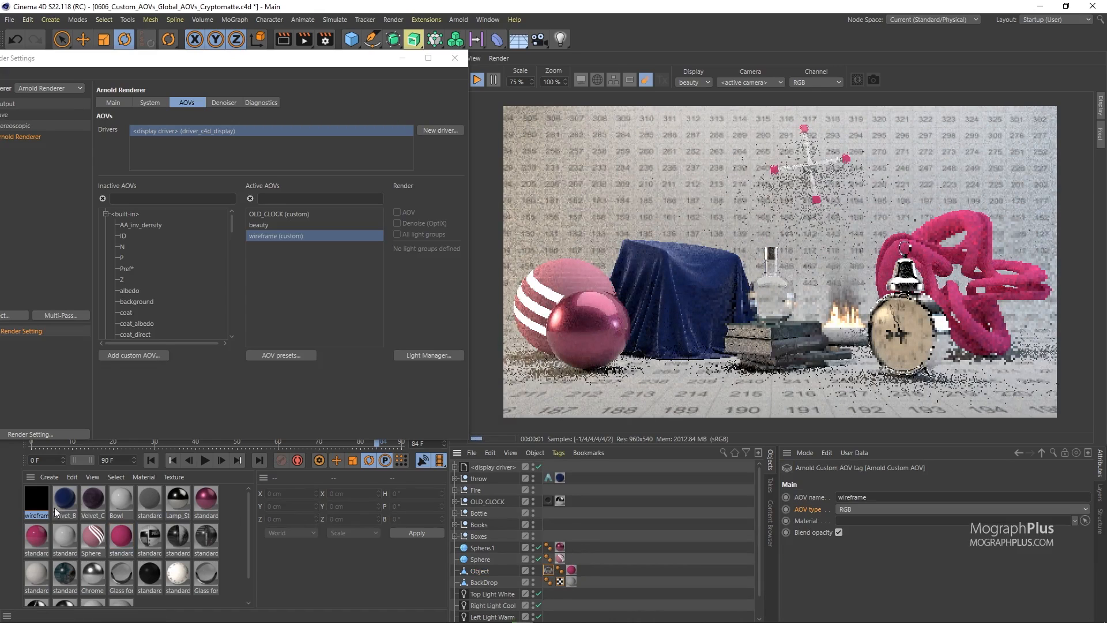
pyautogui.moveTo(570, 571); pyautogui.dragTo(843, 521)
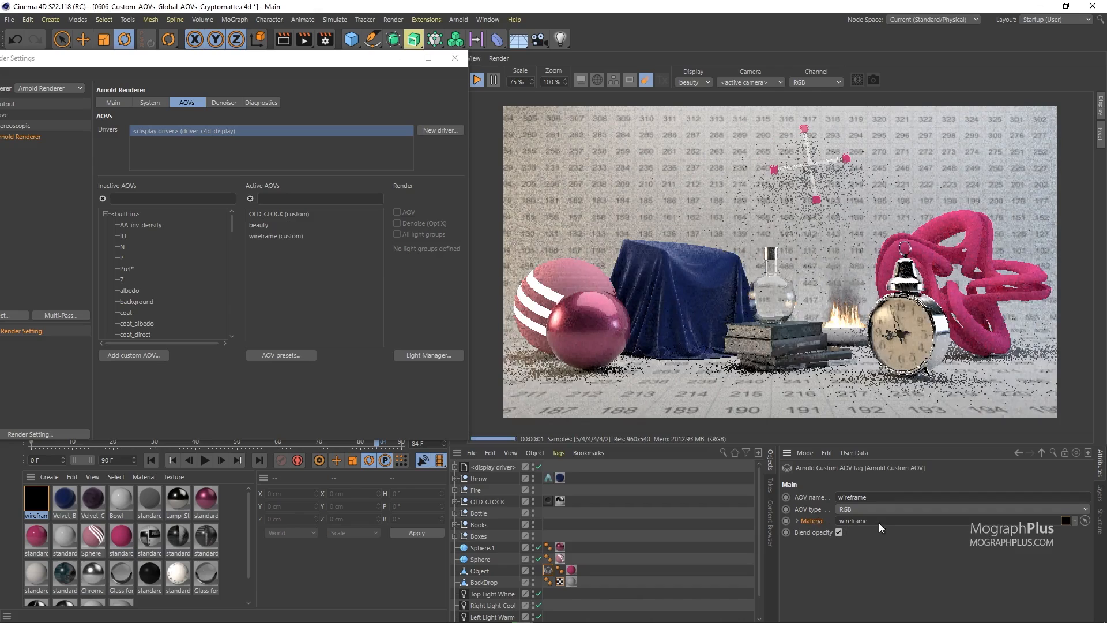
pyautogui.click(695, 82)
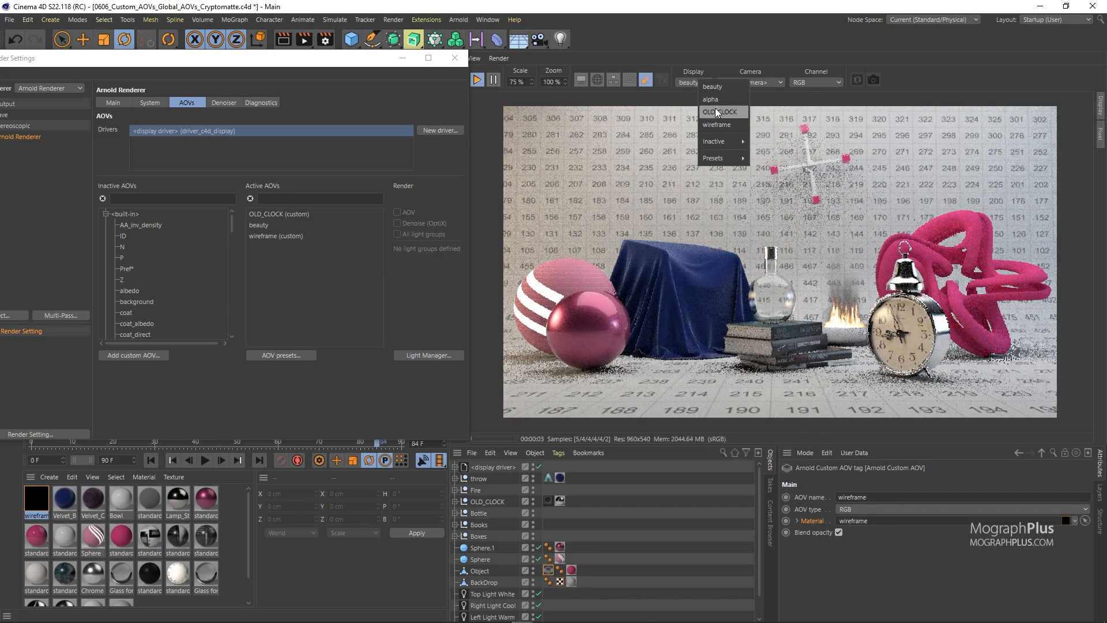
pyautogui.click(718, 124)
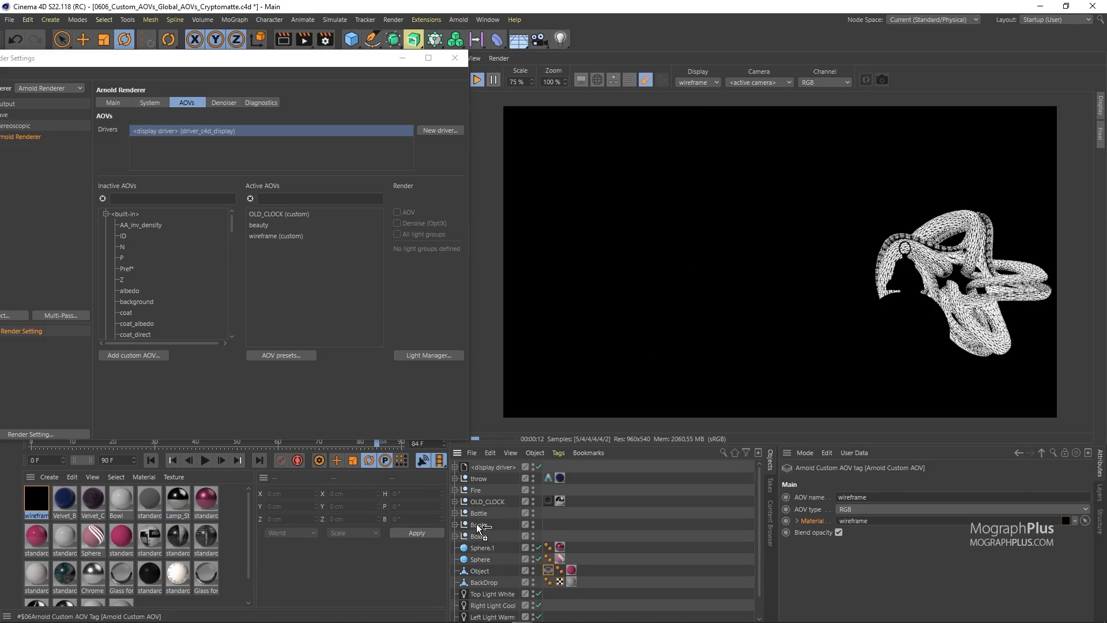
# Copy the wireframe custom AOV tag from Object to the Books group and restart the interactive render
pyautogui.keyDown('ctrl'); pyautogui.moveTo(479, 526); pyautogui.dragTo(480, 526); pyautogui.keyUp('ctrl')
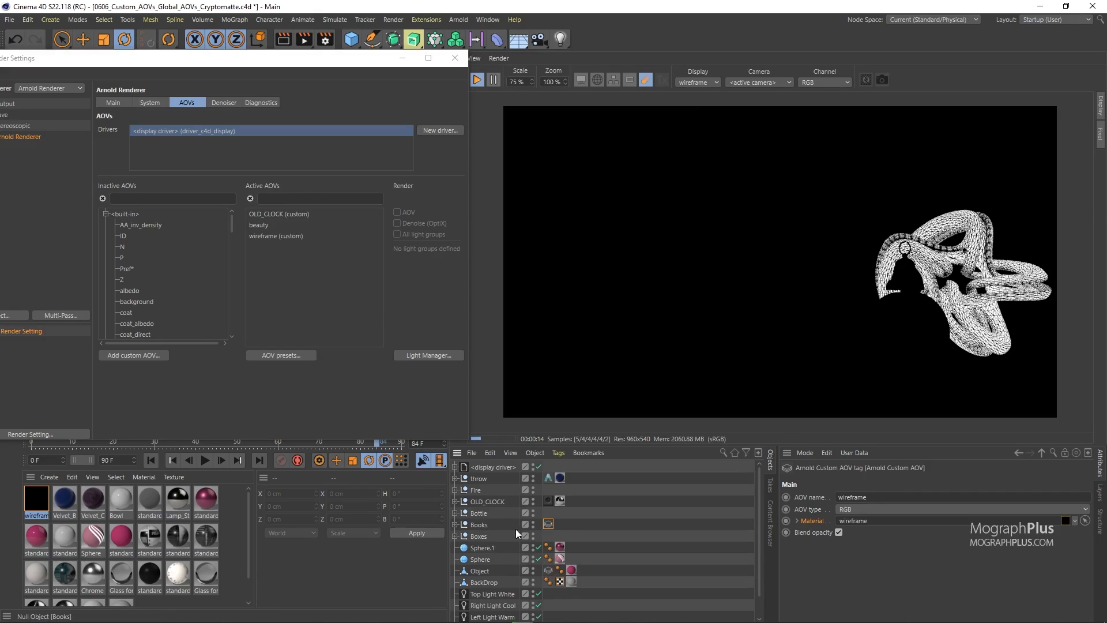
pyautogui.click(476, 81)
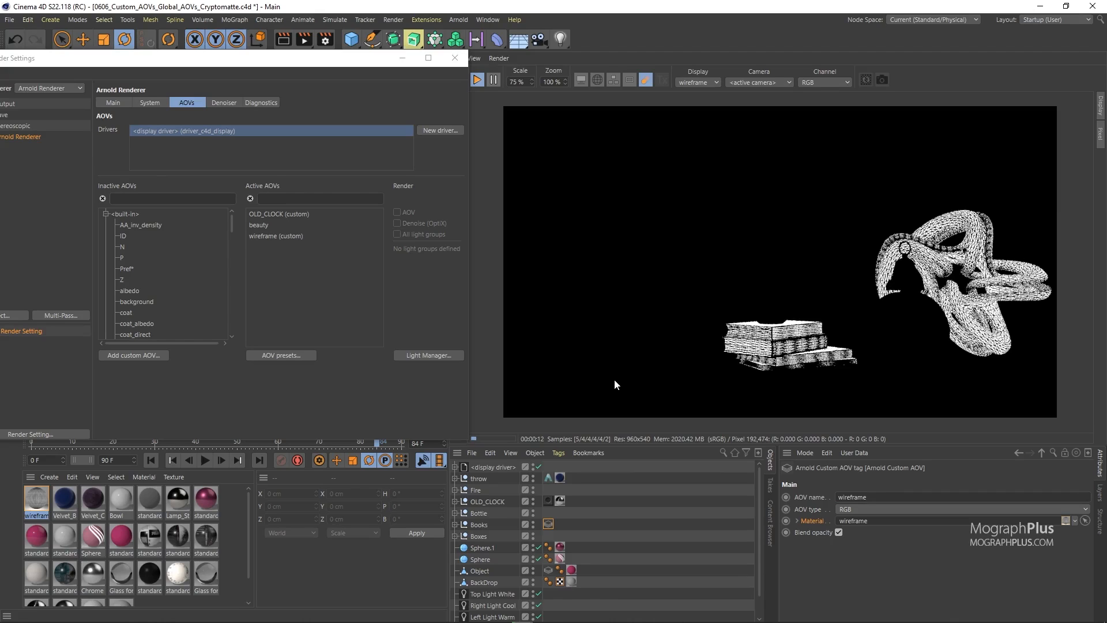
# Add a second Arnold Custom AOV tag to Object and name its AOV "normal"
pyautogui.rightClick(490, 571)
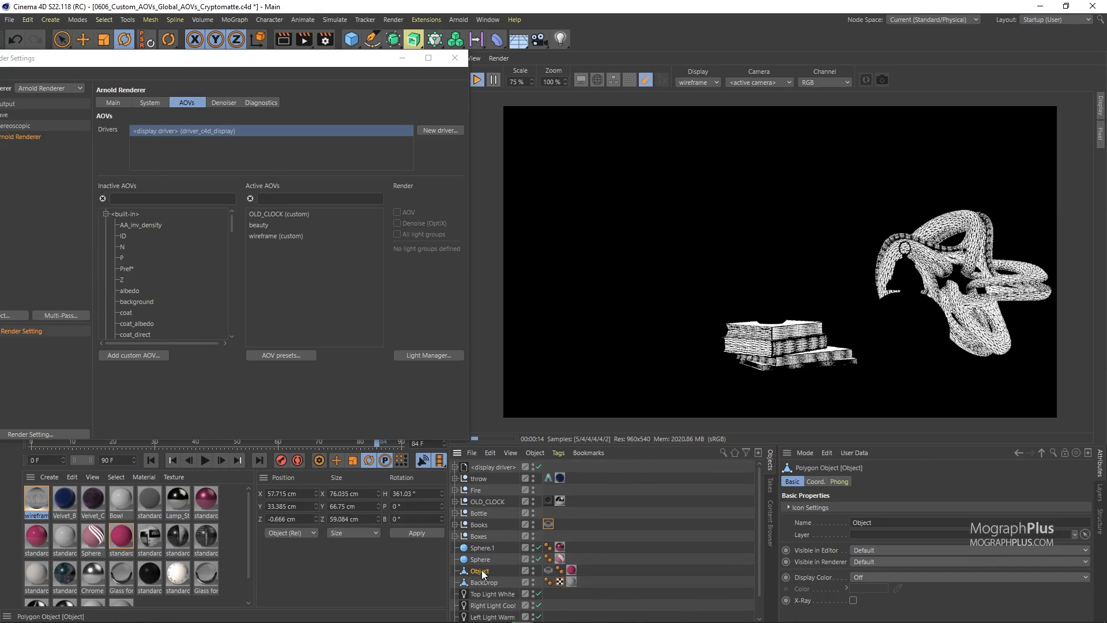
pyautogui.moveTo(576, 105)
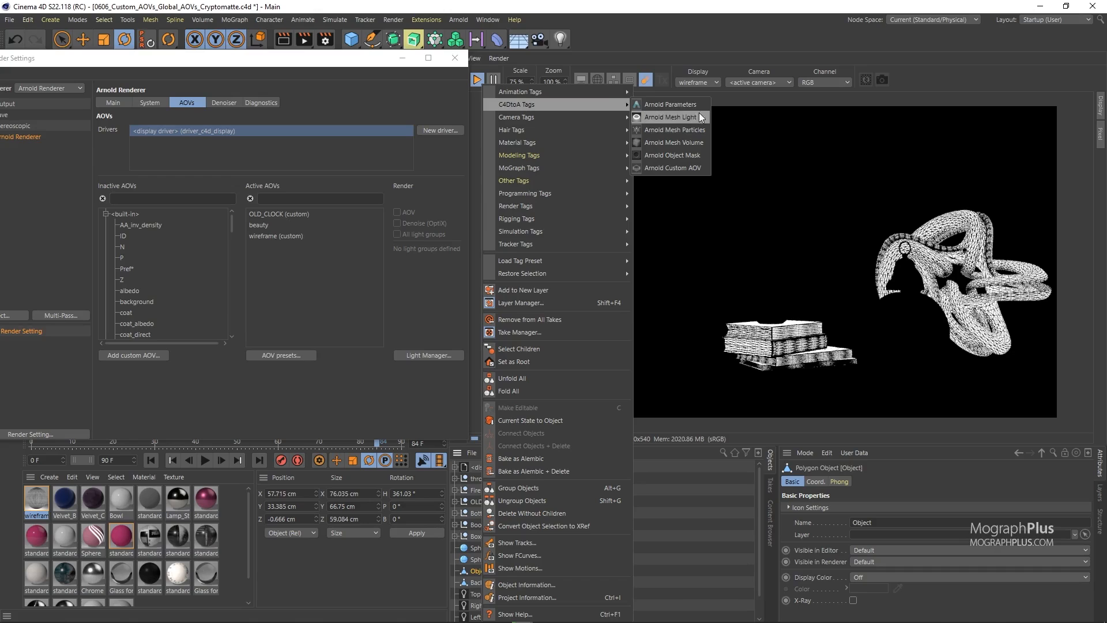
pyautogui.click(672, 167)
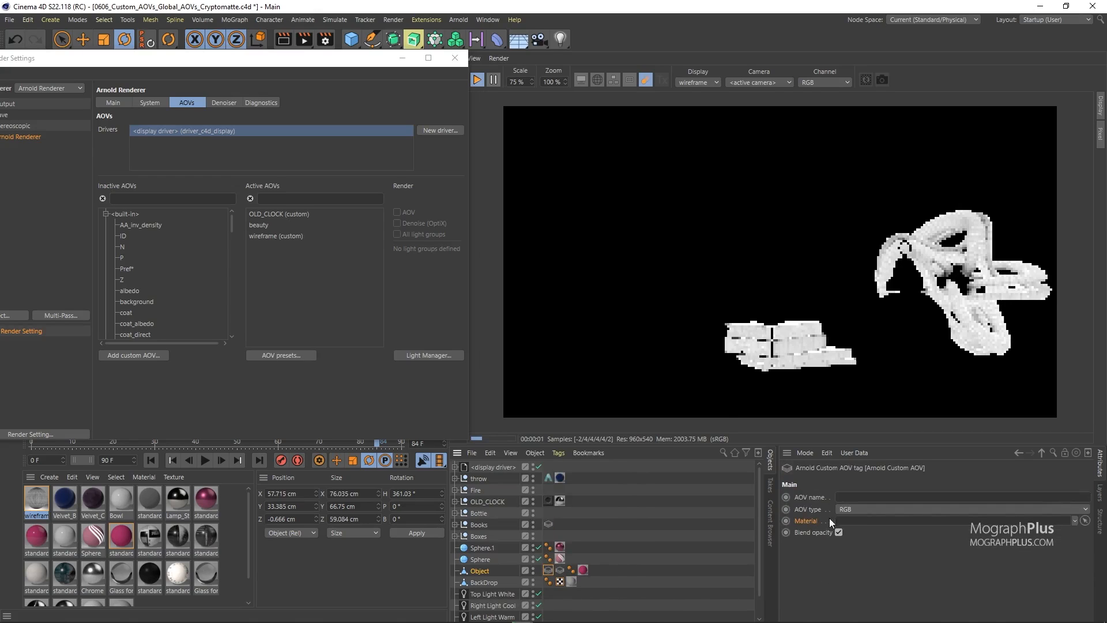
pyautogui.click(862, 495)
pyautogui.write('normal')
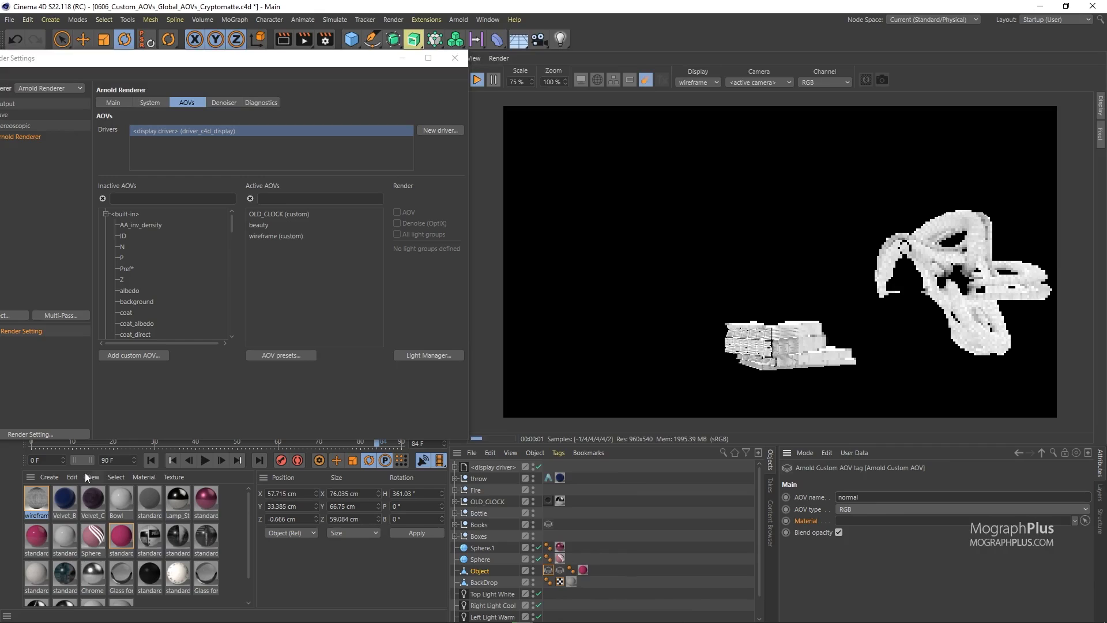
# Create a new Arnold utility surface material
pyautogui.click(45, 479)
pyautogui.moveTo(99, 372)
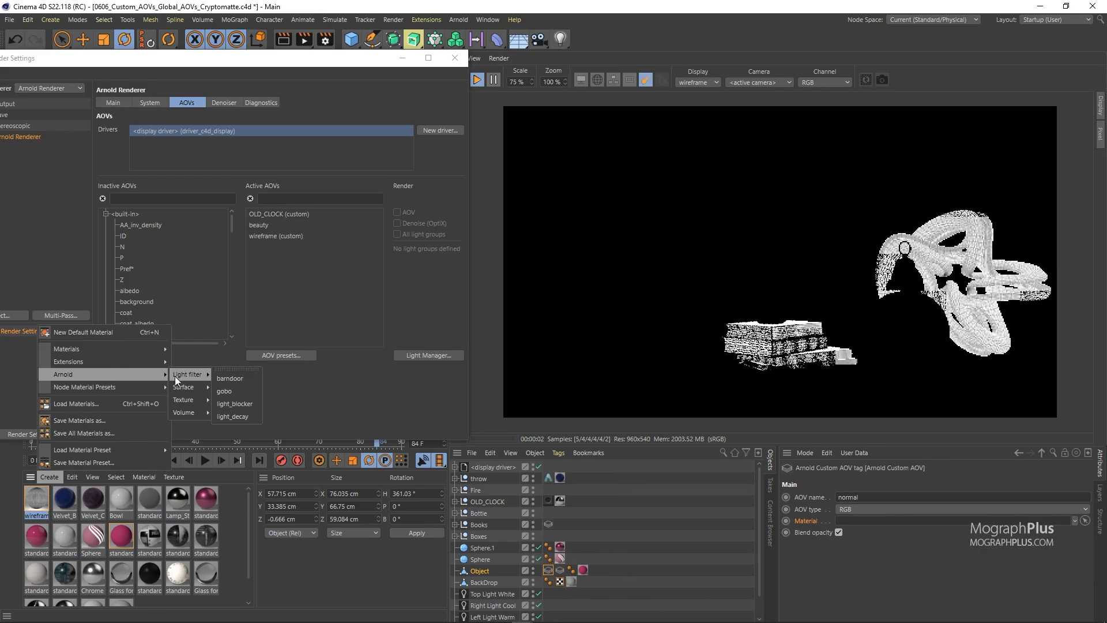
pyautogui.moveTo(191, 392)
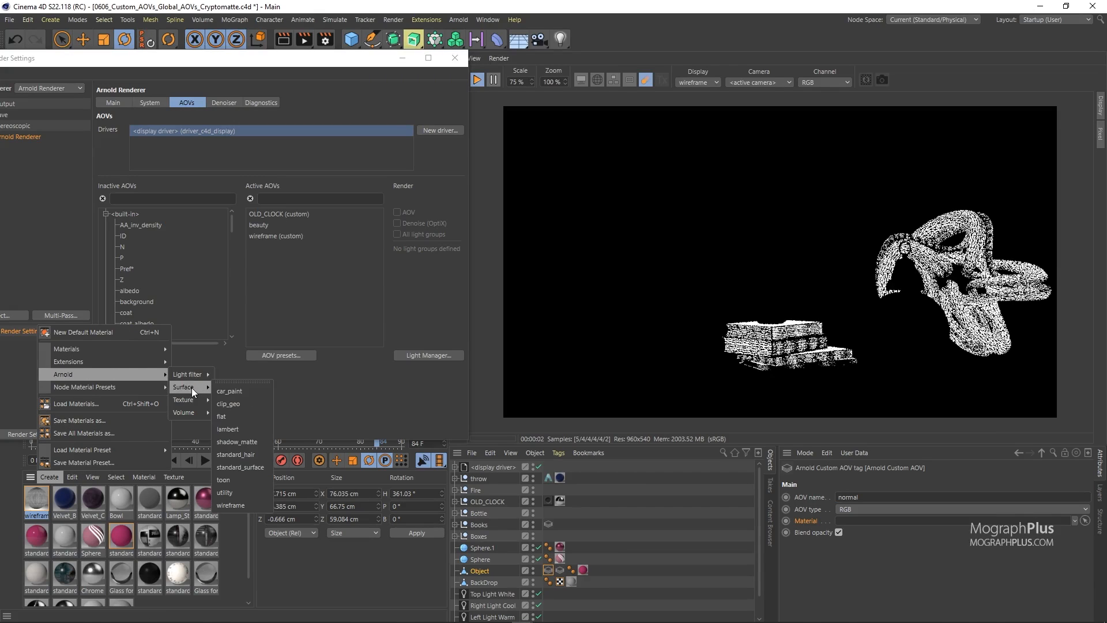
pyautogui.click(236, 493)
# Set the utility material's shade mode to flat and its color mode to normal (N)
pyautogui.doubleClick(36, 498)
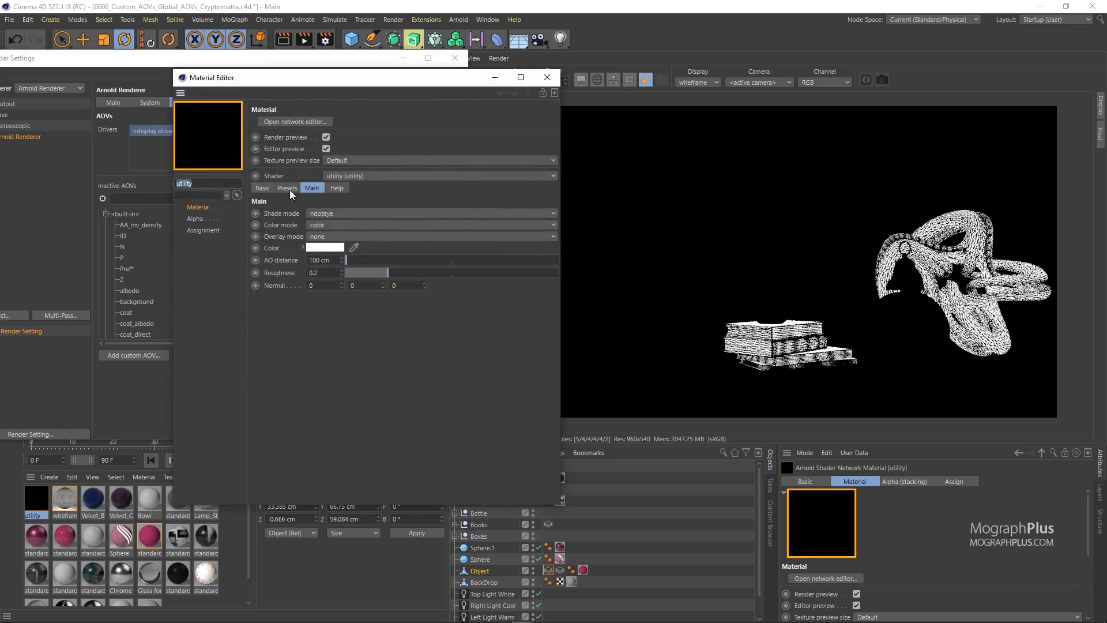
pyautogui.click(338, 213)
pyautogui.click(336, 252)
pyautogui.click(335, 225)
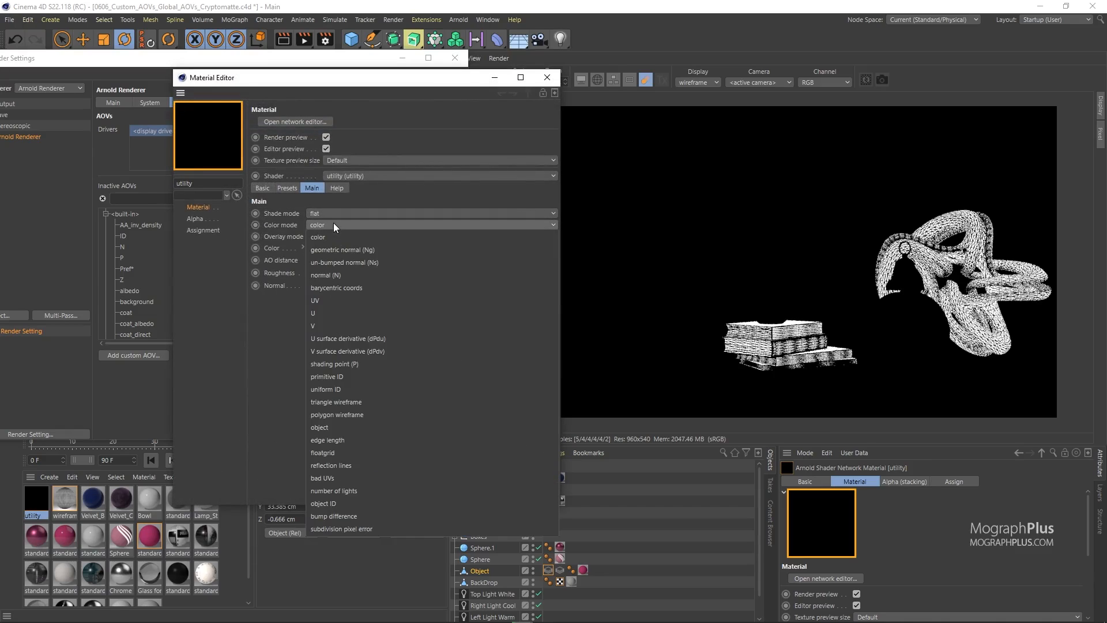
pyautogui.click(353, 275)
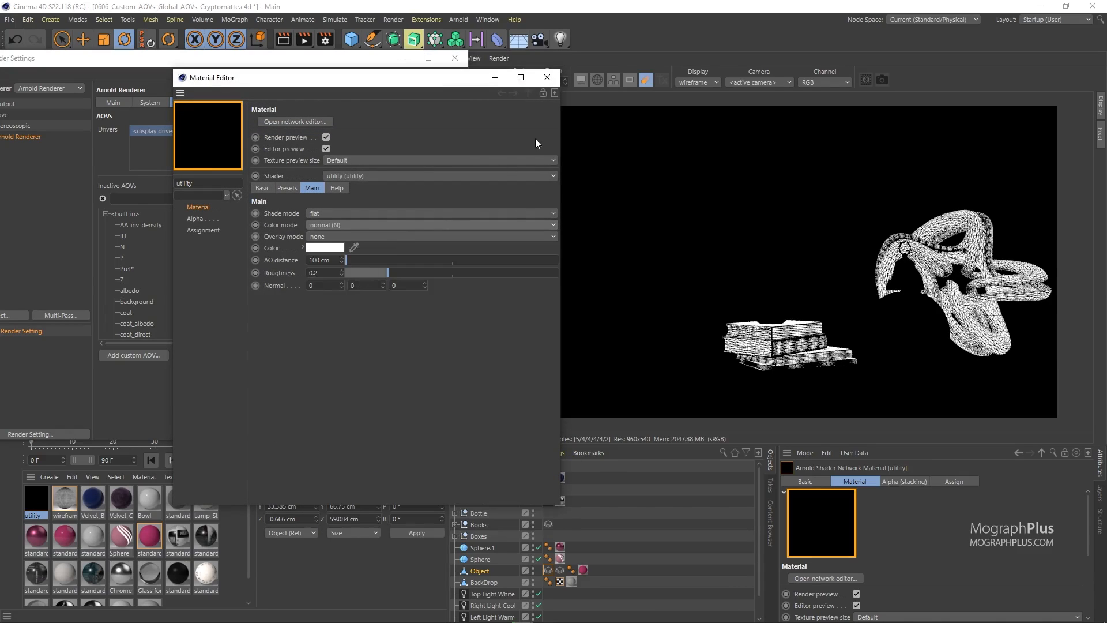
pyautogui.click(547, 77)
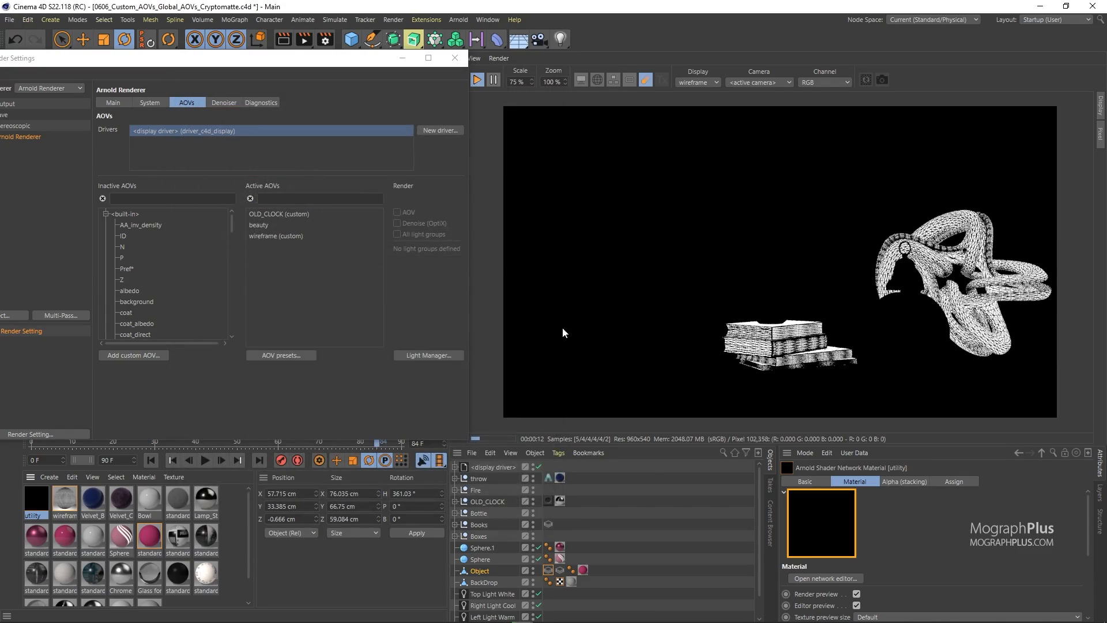
# Assign the utility material to Object's "normal" custom AOV tag and show the normal AOV in the render view
pyautogui.click(548, 570)
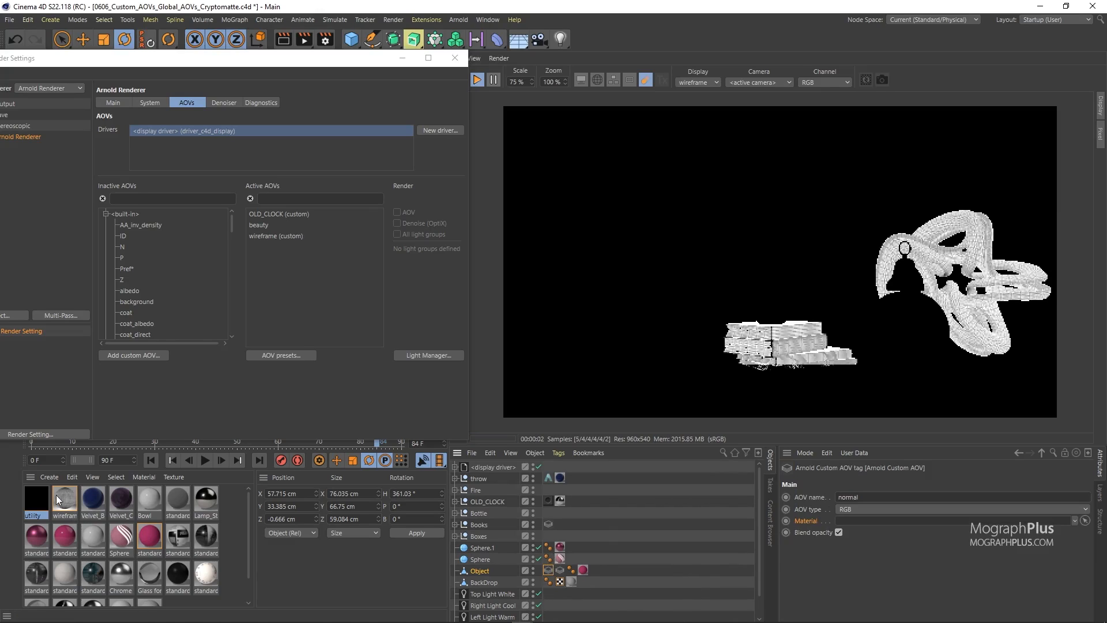
pyautogui.moveTo(36, 494); pyautogui.dragTo(934, 521)
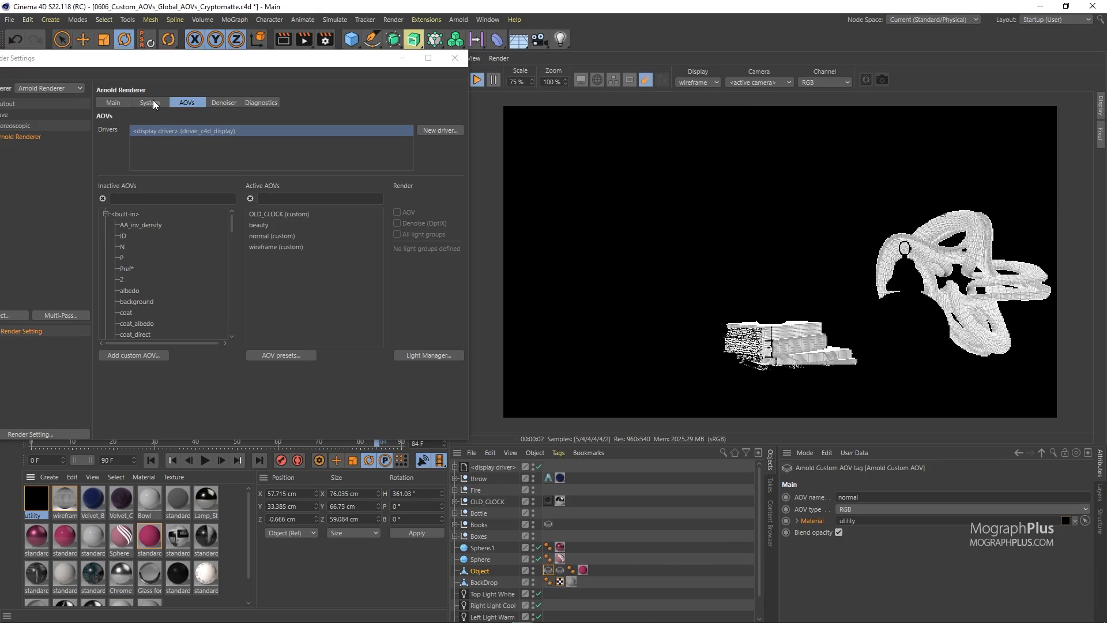
pyautogui.click(713, 83)
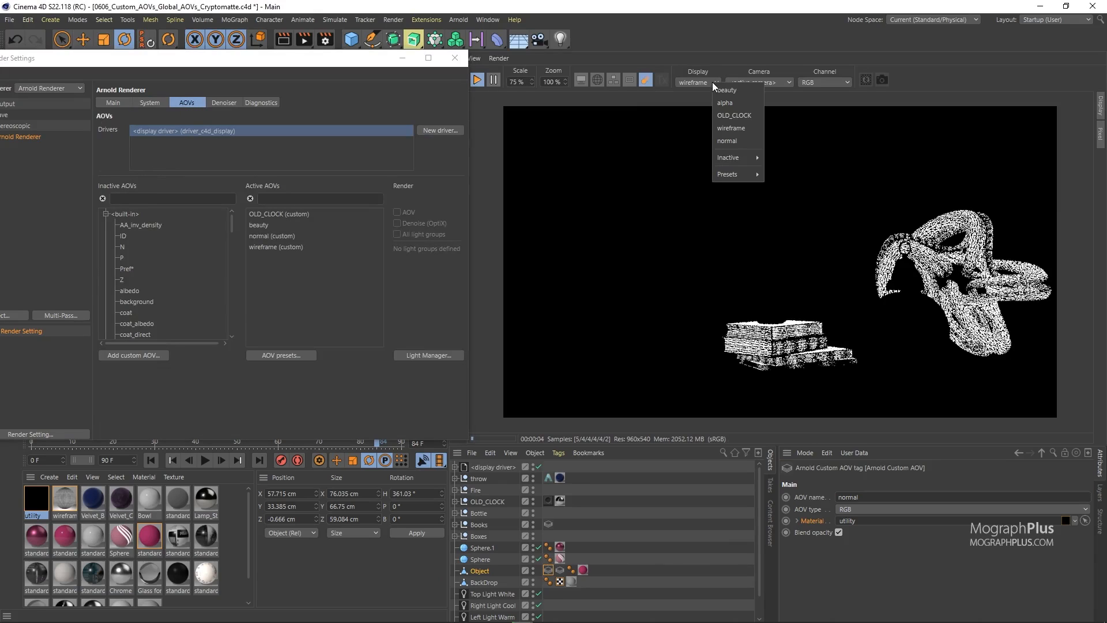
pyautogui.click(746, 141)
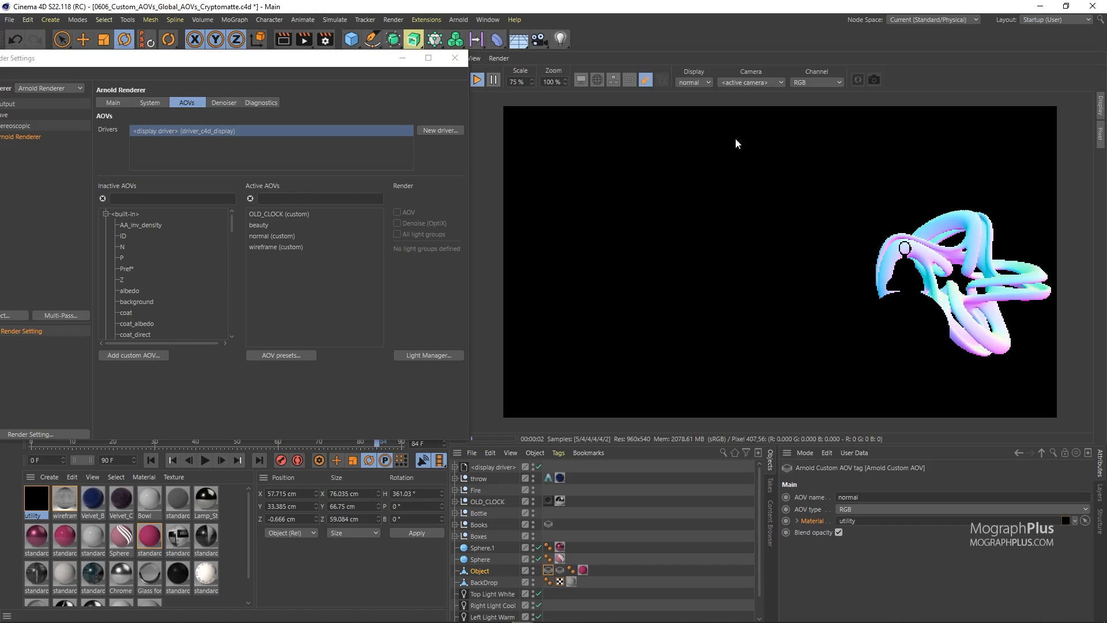
# Switch the render view back to the beauty AOV and bring the whole Render Settings window into view
pyautogui.click(684, 80)
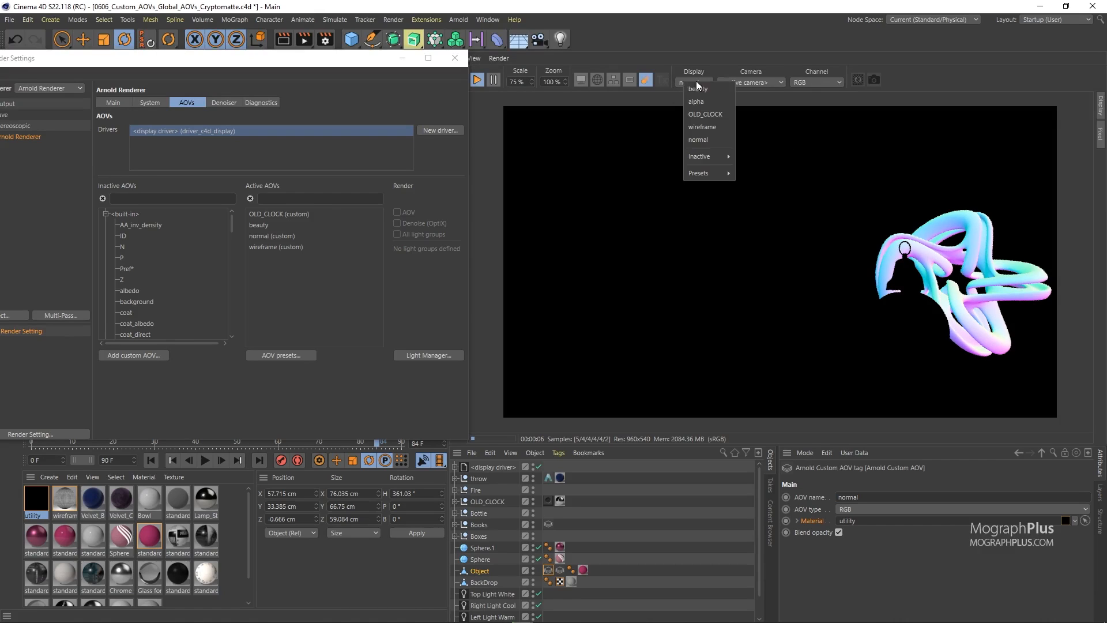
pyautogui.click(701, 93)
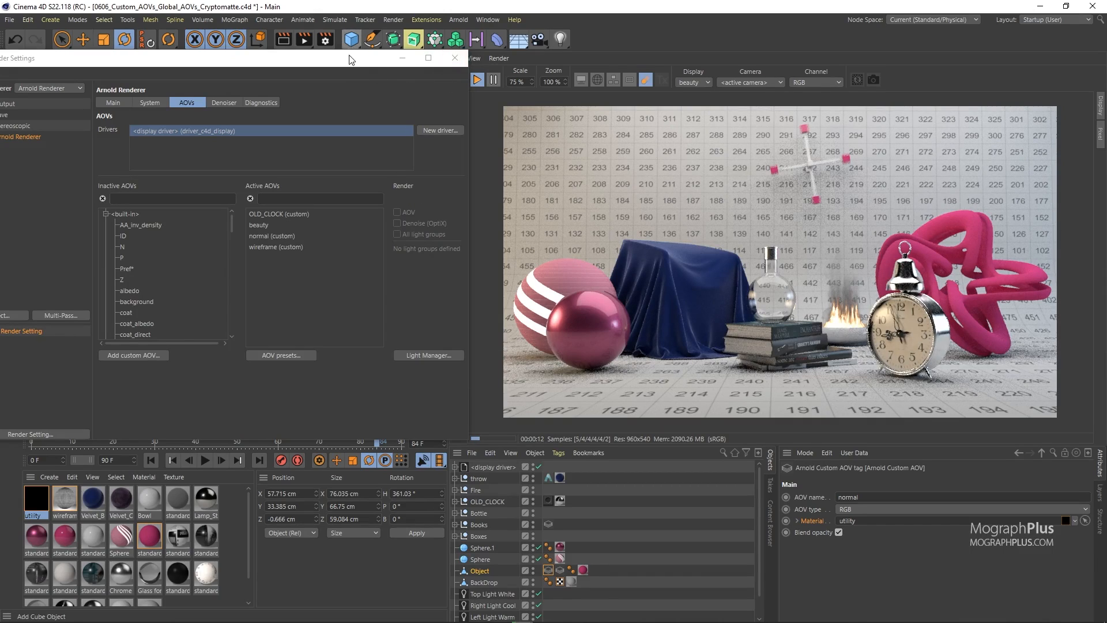
pyautogui.moveTo(348, 61); pyautogui.dragTo(373, 43)
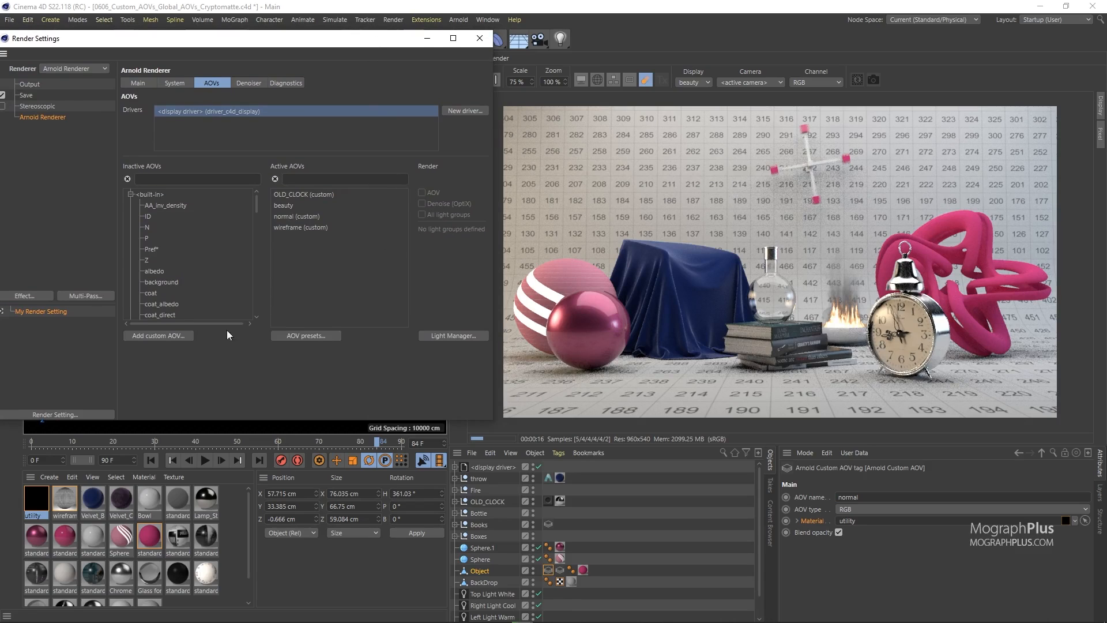
# Open the shader network of the pink standard_surface_04 material and keep the render visible beside it
pyautogui.click(150, 541)
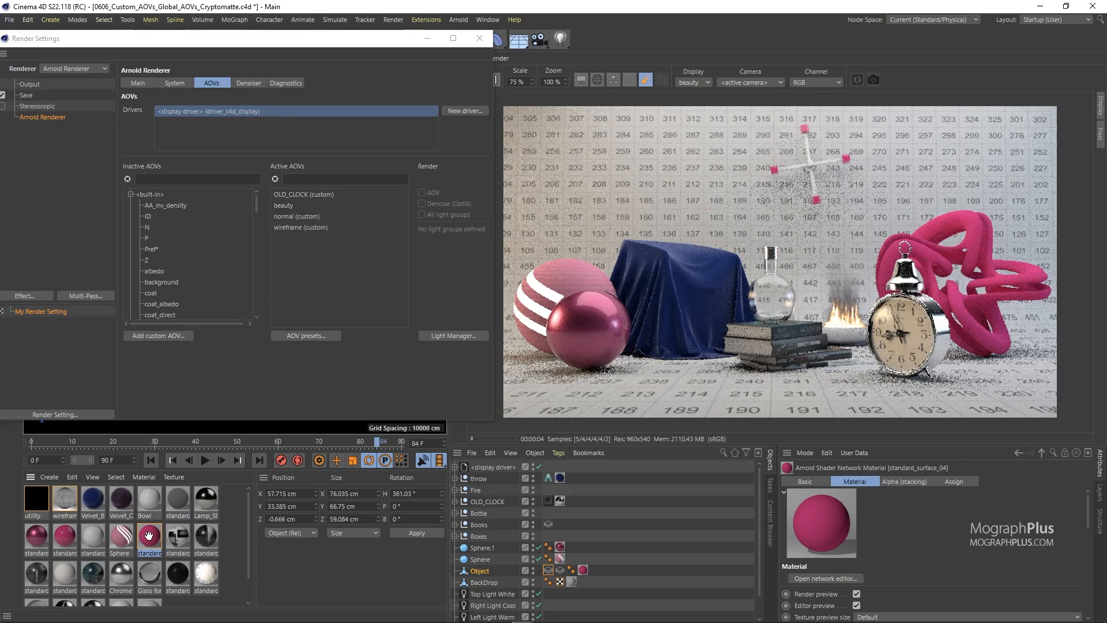
pyautogui.doubleClick(149, 535)
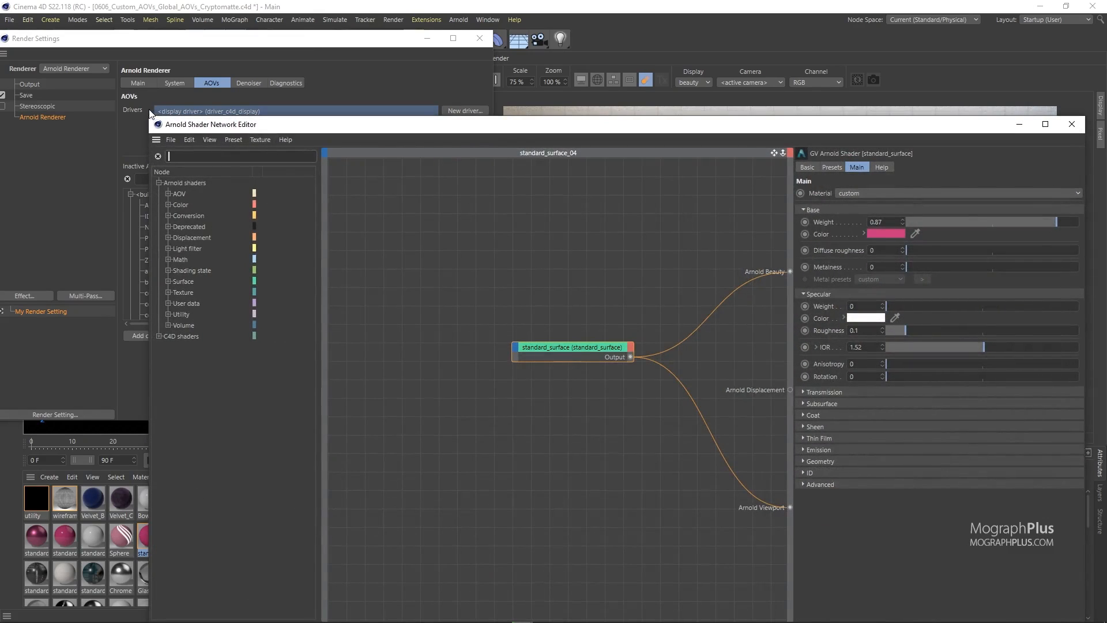
pyautogui.moveTo(496, 251); pyautogui.dragTo(186, 190)
pyautogui.click(306, 400)
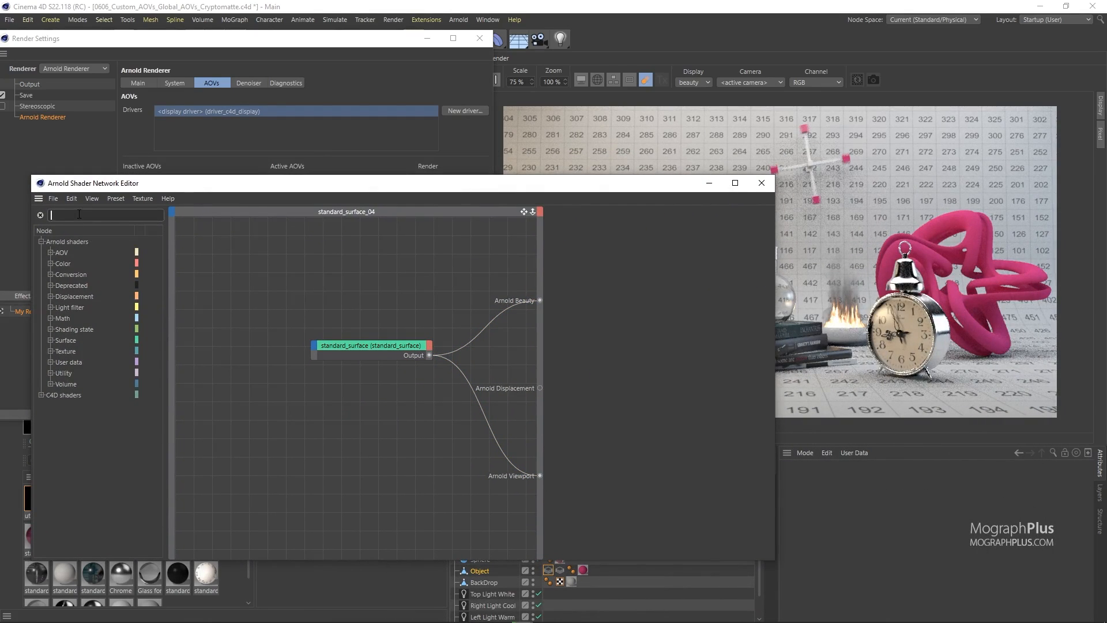
# Add a utility shader to the standard_surface_04 network and set it as the beauty shader
pyautogui.write('ur')
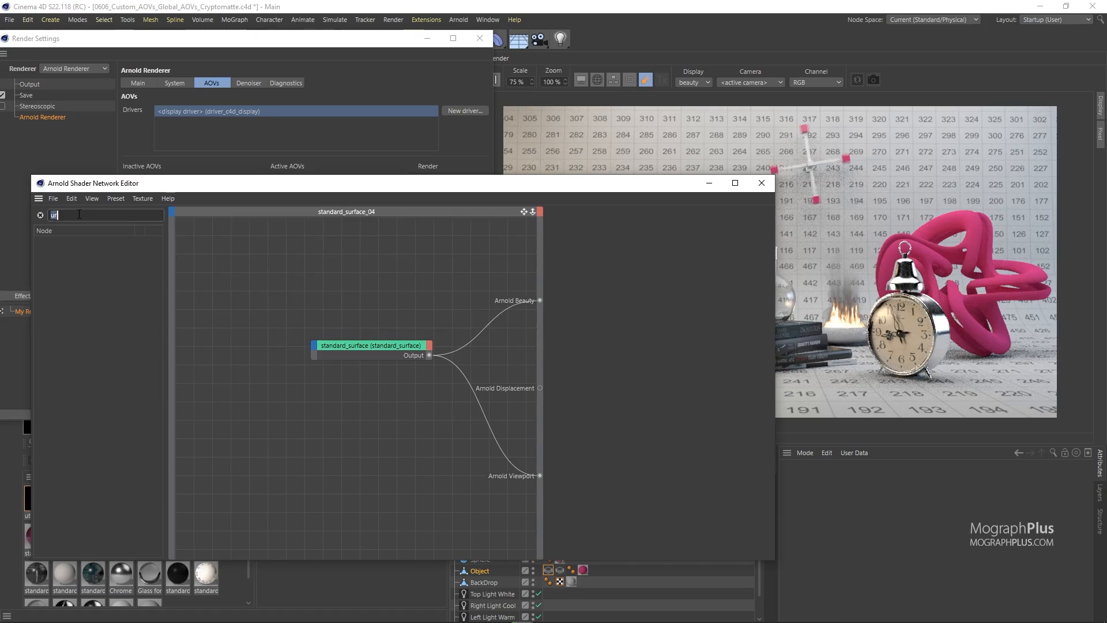
pyautogui.write('uti')
pyautogui.moveTo(139, 327); pyautogui.dragTo(288, 455)
pyautogui.rightClick(286, 459)
pyautogui.click(326, 479)
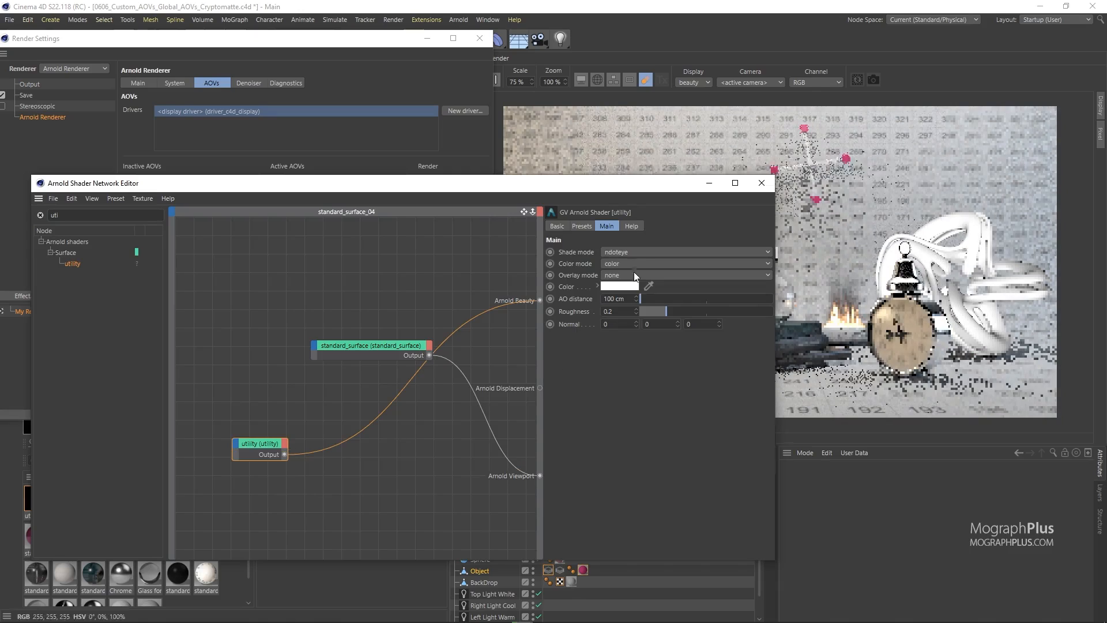
# Set the utility shader's shade mode to flat and its color mode to uniform ID
pyautogui.click(608, 254)
pyautogui.click(634, 293)
pyautogui.click(620, 263)
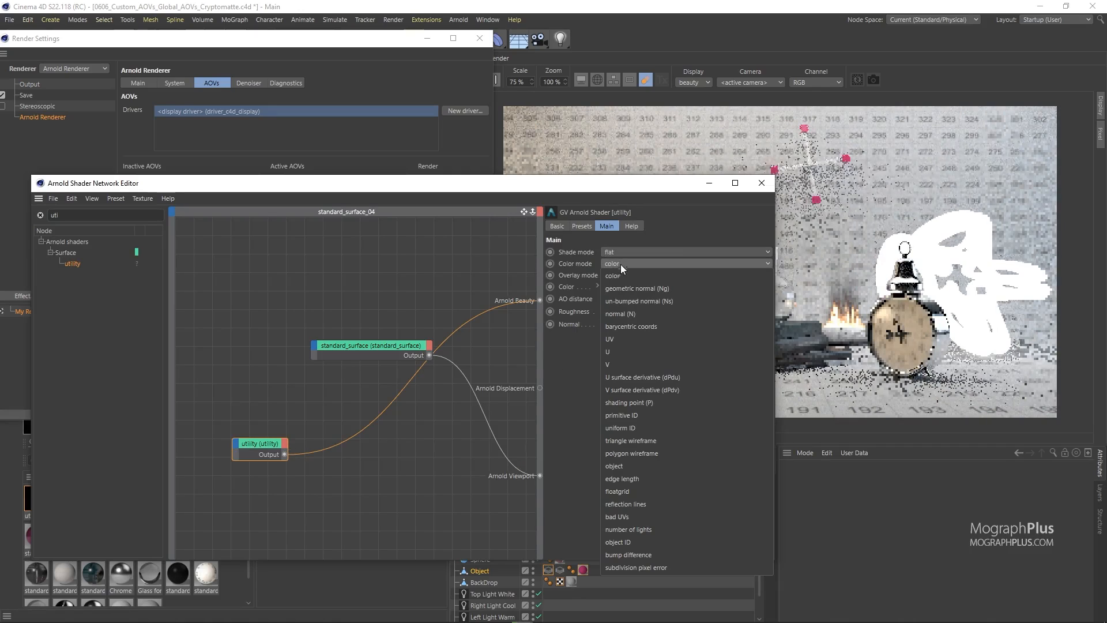
pyautogui.click(629, 428)
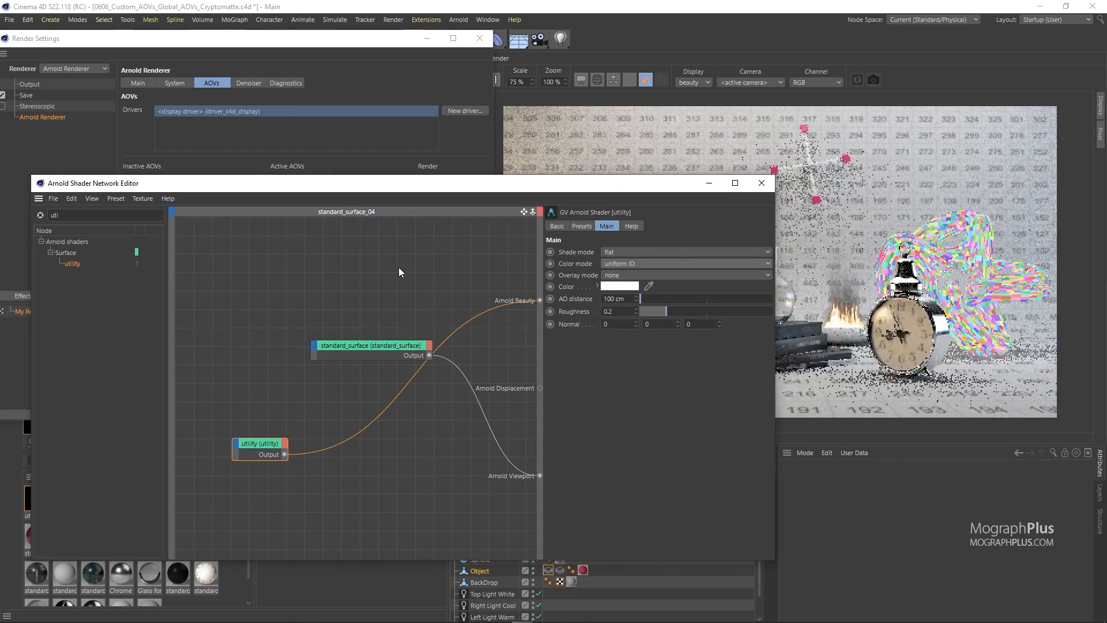
pyautogui.moveTo(478, 187); pyautogui.dragTo(454, 90)
# Disconnect the standard_surface node from the Arnold Viewport output and move the node away from the outputs
pyautogui.click(338, 254)
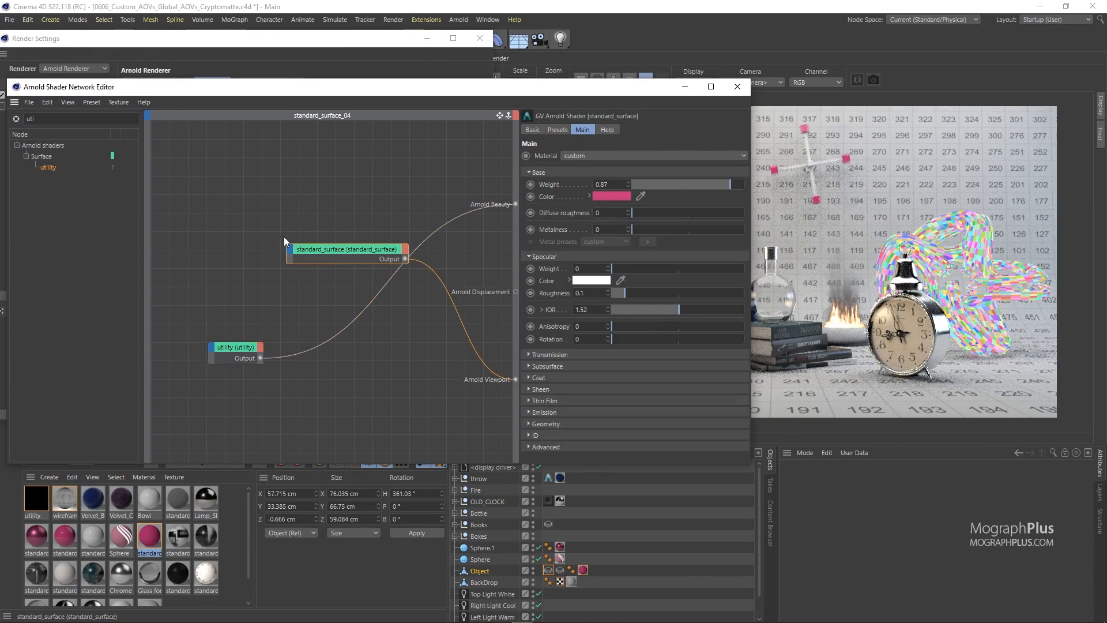
pyautogui.click(451, 290)
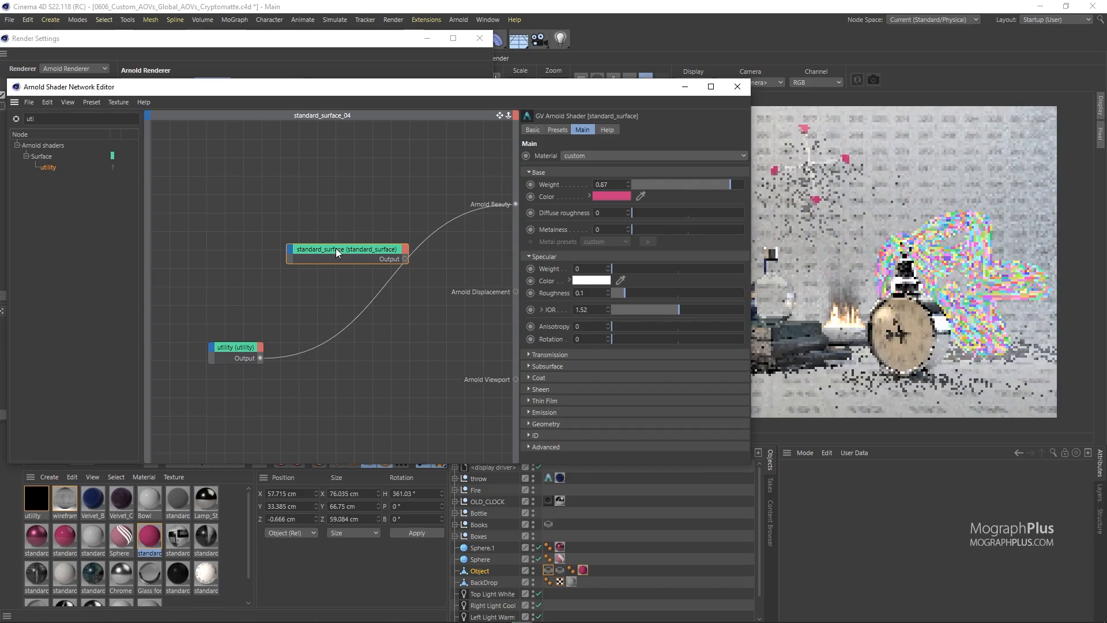
pyautogui.moveTo(336, 249); pyautogui.dragTo(293, 225)
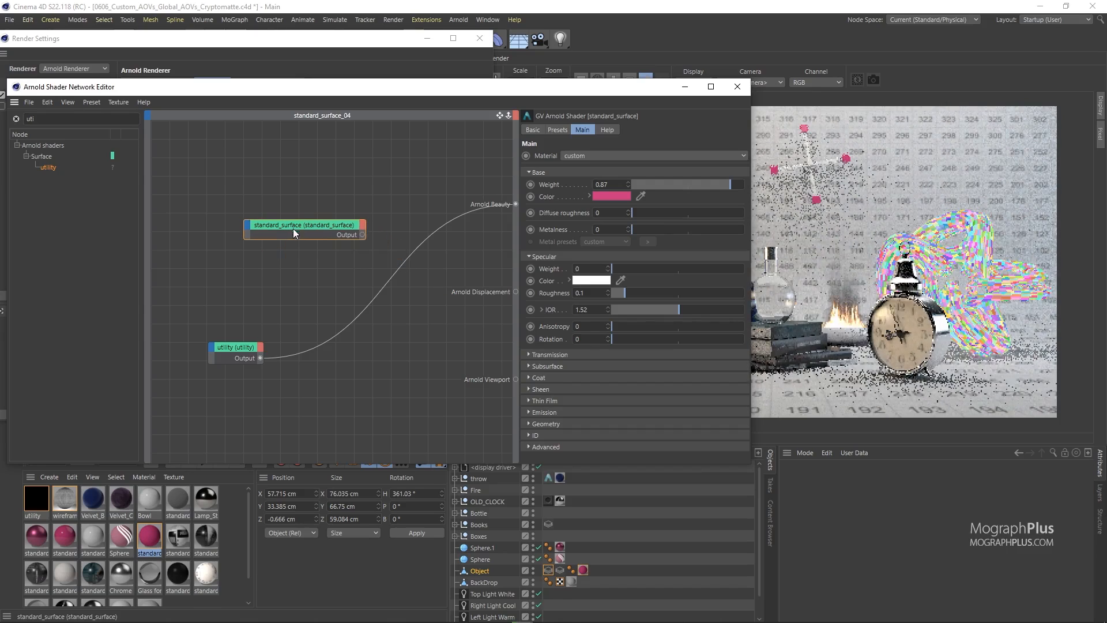
# Add an aov_write_rgb node to the network and set it as the beauty shader
pyautogui.click(16, 119)
pyautogui.click(26, 157)
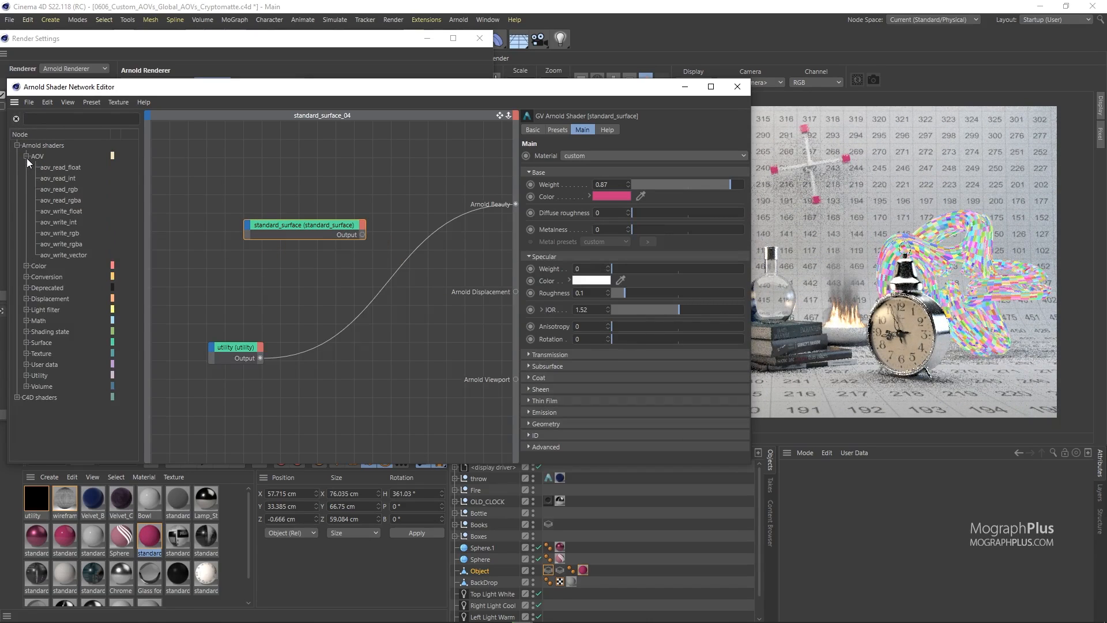
pyautogui.moveTo(72, 232); pyautogui.dragTo(398, 345)
pyautogui.press('a')
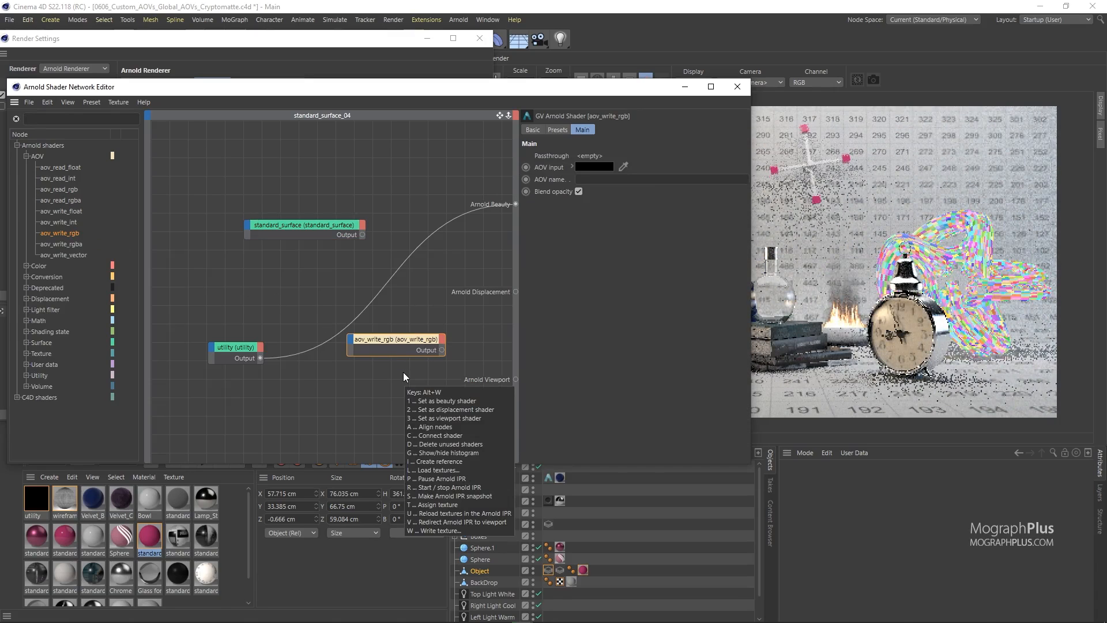
pyautogui.press('1')
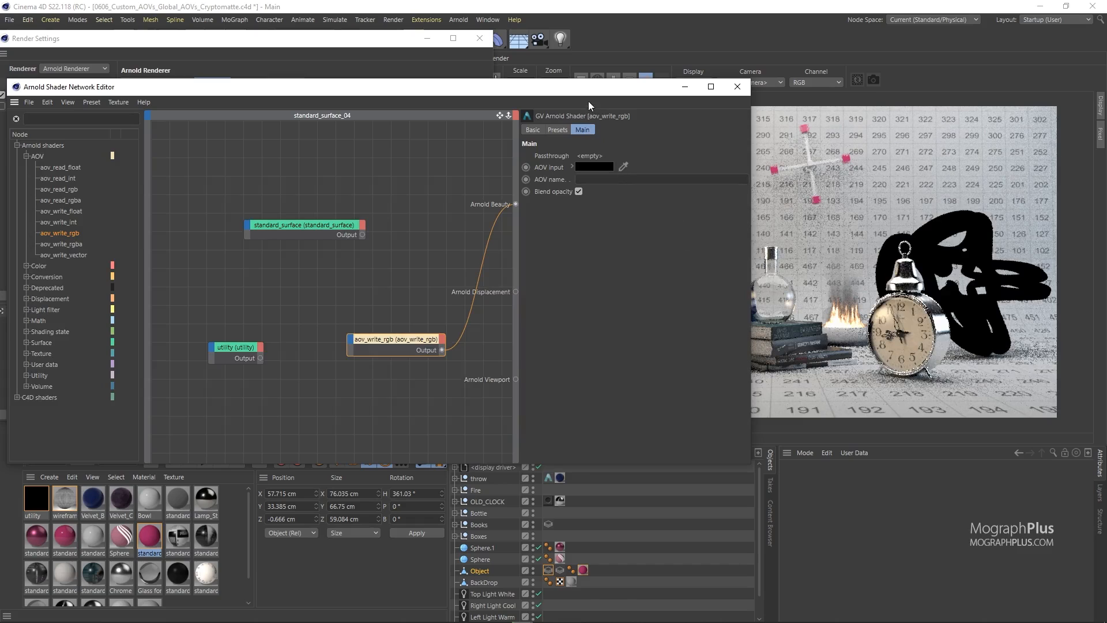
# Rearrange the nodes and connect the standard_surface output to the Passthrough input of aov_write_rgb
pyautogui.moveTo(588, 90); pyautogui.dragTo(589, 154)
pyautogui.moveTo(325, 287); pyautogui.dragTo(304, 274)
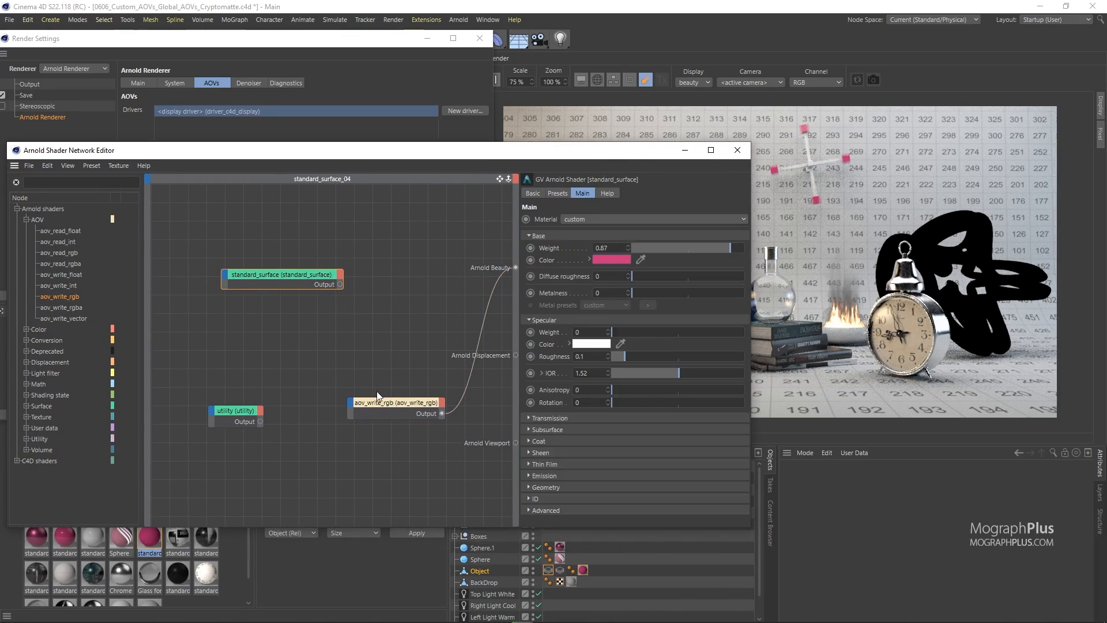
pyautogui.moveTo(378, 402); pyautogui.dragTo(353, 341)
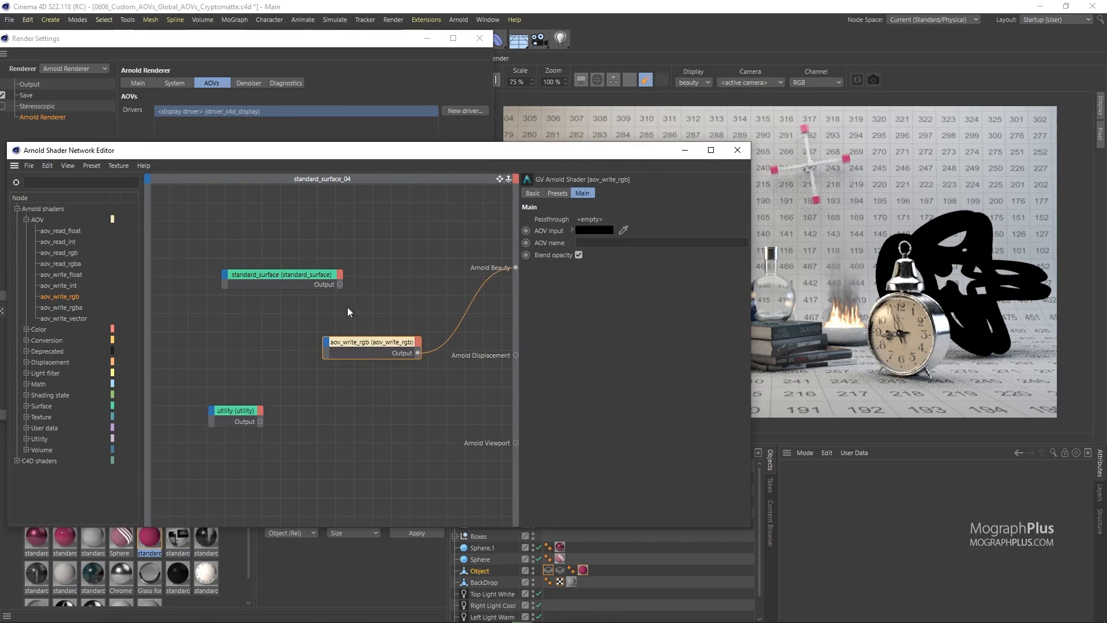
pyautogui.click(301, 275)
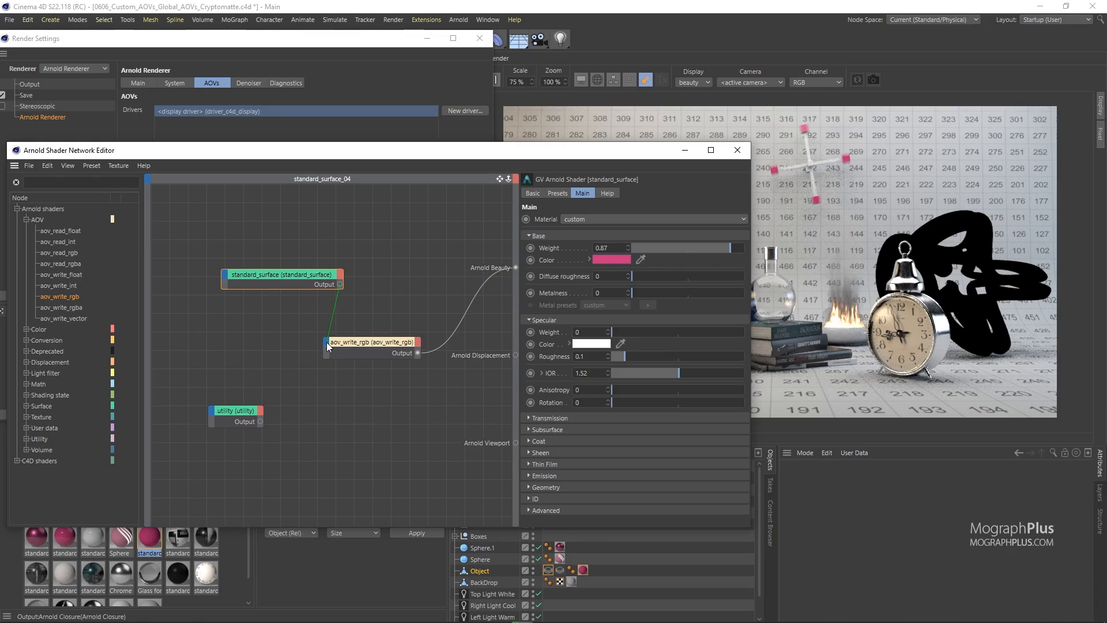
pyautogui.moveTo(327, 346); pyautogui.dragTo(327, 346)
pyautogui.click(373, 344)
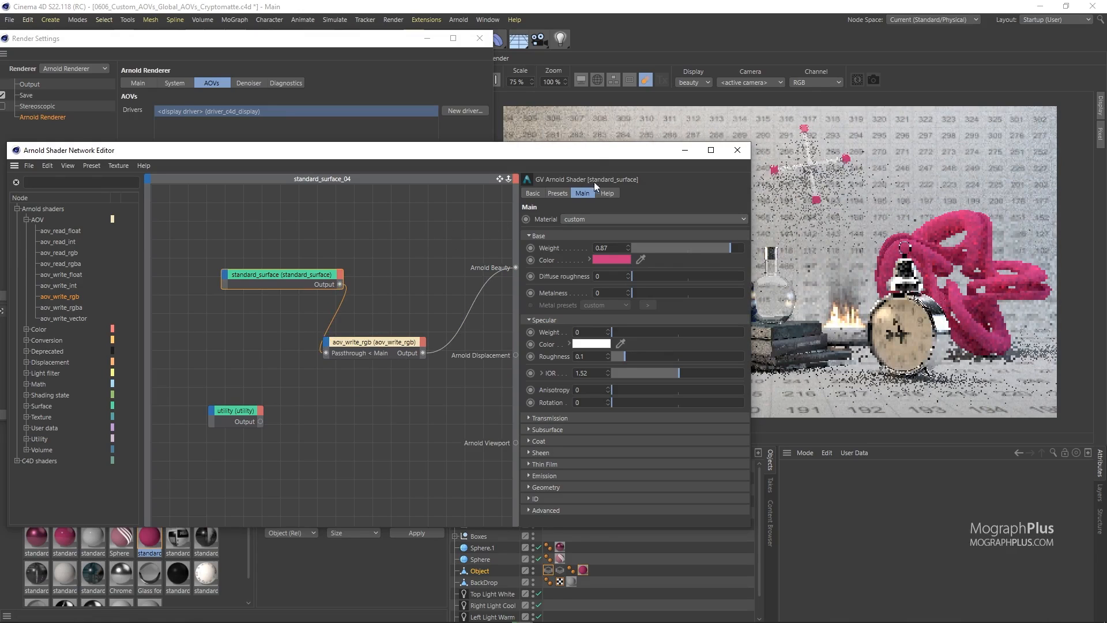
# Connect the utility shader's output to the AOV input of aov_write_rgb
pyautogui.moveTo(624, 153); pyautogui.dragTo(432, 135)
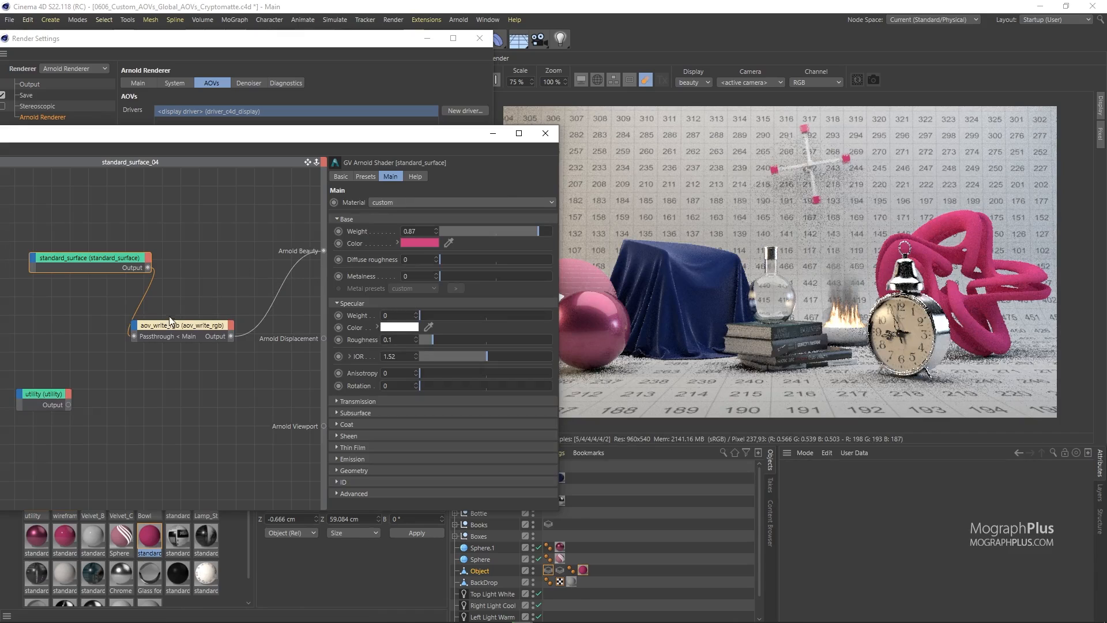
pyautogui.moveTo(51, 392); pyautogui.dragTo(74, 395)
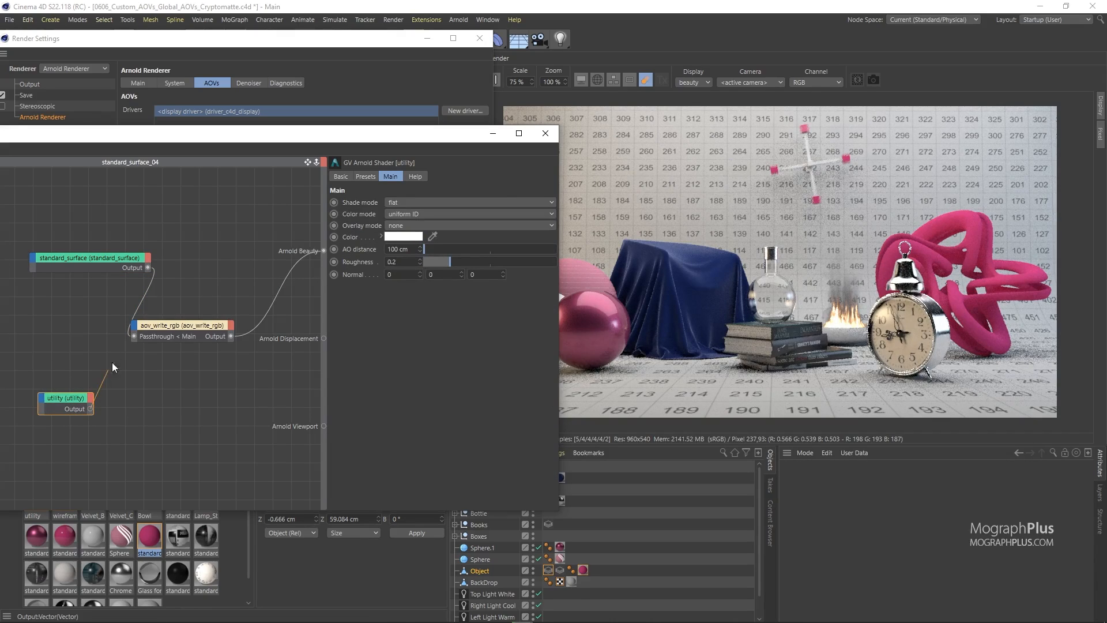
pyautogui.moveTo(112, 362); pyautogui.dragTo(133, 331)
# Name the AOV of the aov_write_rgb node "uniformID"
pyautogui.click(172, 333)
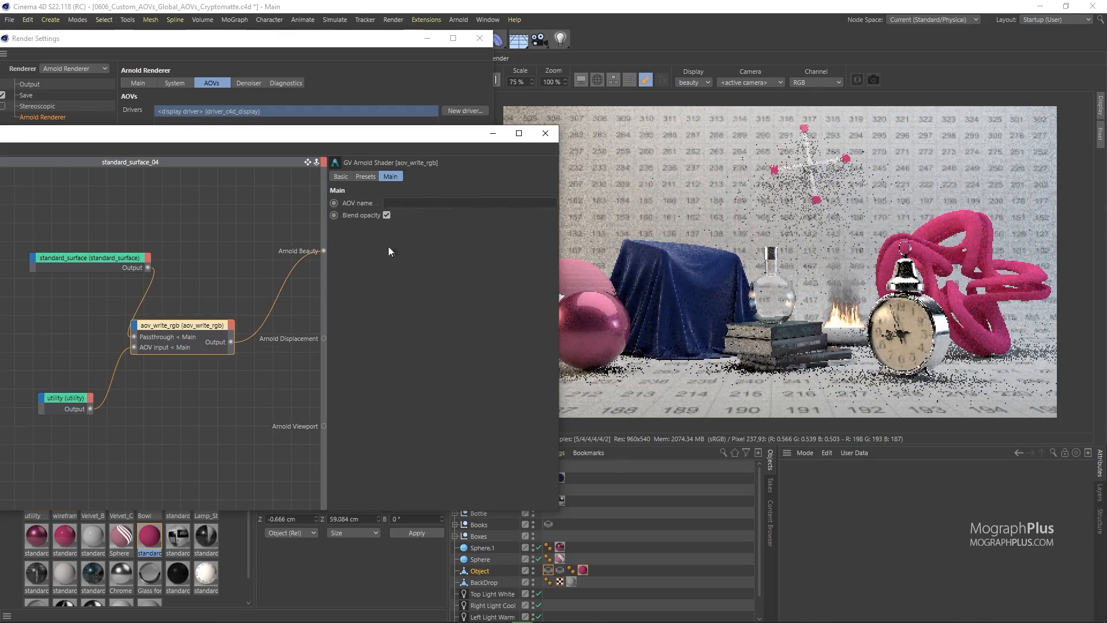
pyautogui.click(412, 202)
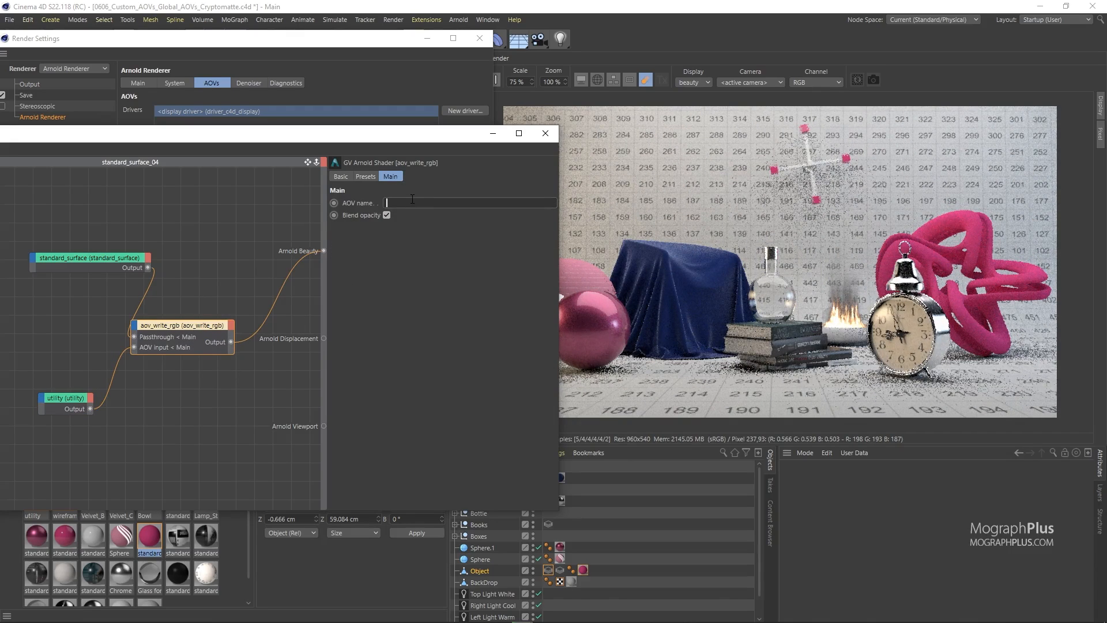
pyautogui.write('uniformID')
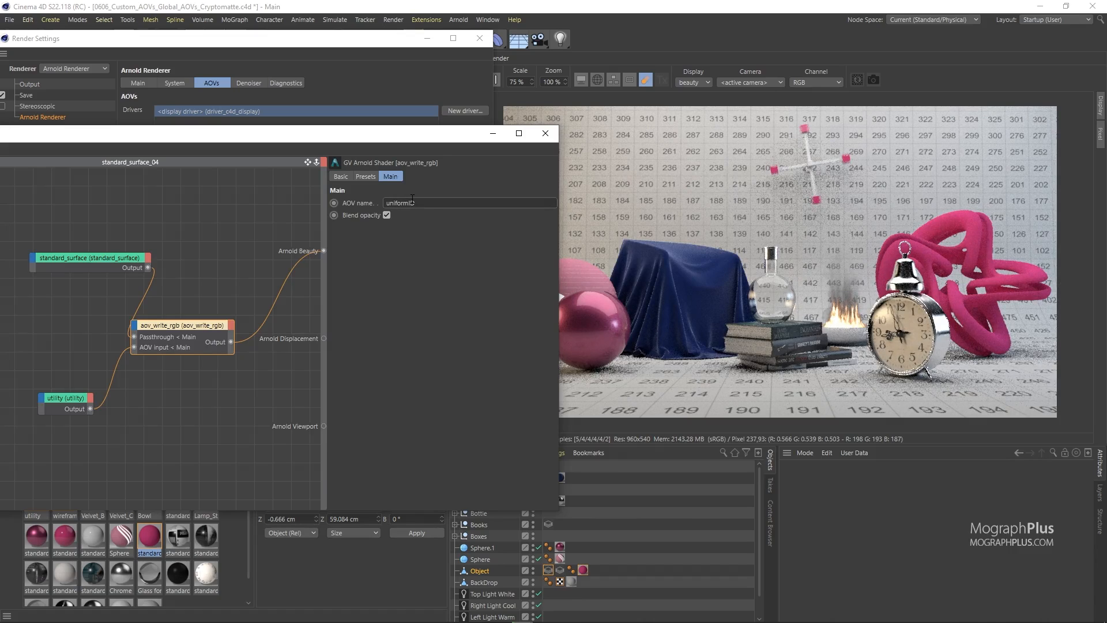
# Refresh the active AOVs list in the Render Settings and select the uniformID entry
pyautogui.click(209, 46)
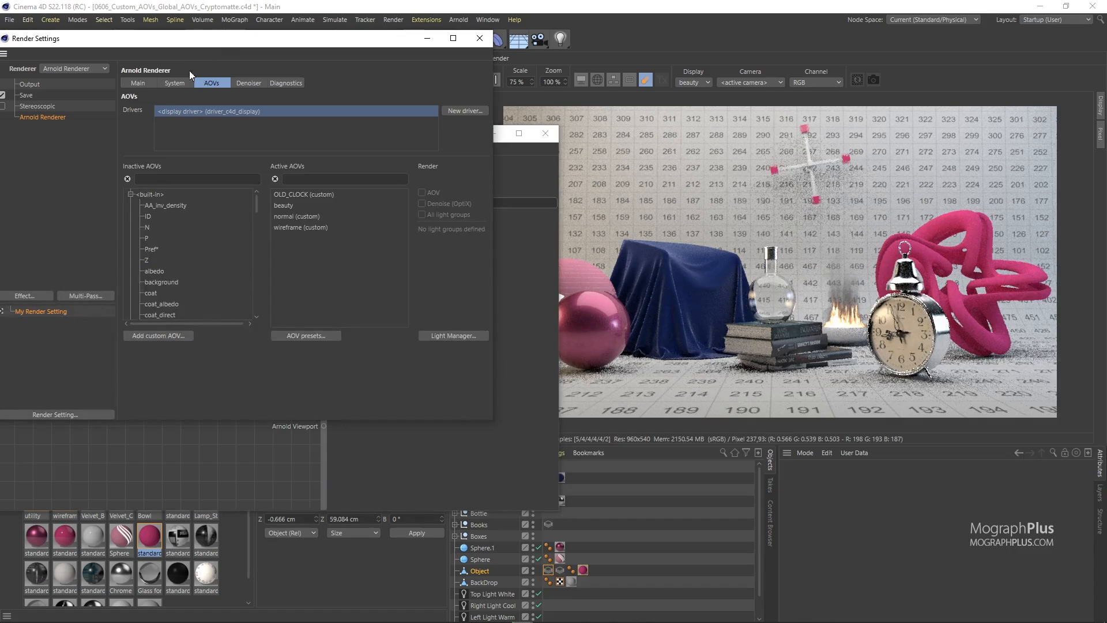
pyautogui.click(182, 82)
pyautogui.click(205, 82)
pyautogui.click(308, 229)
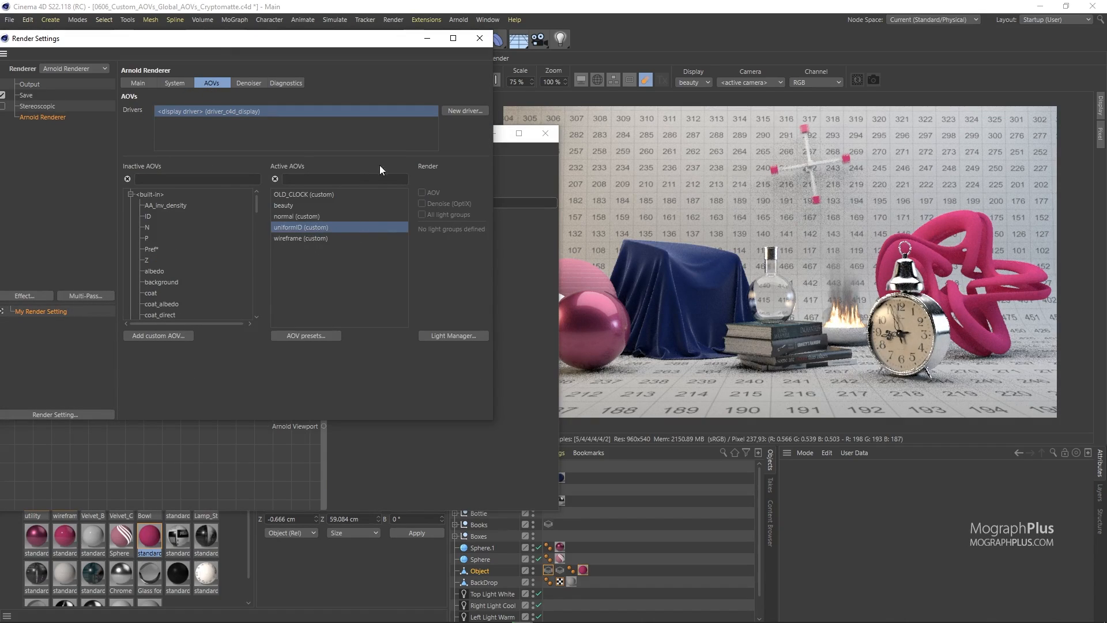
# Display the uniformID AOV in the render view
pyautogui.click(521, 264)
pyautogui.click(691, 84)
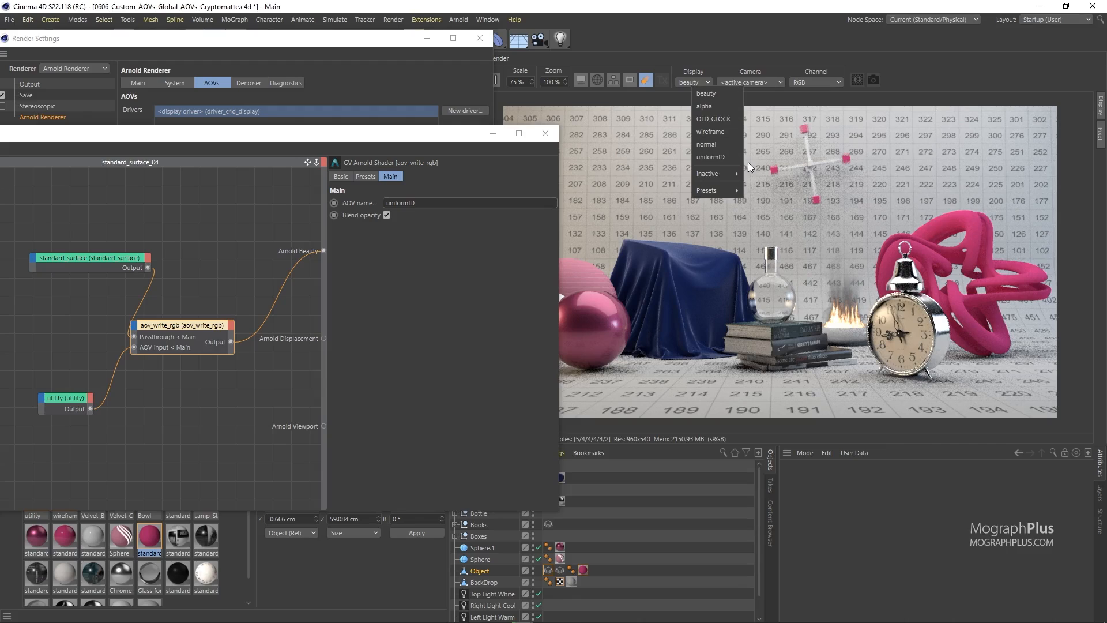
pyautogui.click(720, 157)
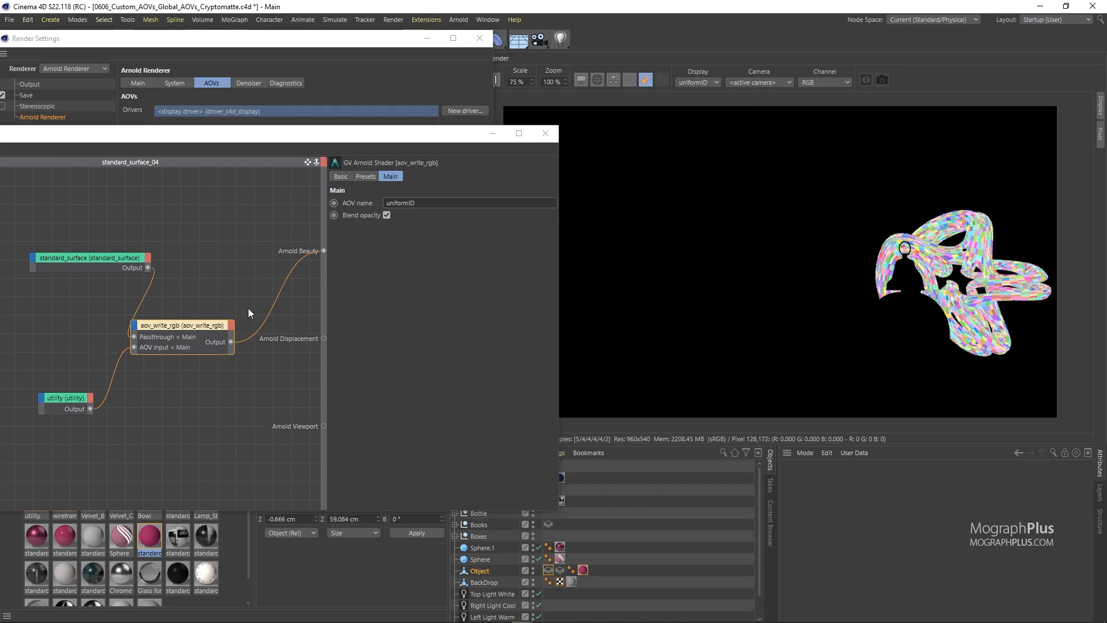
# Duplicate the utility node below the original and set the copy as the beauty shader
pyautogui.moveTo(307, 139); pyautogui.dragTo(342, 90)
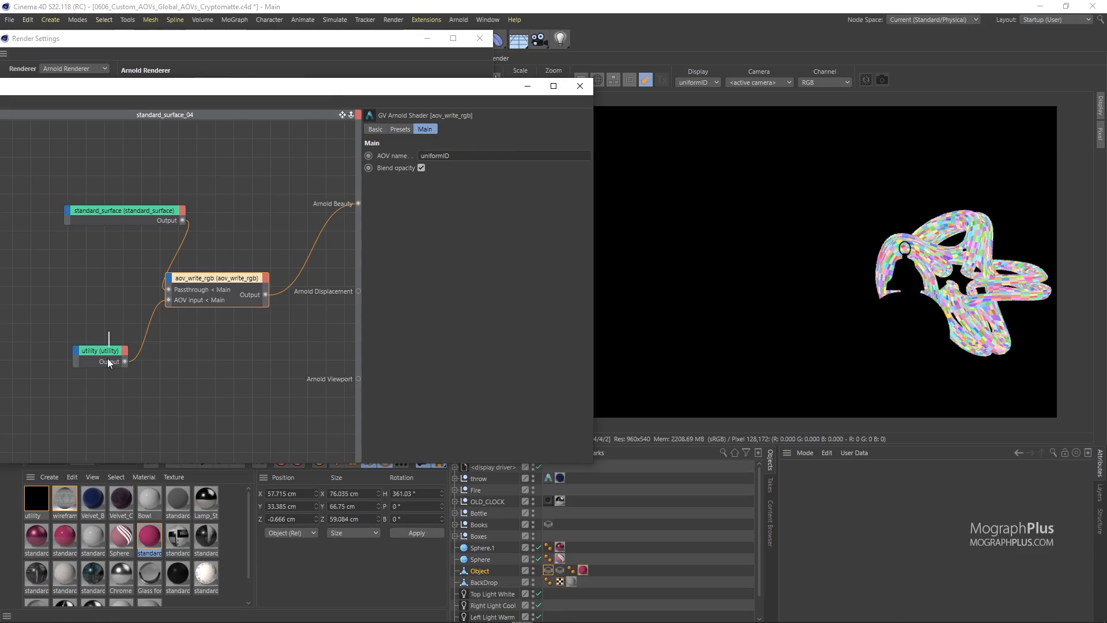
pyautogui.moveTo(108, 362); pyautogui.dragTo(81, 333)
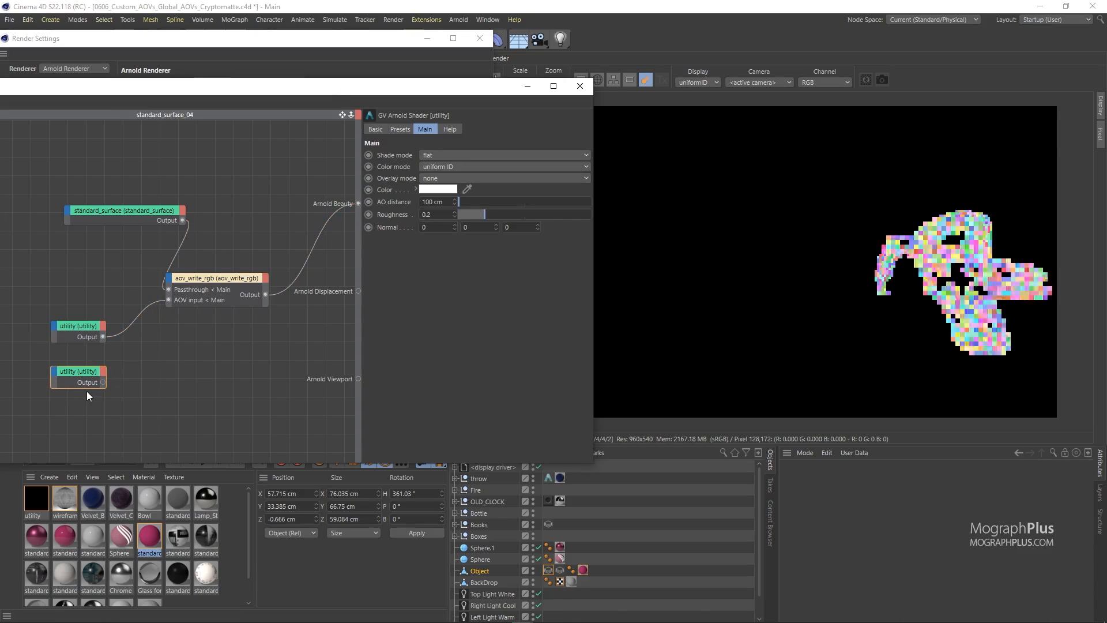
pyautogui.hotkey('alt', 'w')
pyautogui.press('b')
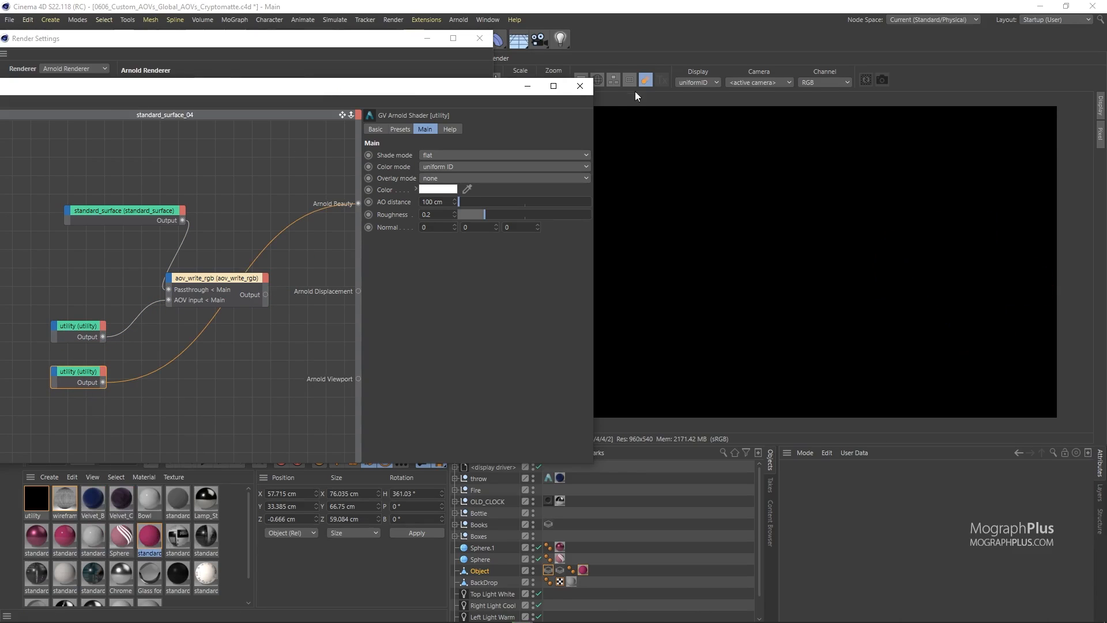
# Switch the render view to beauty and set the duplicated utility node's color mode to shading point (P)
pyautogui.click(695, 85)
pyautogui.click(701, 92)
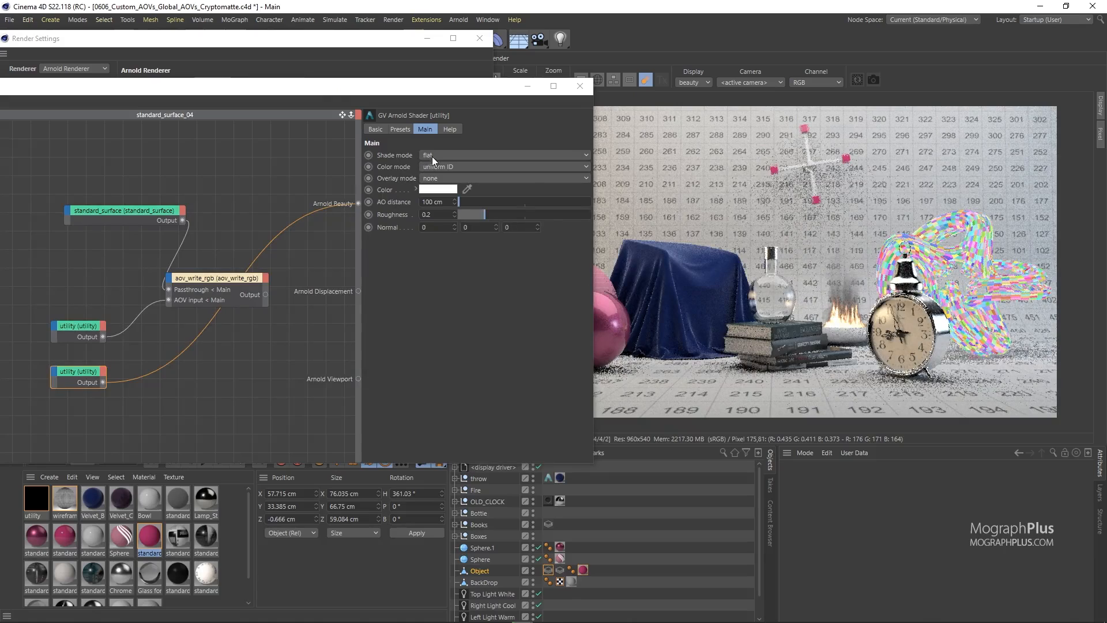
pyautogui.click(445, 166)
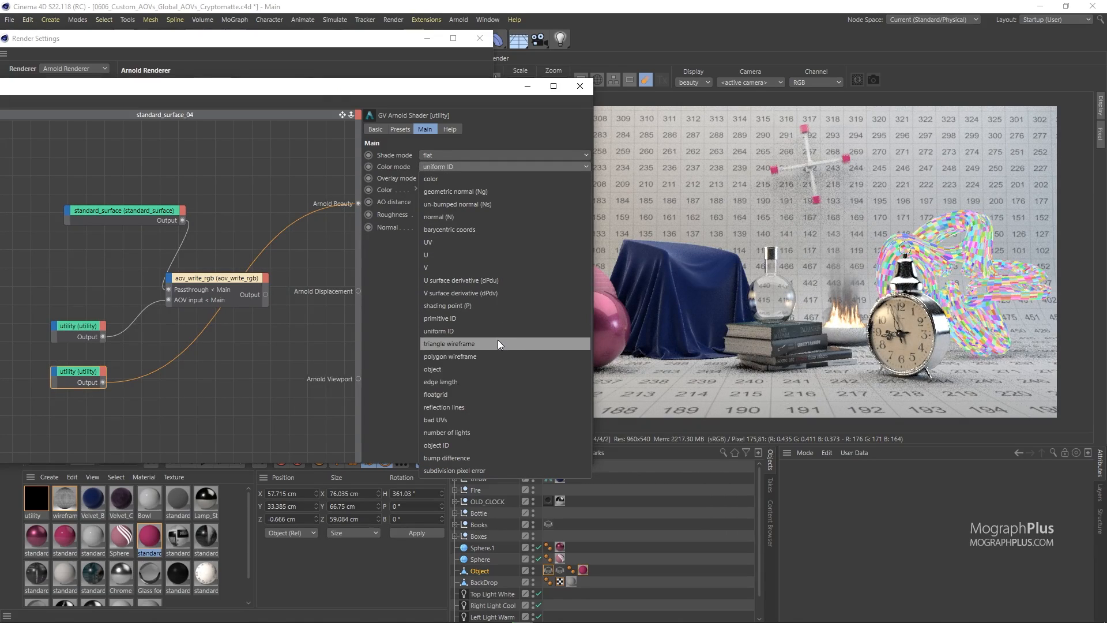
pyautogui.click(490, 307)
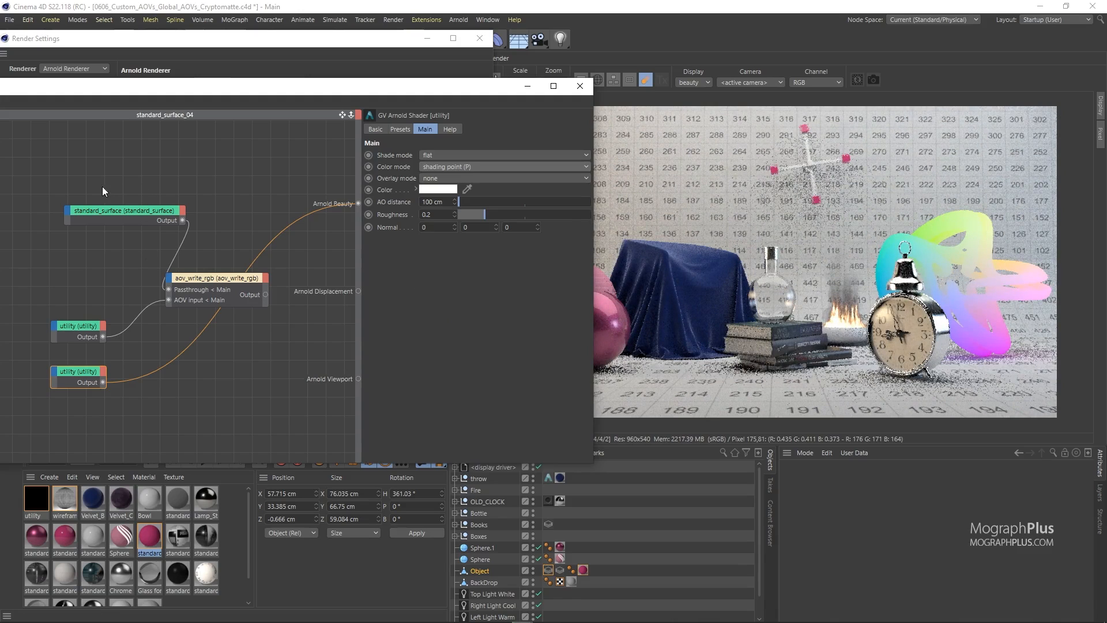
# Move the standard_surface, original utility and aov_write_rgb nodes up together, and add a second aov_write_rgb node below them
pyautogui.moveTo(102, 185); pyautogui.dragTo(192, 345)
pyautogui.moveTo(193, 285); pyautogui.dragTo(180, 268)
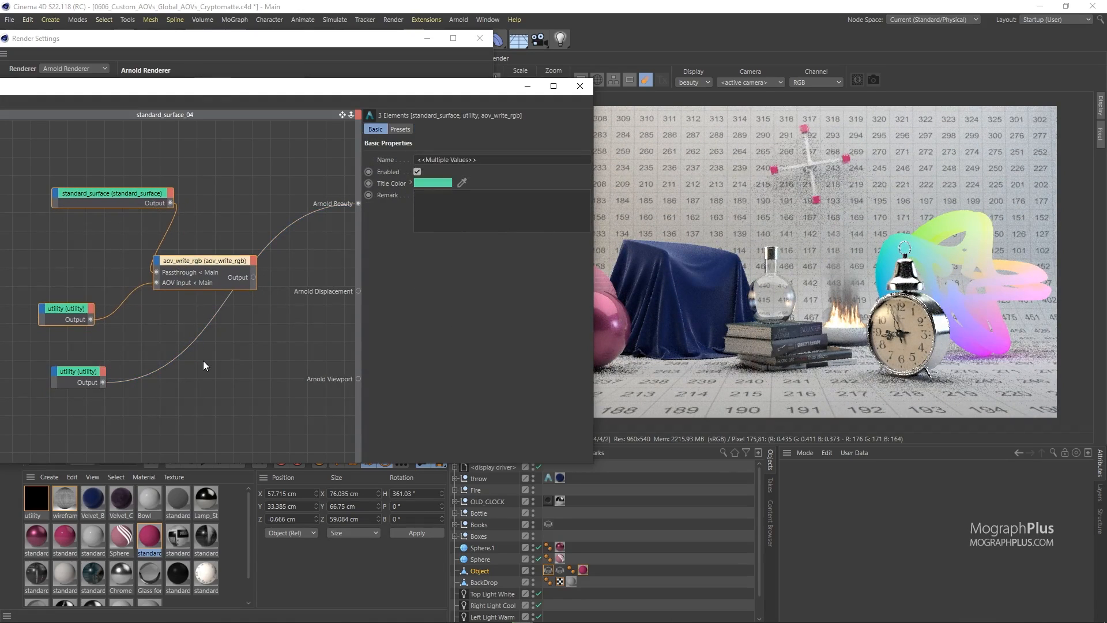
pyautogui.click(203, 361)
pyautogui.press('Tab')
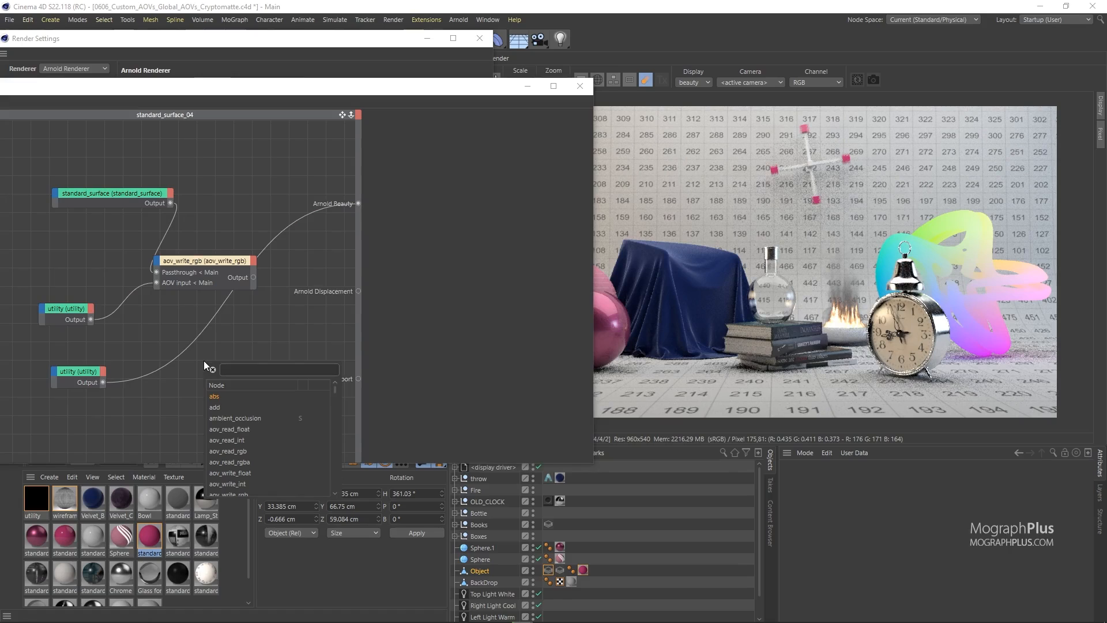
pyautogui.write('AOX')
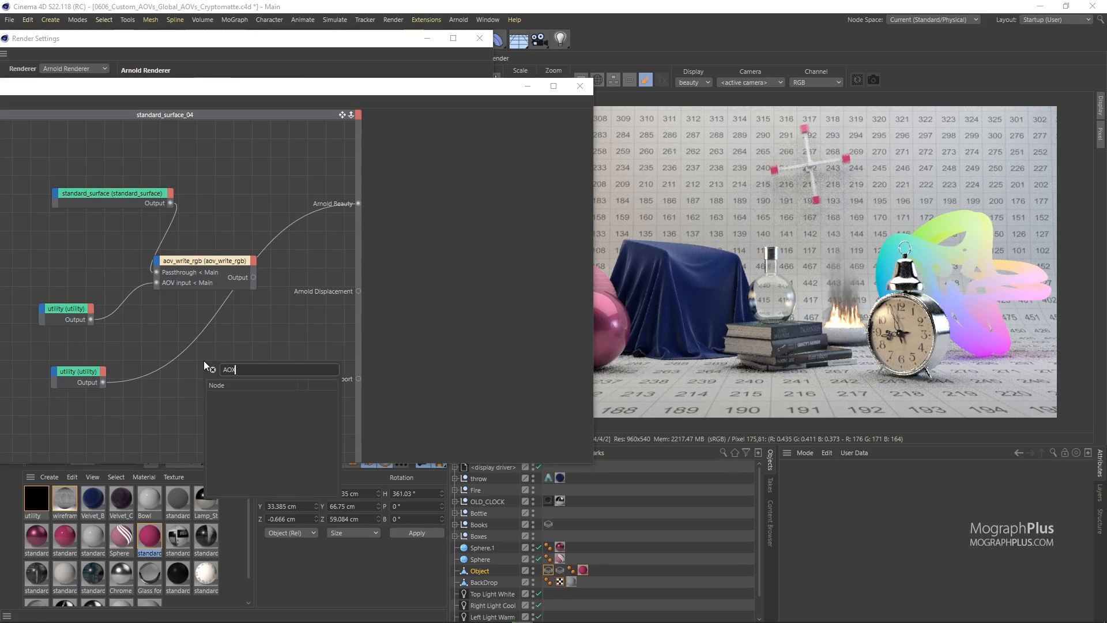
pyautogui.press('BackSpace')
pyautogui.write('V')
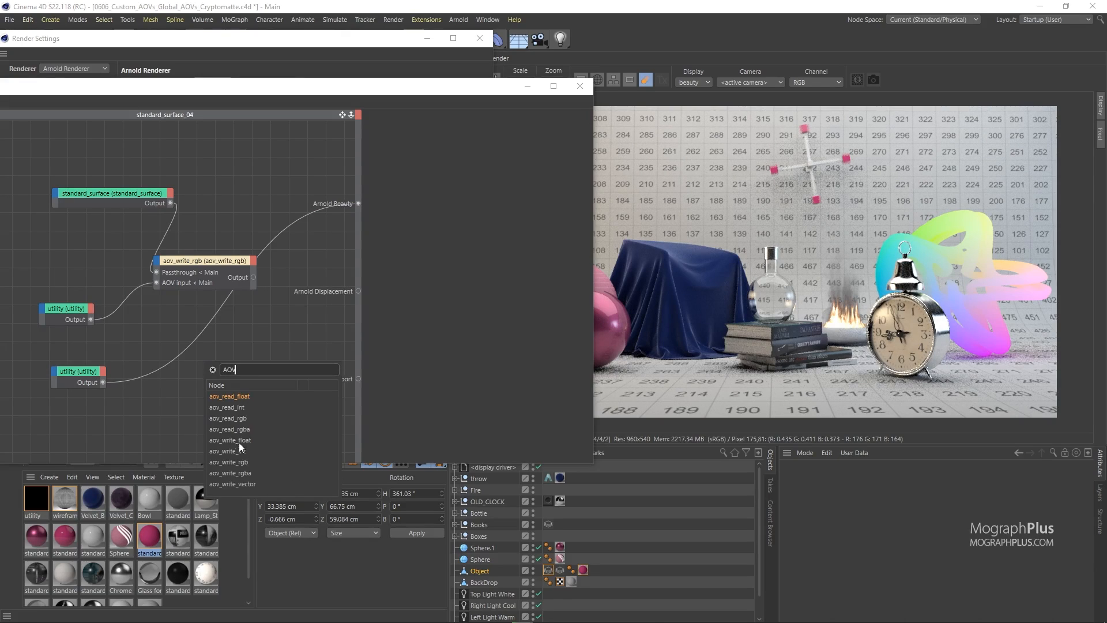
pyautogui.click(235, 460)
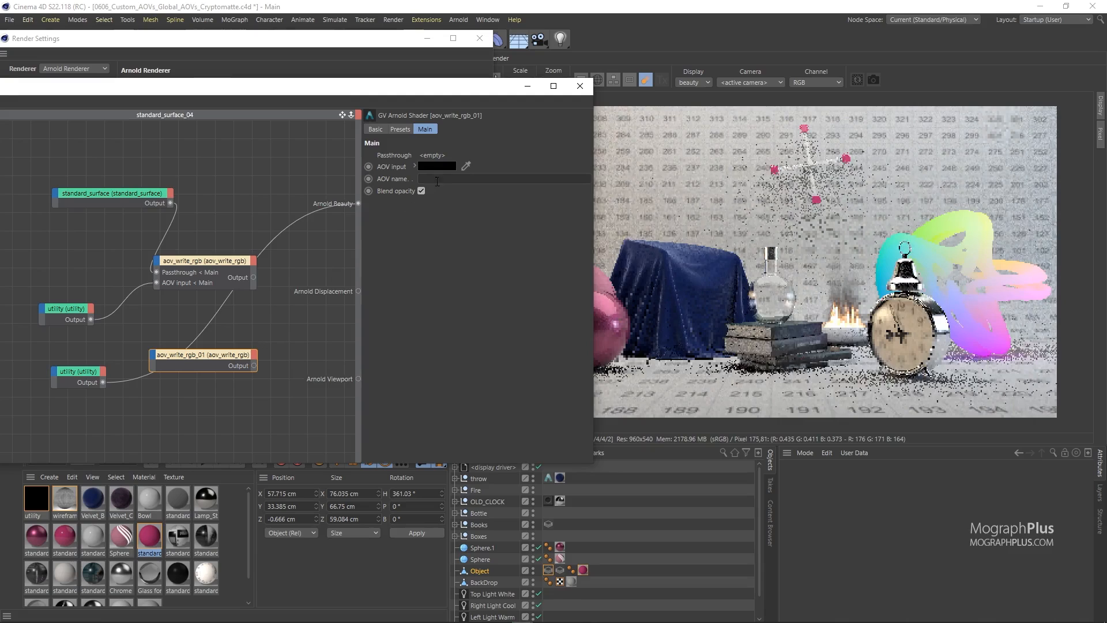
# Name the AOV of the second aov_write_rgb node "SHADINGPOINT"
pyautogui.click(440, 180)
pyautogui.write('SHADING')
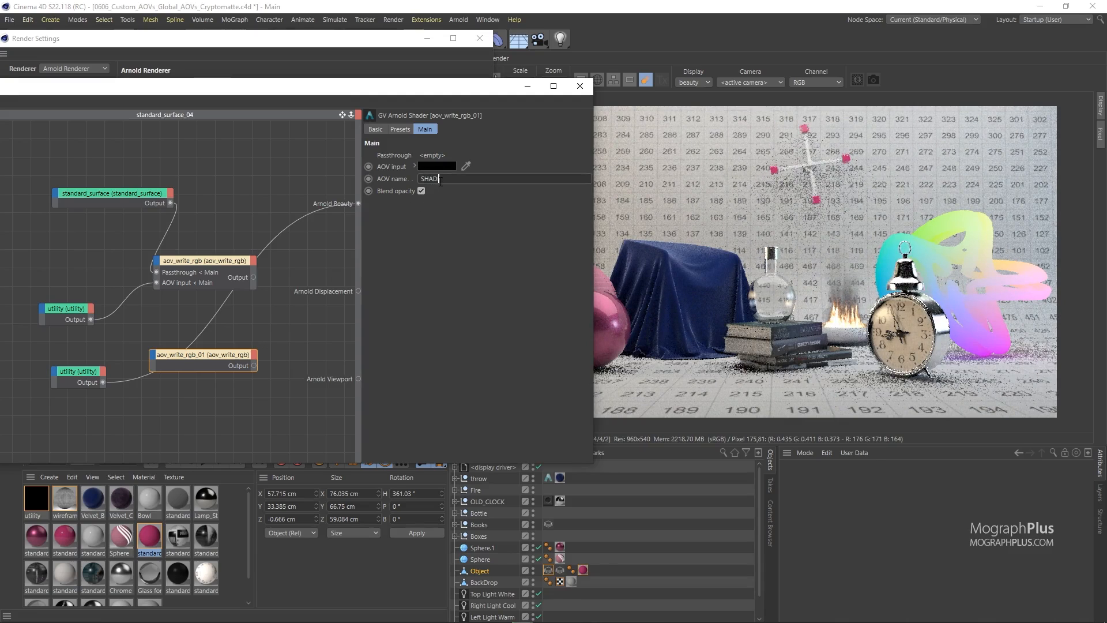
pyautogui.write('POIN')
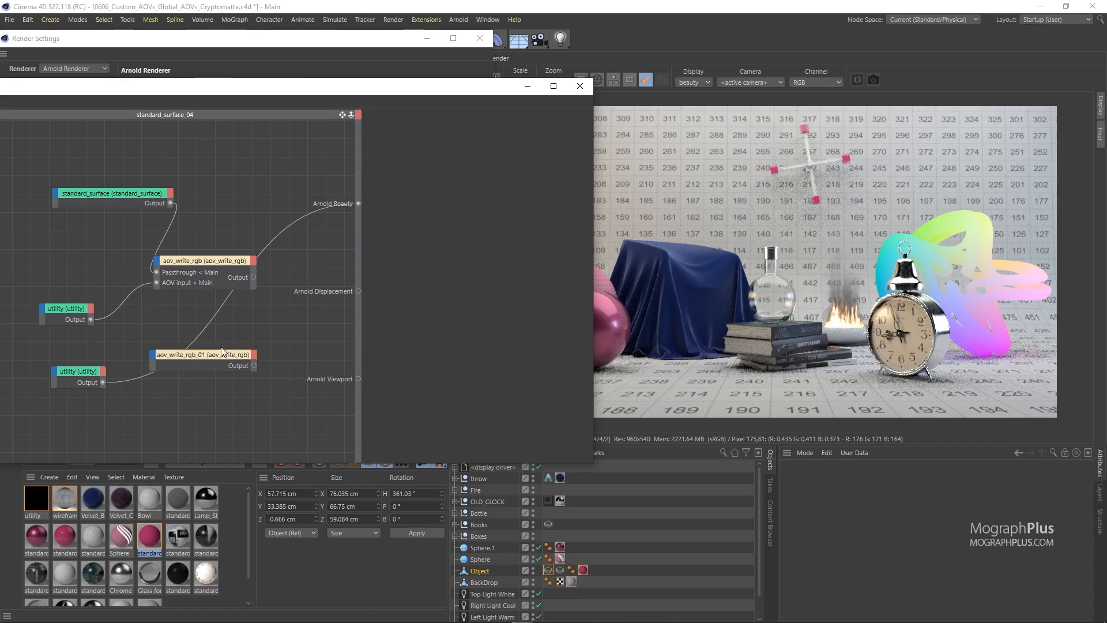
# Make room for the second aov_write_rgb node and connect the first one's output to its Passthrough input
pyautogui.moveTo(207, 359); pyautogui.dragTo(243, 368)
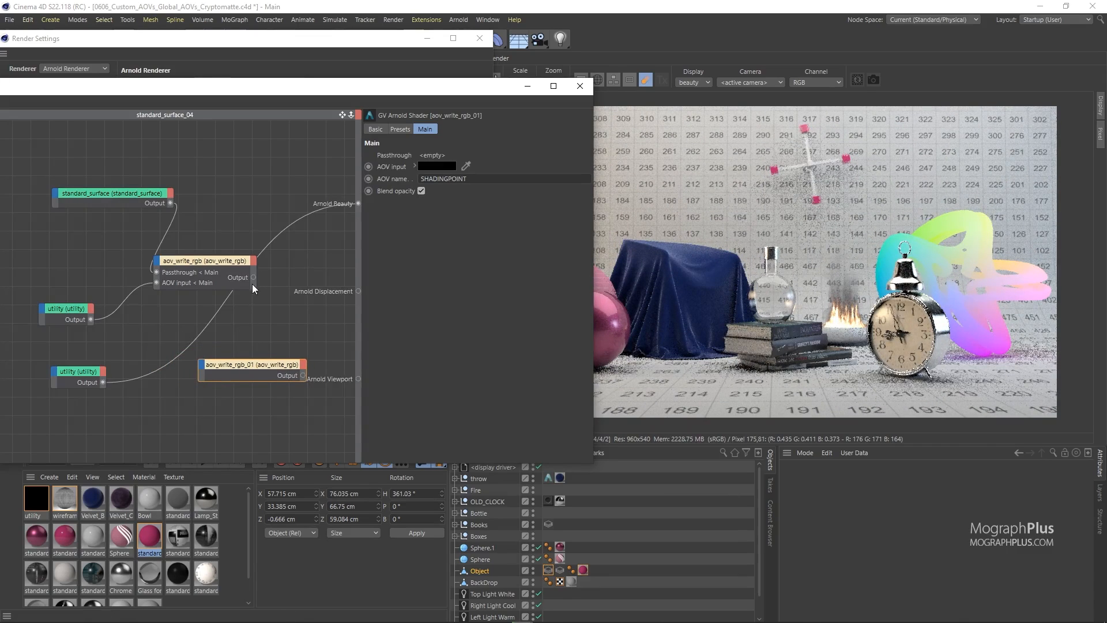
pyautogui.moveTo(253, 278); pyautogui.dragTo(264, 370)
pyautogui.click(249, 374)
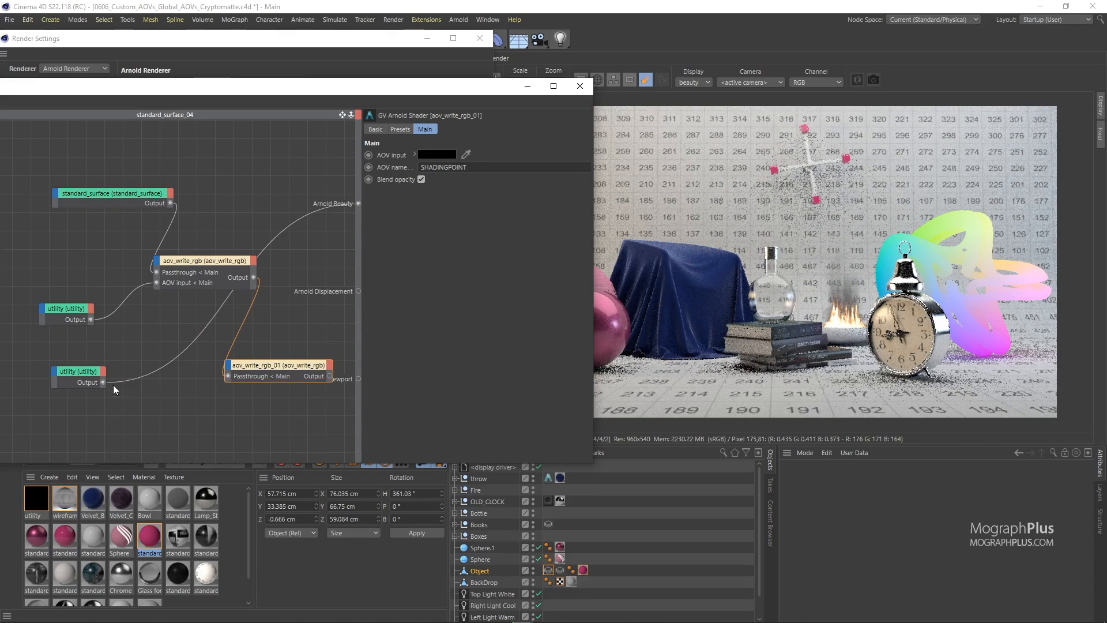
# Connect the duplicated utility's output to the second aov_write_rgb's AOV input and set that aov_write_rgb node as the beauty shader
pyautogui.moveTo(104, 382); pyautogui.dragTo(231, 371)
pyautogui.click(269, 373)
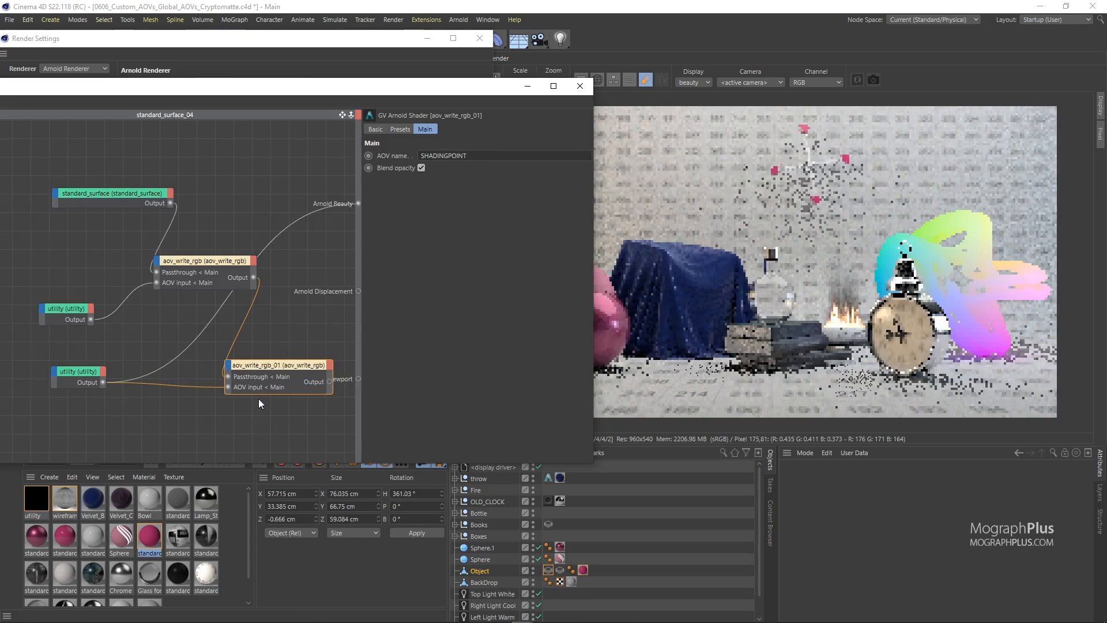
pyautogui.hotkey('alt', 'w')
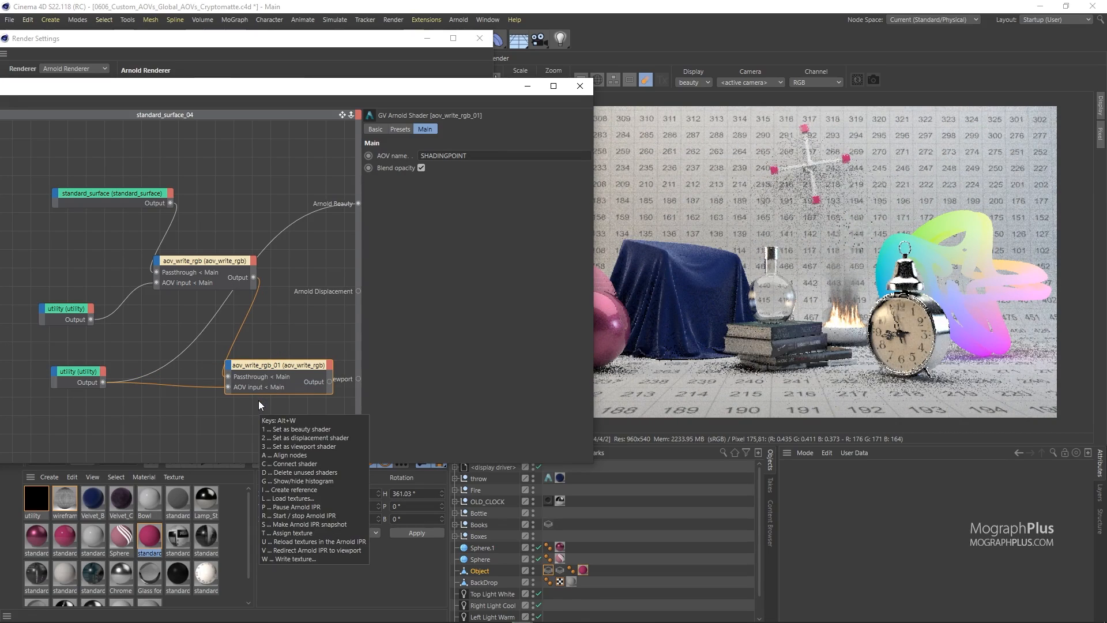
pyautogui.press('1')
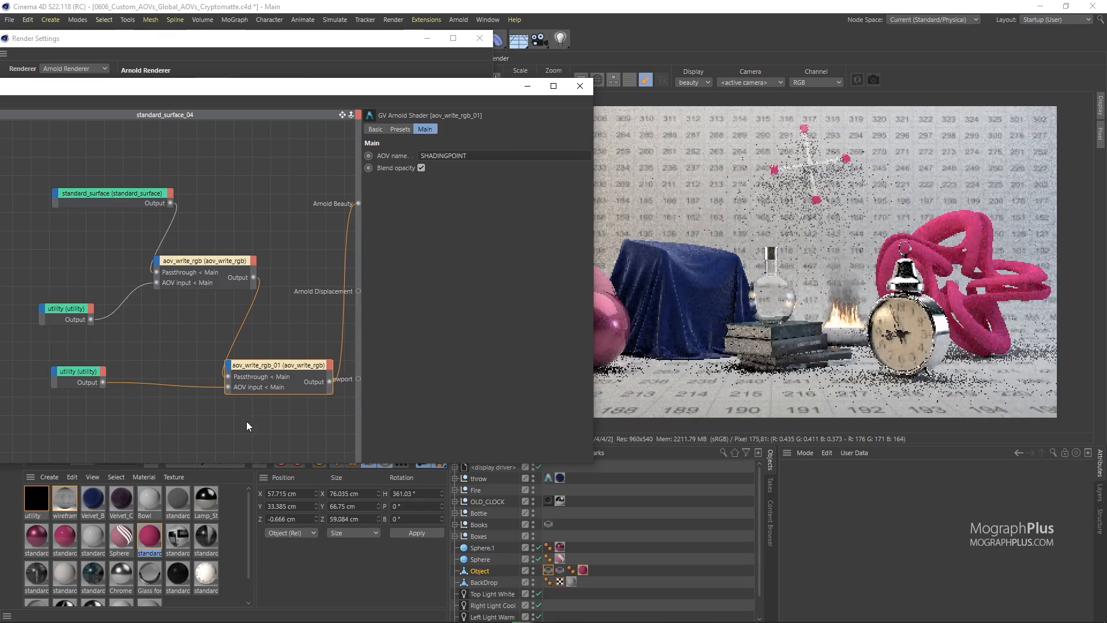
# Refresh the active AOVs list in the Render Settings and select the SHADINGPOINT entry
pyautogui.moveTo(395, 99); pyautogui.dragTo(261, 337)
pyautogui.click(189, 82)
pyautogui.click(212, 83)
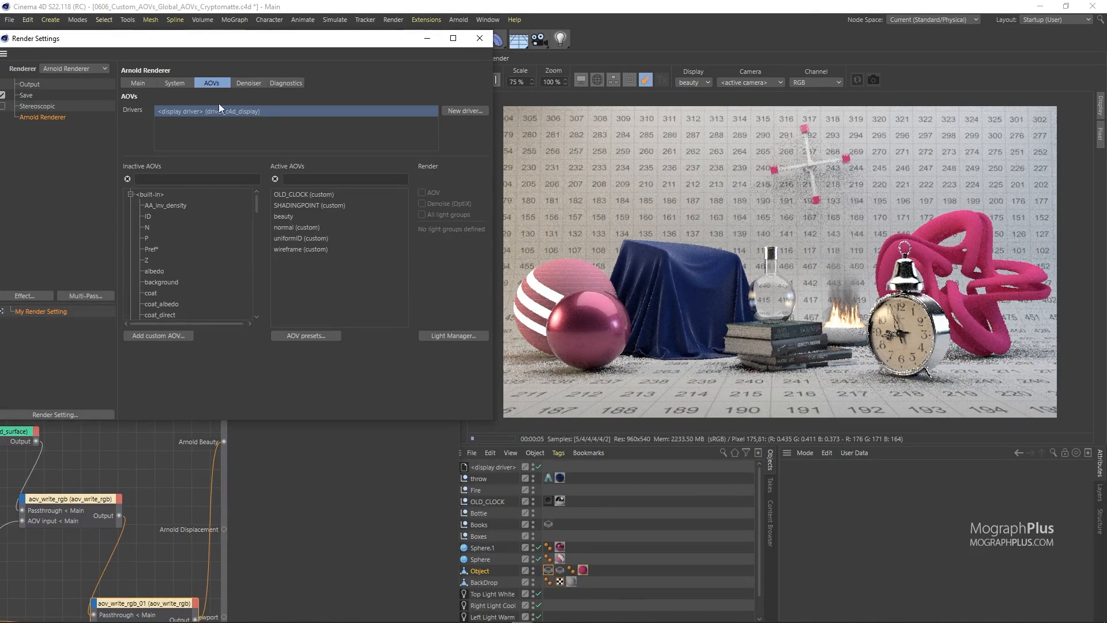
pyautogui.click(302, 205)
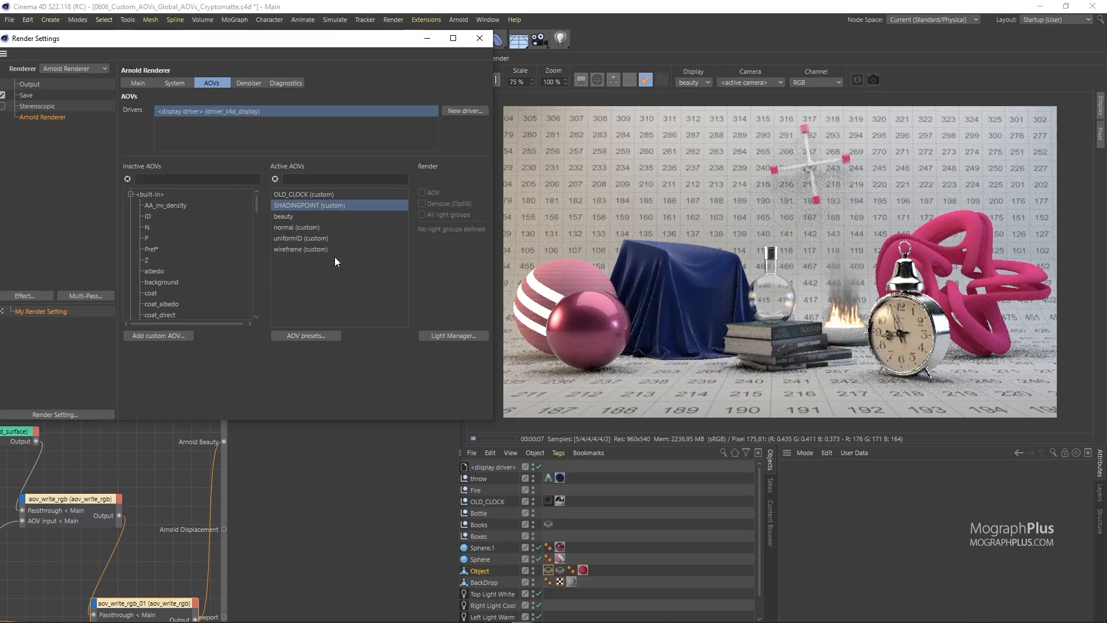
# Display the uniformID and SHADINGPOINT AOVs one after the other in the render view, and return to beauty
pyautogui.click(697, 81)
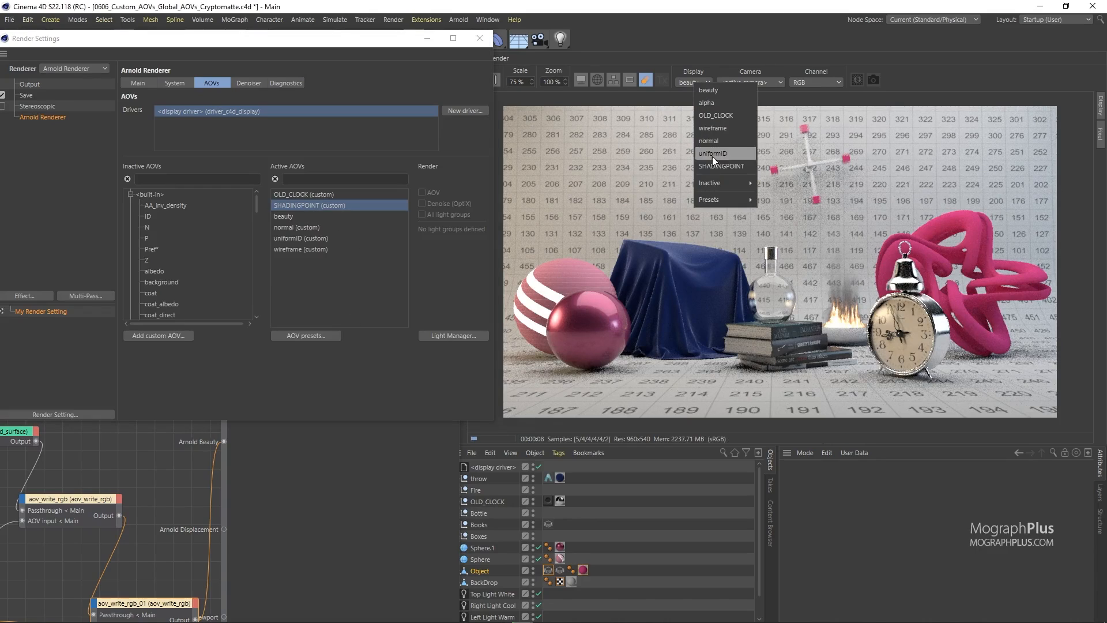
pyautogui.click(716, 154)
pyautogui.click(697, 84)
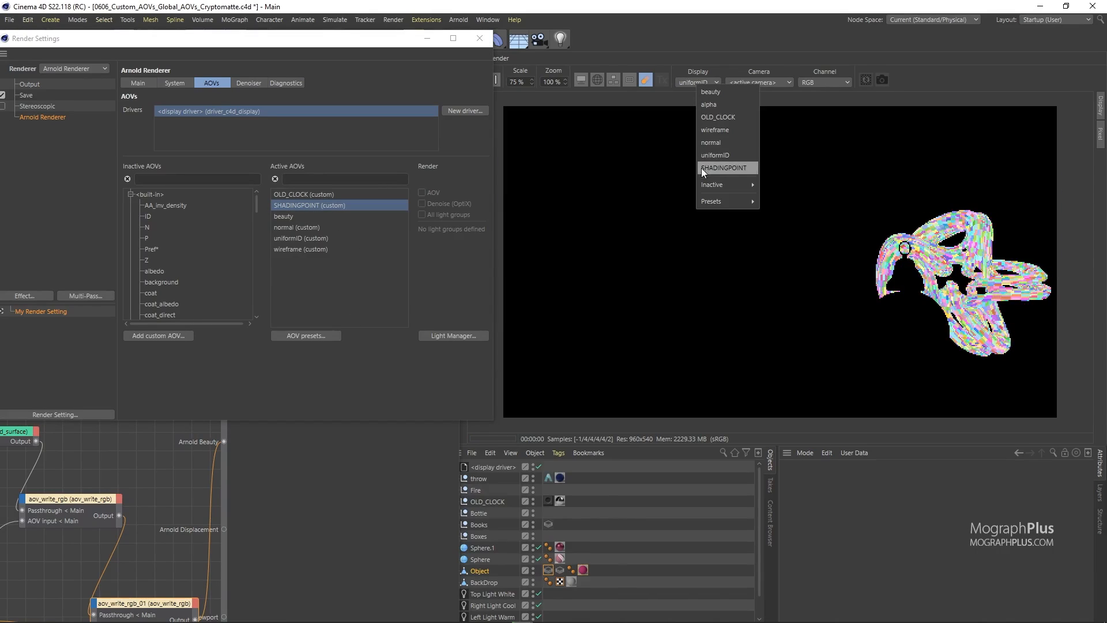
pyautogui.click(702, 167)
pyautogui.click(696, 82)
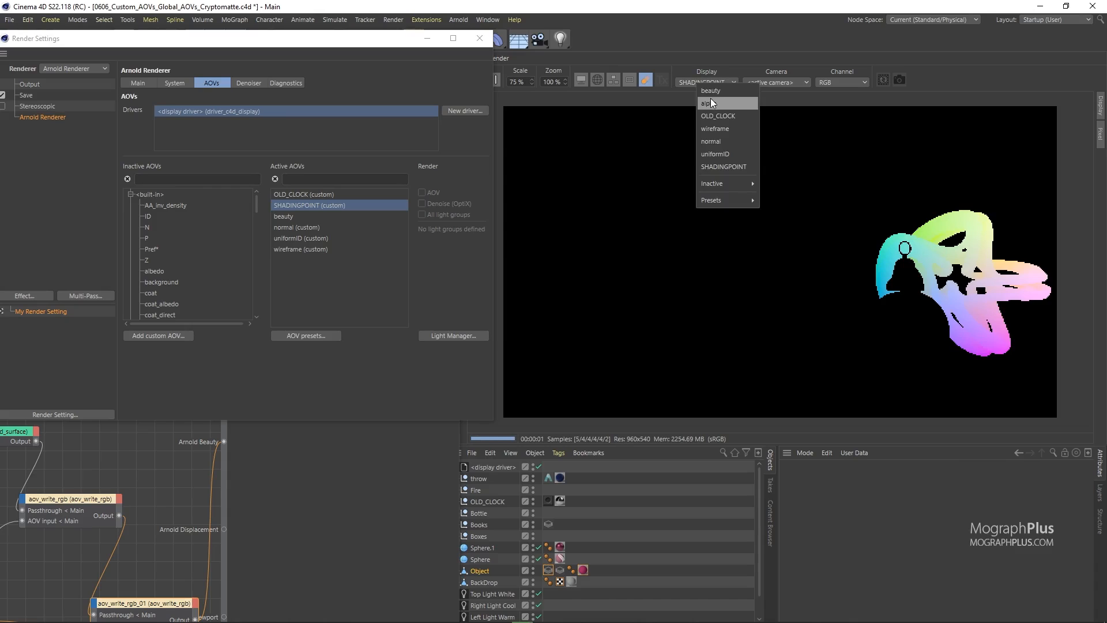
pyautogui.click(710, 92)
# Bring the whole shader network back into view and move the second aov_write_rgb node closer to the first one
pyautogui.click(365, 454)
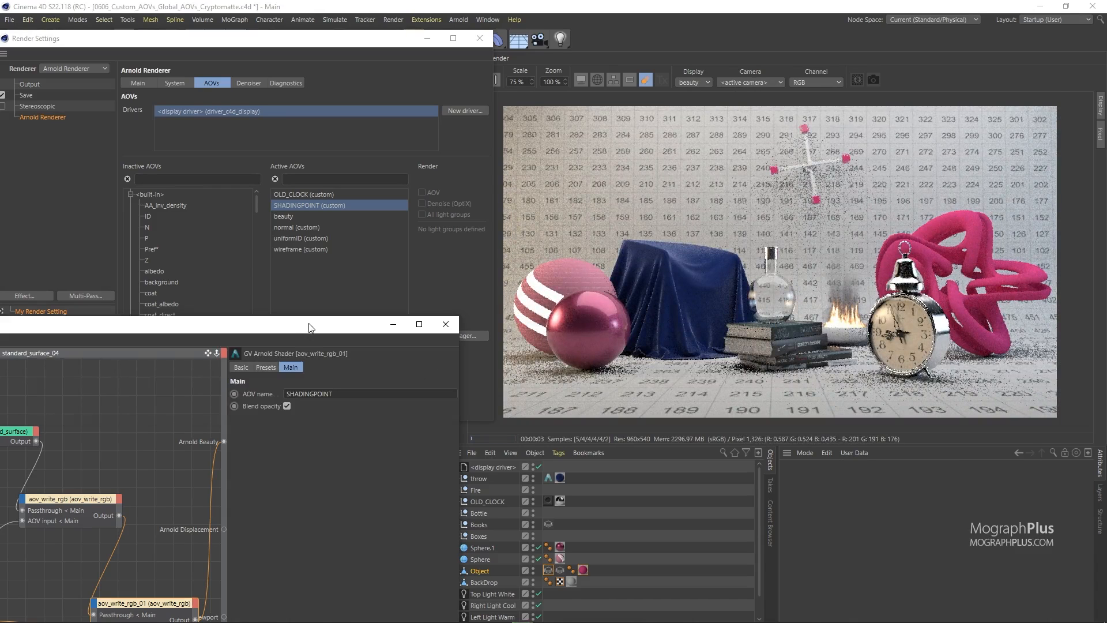
pyautogui.moveTo(302, 327); pyautogui.dragTo(510, 92)
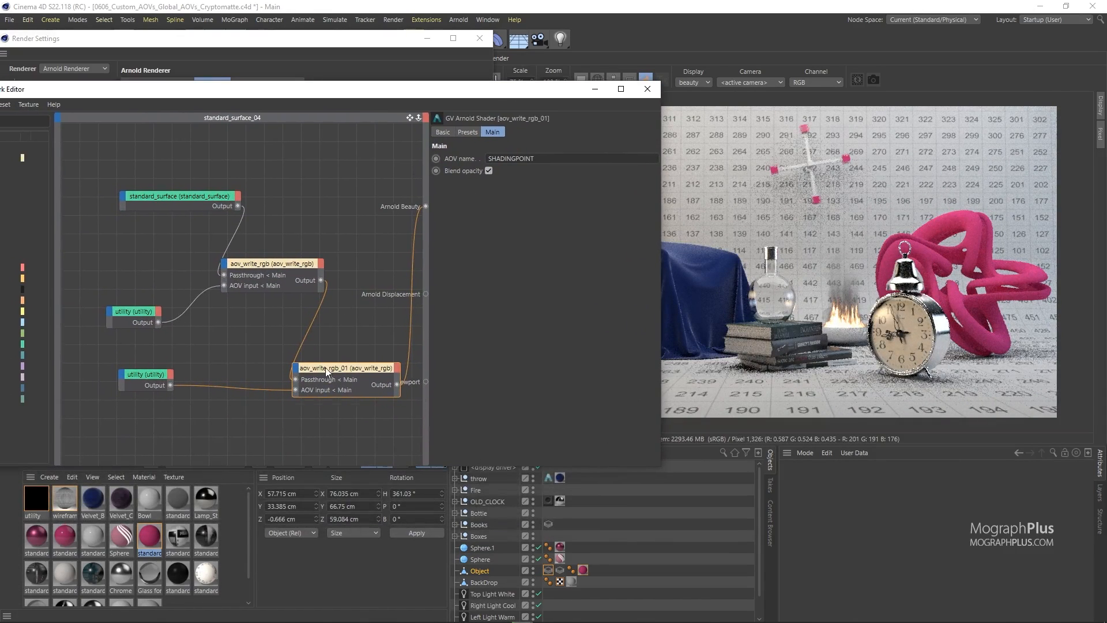
pyautogui.moveTo(329, 372); pyautogui.dragTo(313, 354)
pyautogui.moveTo(128, 171); pyautogui.dragTo(221, 312)
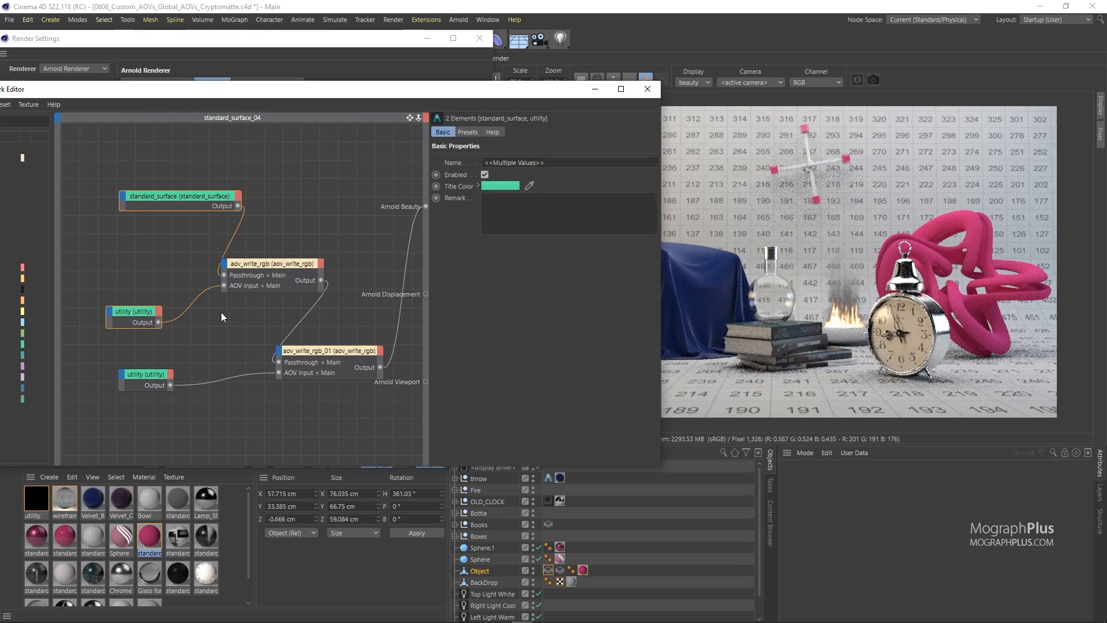
pyautogui.click(265, 438)
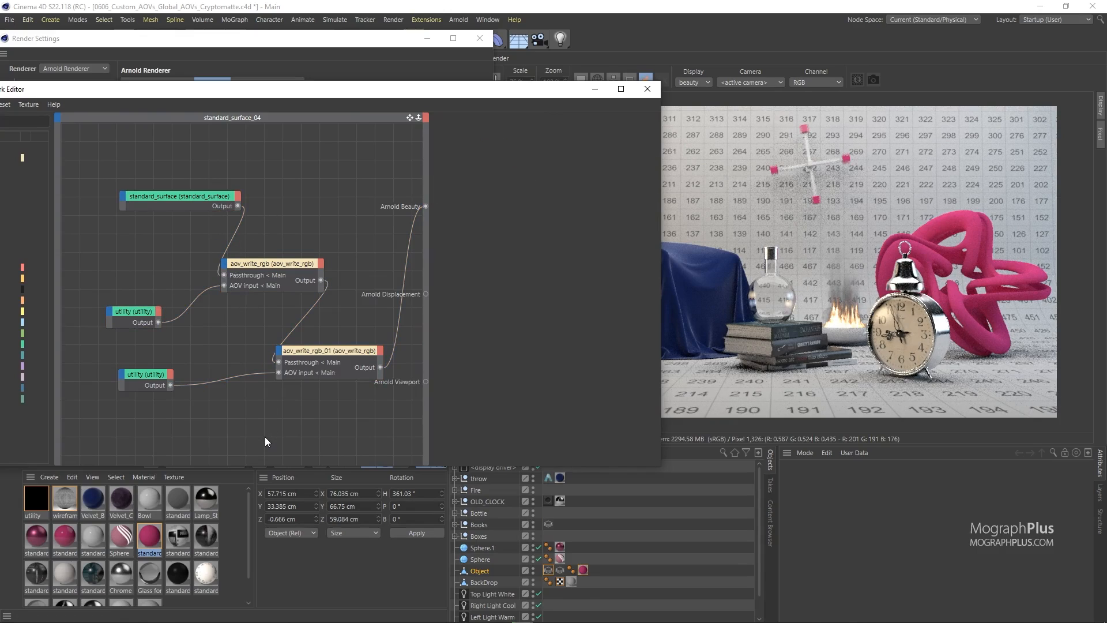
# Add a passthrough node to the network below the second aov_write_rgb node
pyautogui.doubleClick(266, 441)
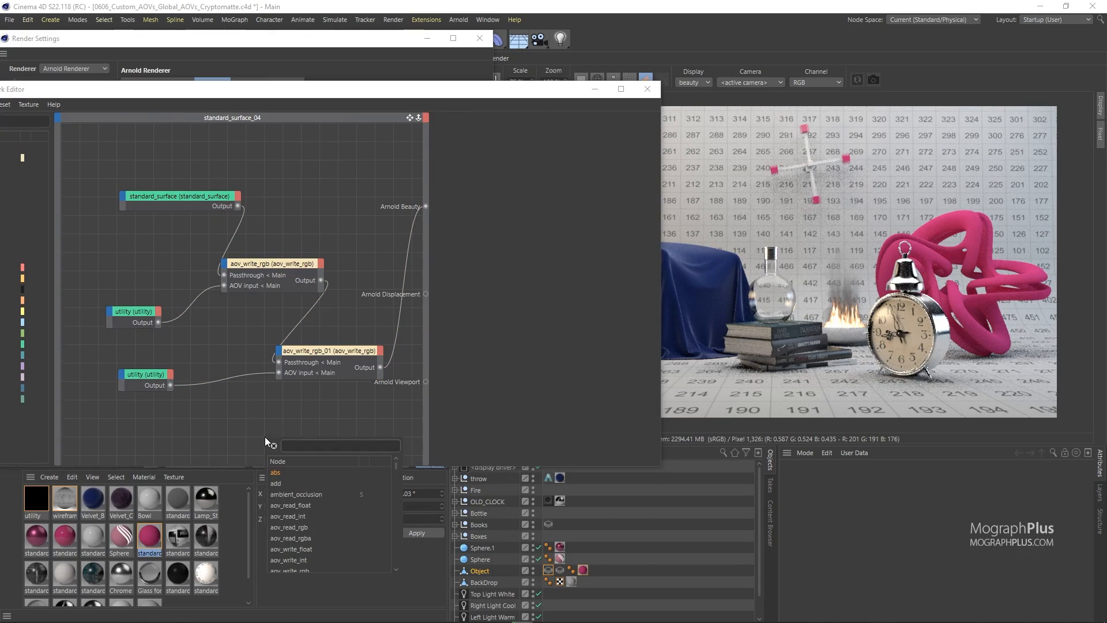
pyautogui.write('pass')
pyautogui.press('Return')
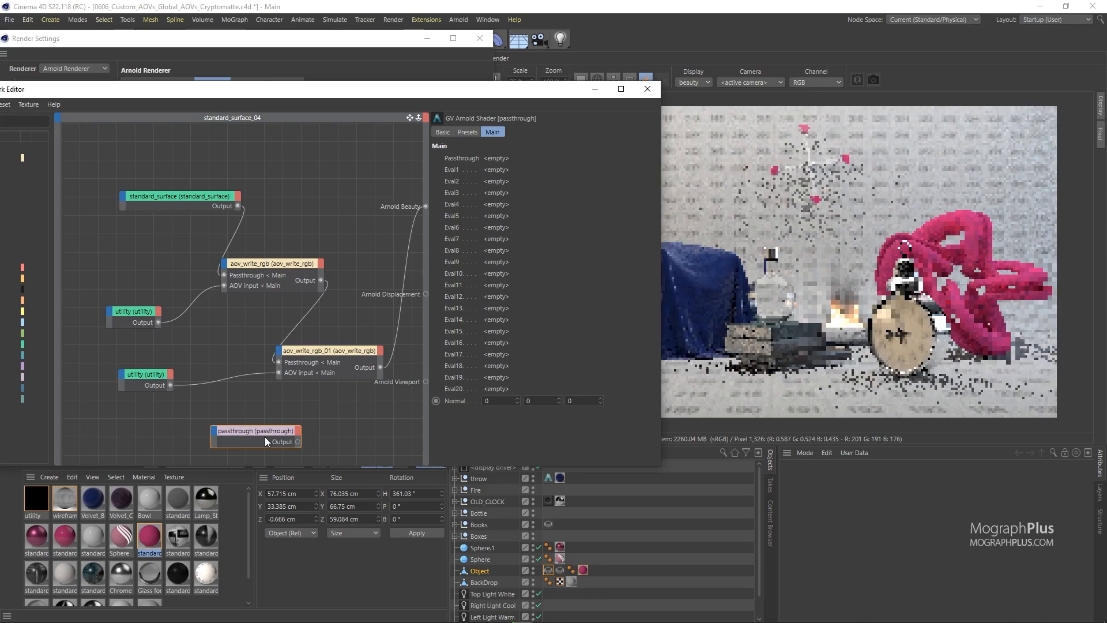
pyautogui.scroll(-1, 238, 354)
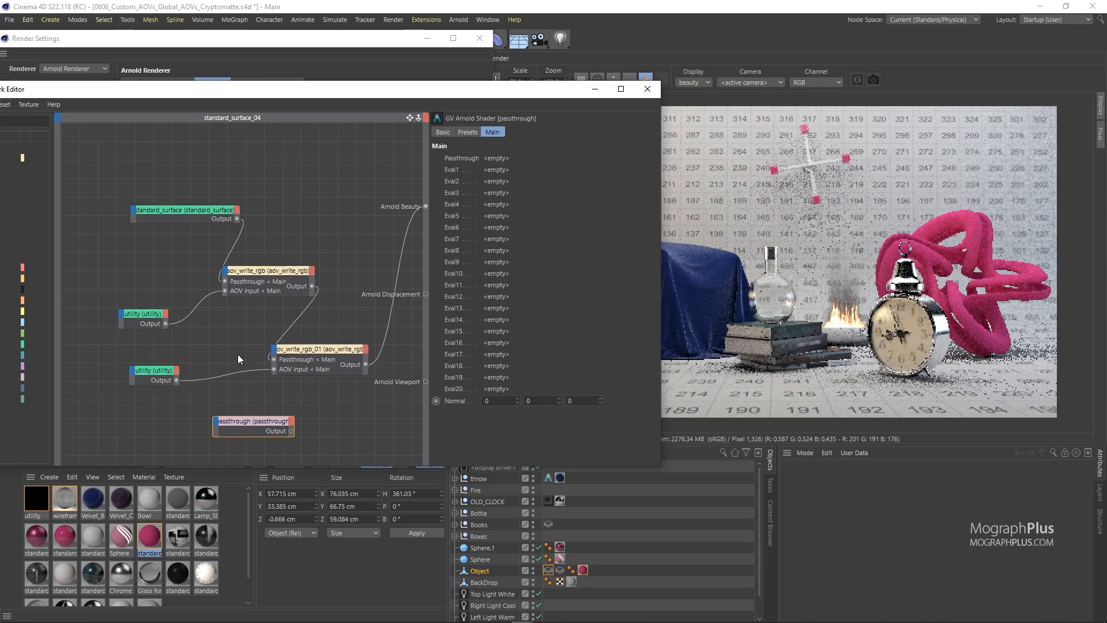
pyautogui.scroll(-1, 238, 355)
pyautogui.keyDown('alt'); pyautogui.moveTo(255, 432); pyautogui.dragTo(229, 379, button='middle'); pyautogui.keyUp('alt')
pyautogui.scroll(2, 223, 352)
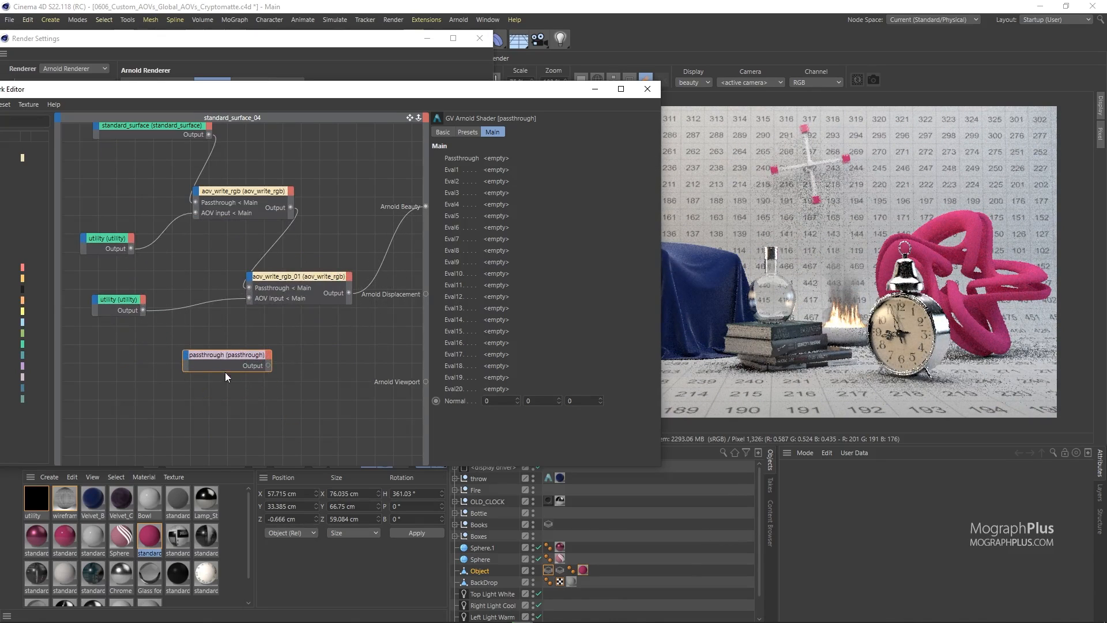
# Move the passthrough node up beside the standard_surface node and widen the node area of the shader network
pyautogui.moveTo(223, 356); pyautogui.dragTo(294, 382)
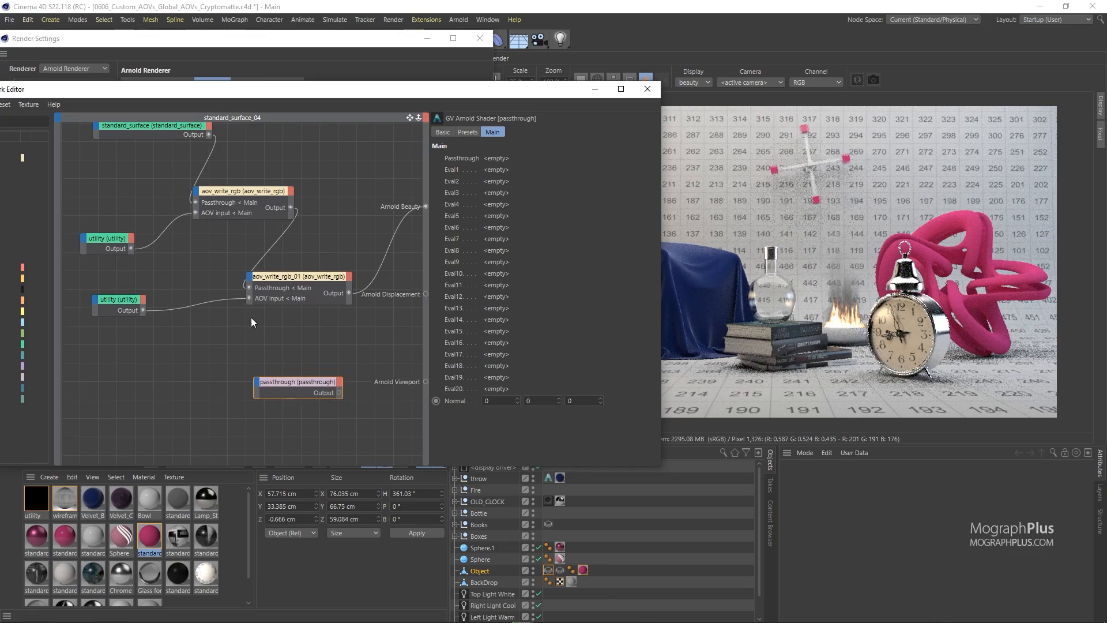
pyautogui.keyDown('alt'); pyautogui.moveTo(250, 320); pyautogui.dragTo(246, 356, button='middle'); pyautogui.keyUp('alt')
pyautogui.moveTo(289, 418); pyautogui.dragTo(323, 182)
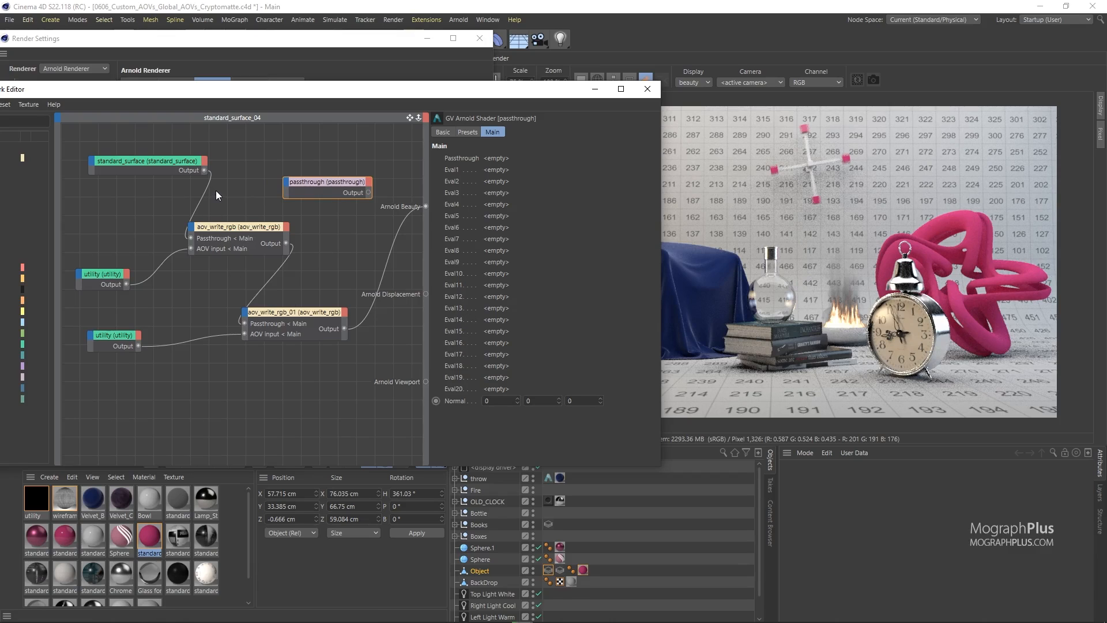
pyautogui.moveTo(427, 94); pyautogui.dragTo(400, 109)
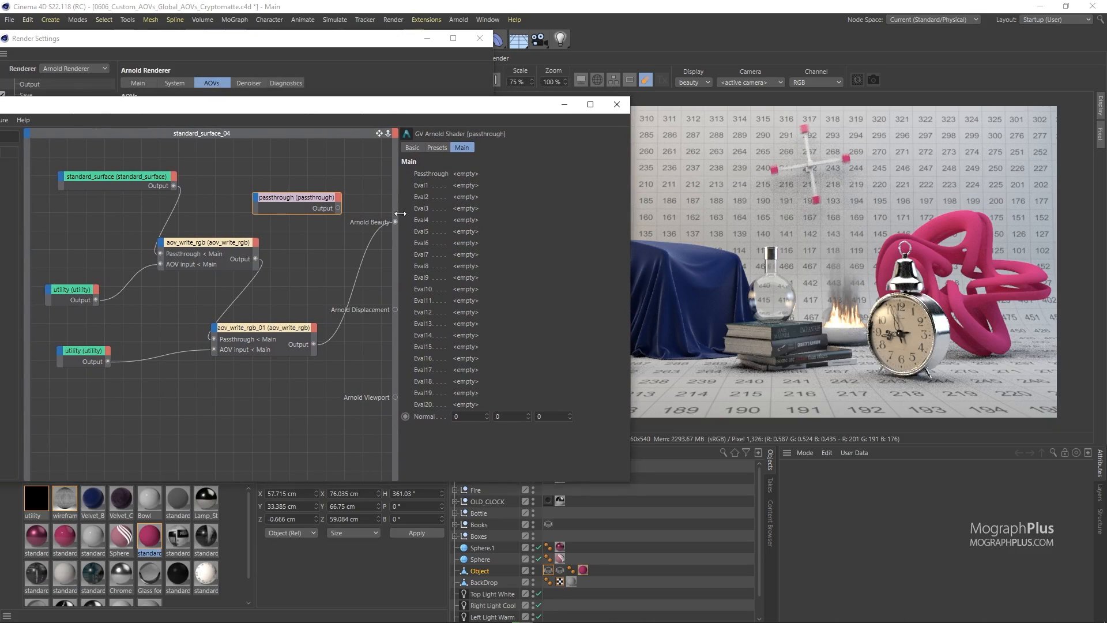
pyautogui.moveTo(400, 213); pyautogui.dragTo(450, 223)
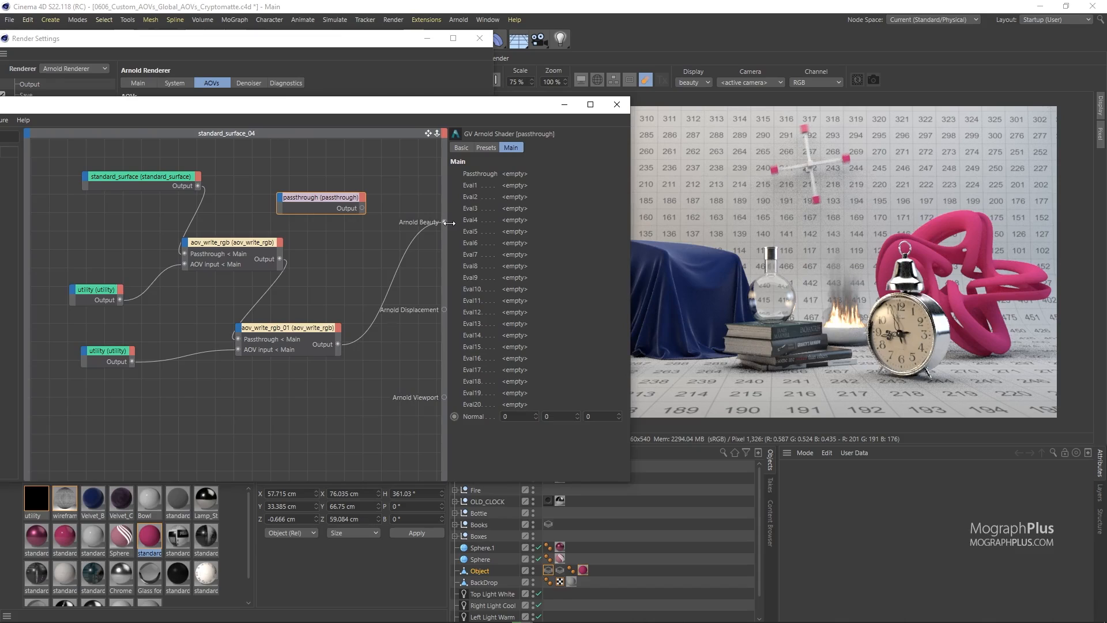
pyautogui.moveTo(144, 175); pyautogui.dragTo(137, 175)
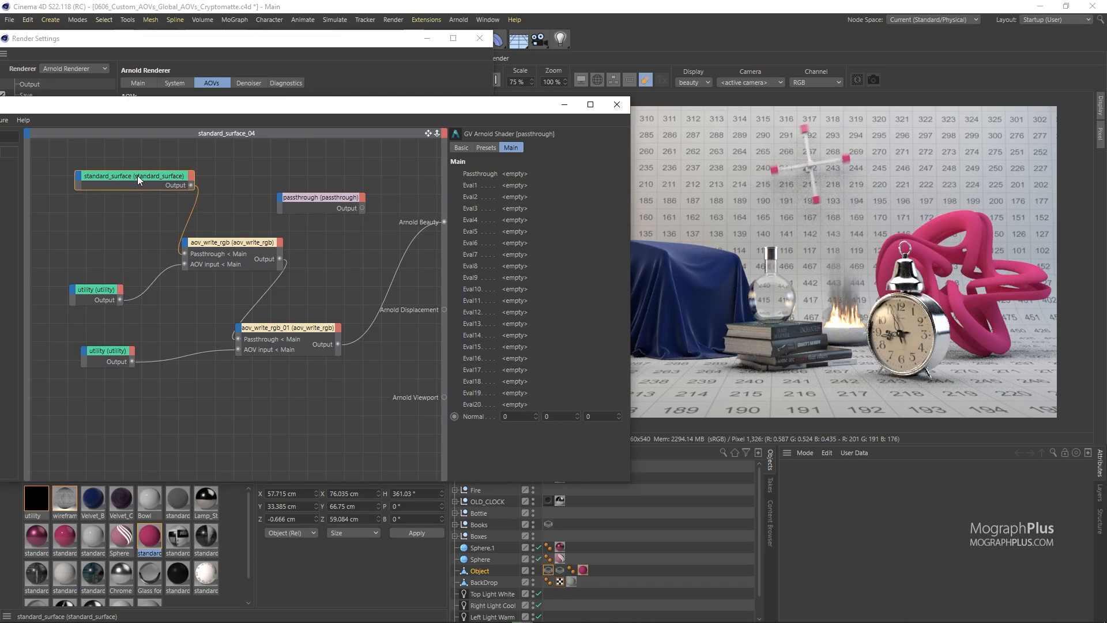
# Set the passthrough node as the beauty shader and connect the standard_surface output to its Passthrough input
pyautogui.click(320, 199)
pyautogui.hotkey('alt', 'w')
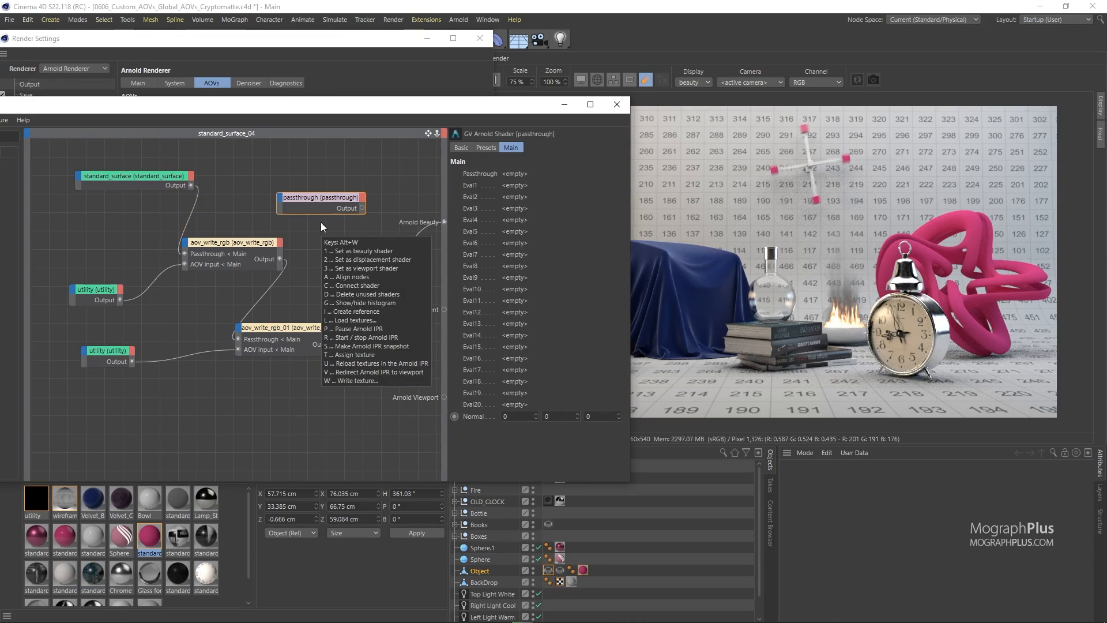
pyautogui.press('1')
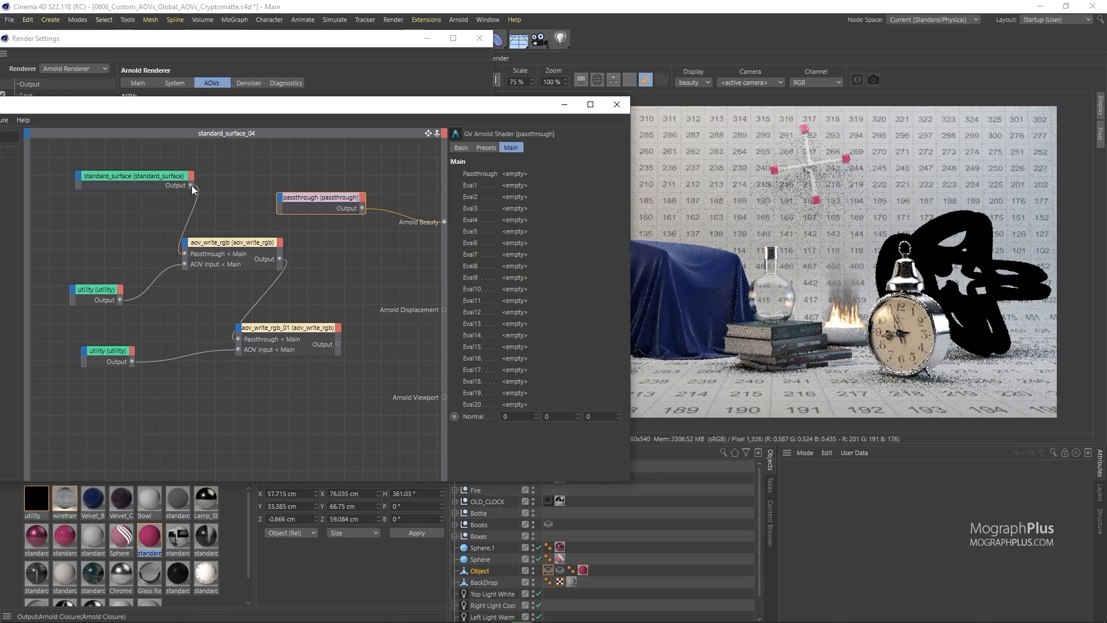
pyautogui.moveTo(191, 185); pyautogui.dragTo(290, 208)
pyautogui.click(326, 204)
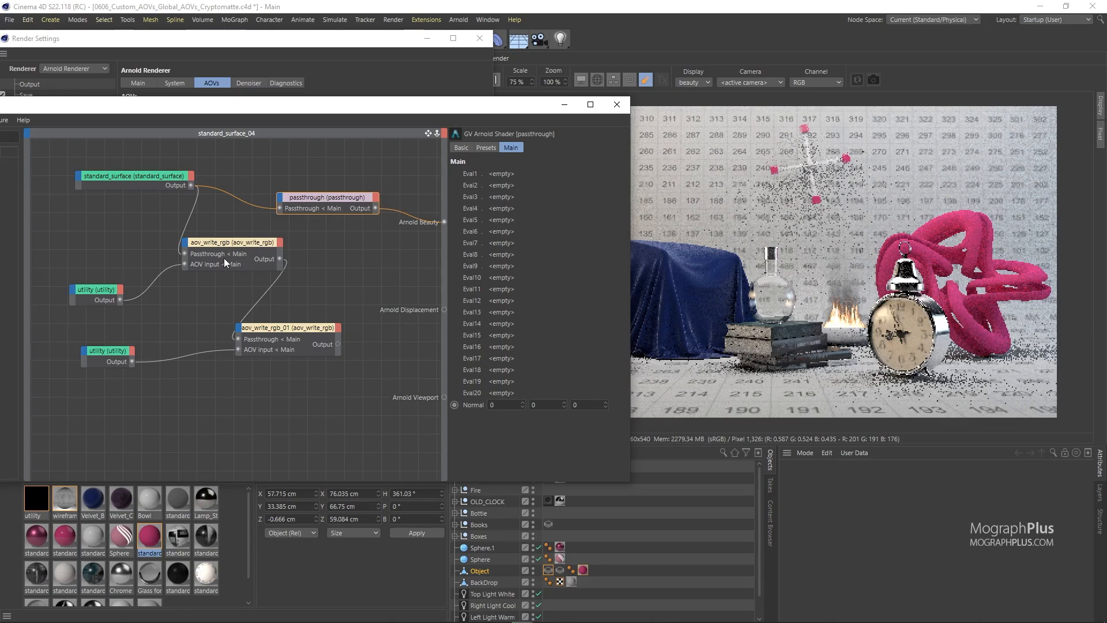
# Disconnect the Passthrough inputs of both aov_write_rgb nodes and move the second one closer to its utility node
pyautogui.click(189, 215)
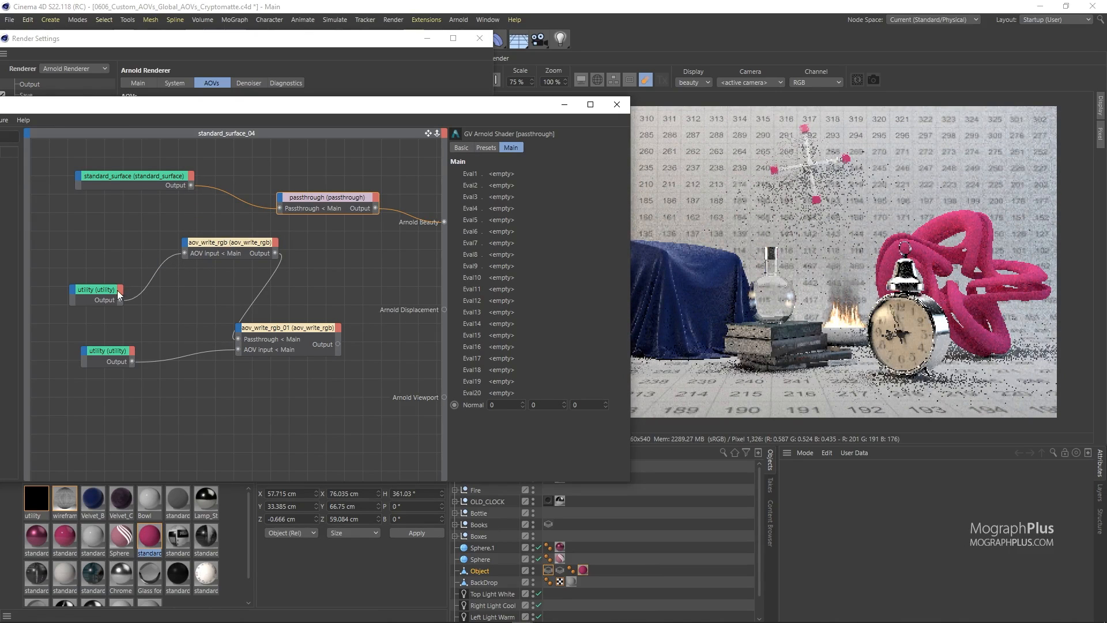
pyautogui.click(261, 292)
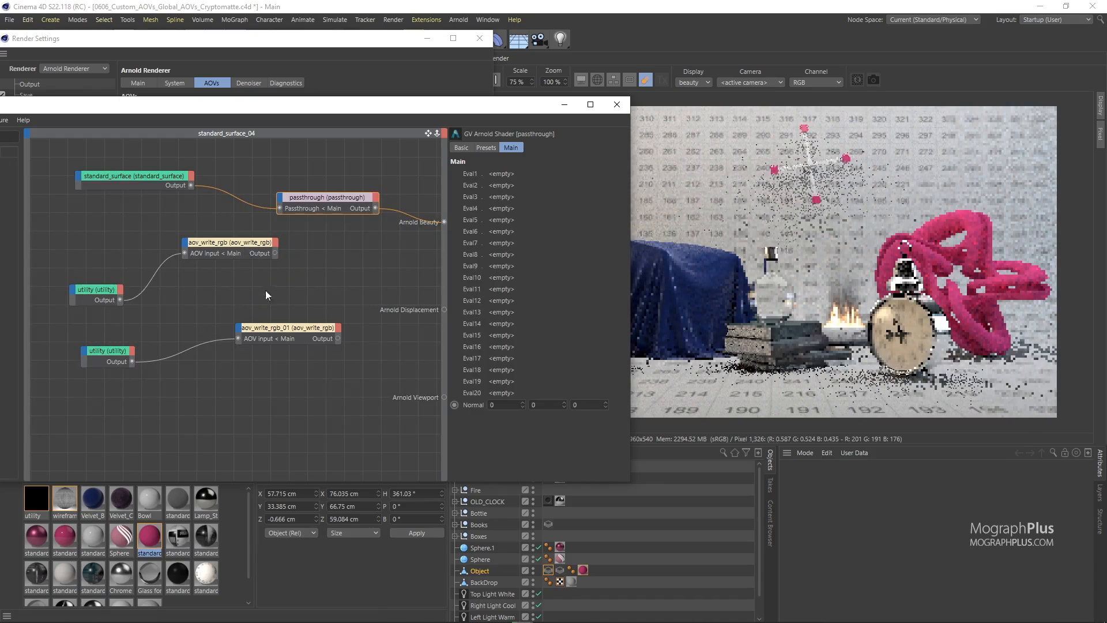
pyautogui.click(303, 335)
pyautogui.moveTo(303, 336); pyautogui.dragTo(251, 357)
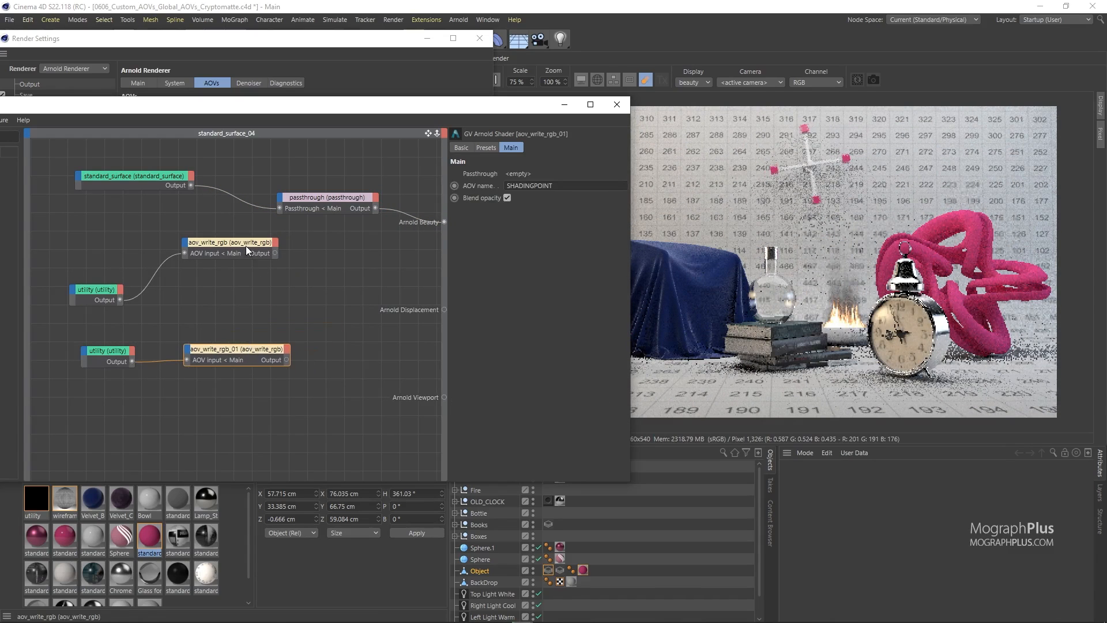
# Connect the two aov_write_rgb nodes to the passthrough node's Eval1 and Eval2 inputs and tidy the node layout
pyautogui.moveTo(246, 246); pyautogui.dragTo(320, 222)
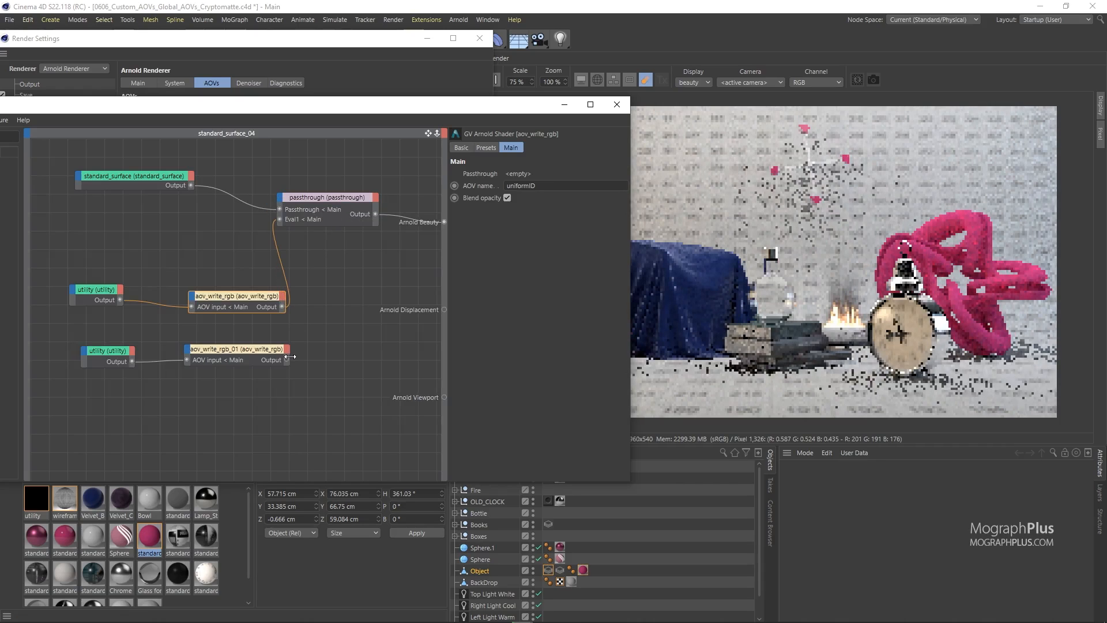
pyautogui.moveTo(285, 361); pyautogui.dragTo(329, 218)
pyautogui.moveTo(234, 277); pyautogui.dragTo(91, 321)
pyautogui.moveTo(309, 199); pyautogui.dragTo(355, 249)
pyautogui.click(332, 207)
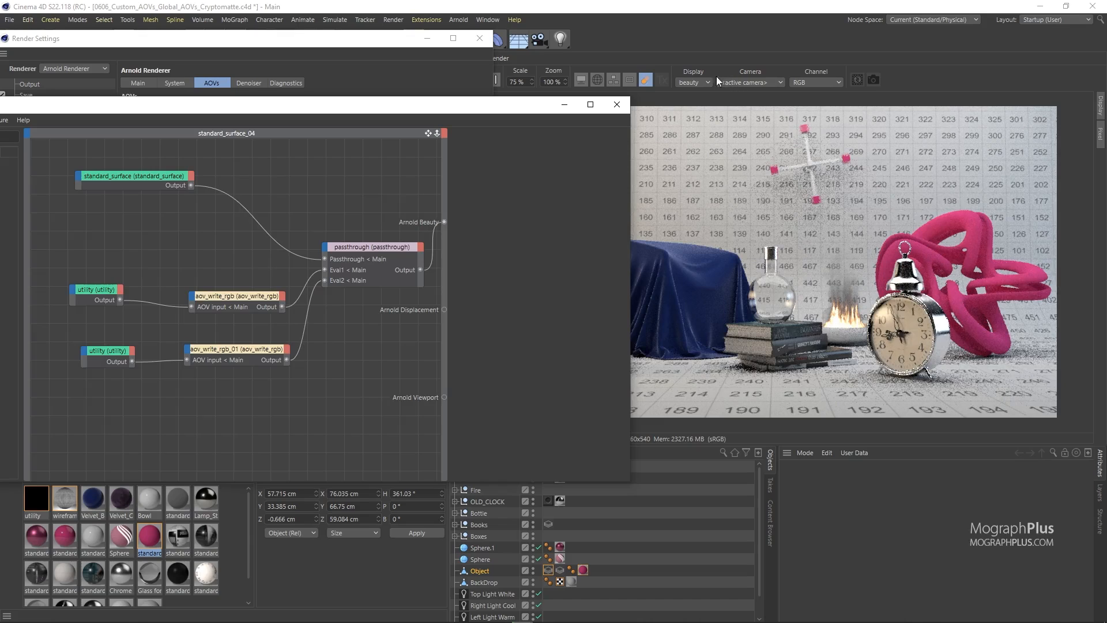
# Check the uniformID and SHADINGPOINT AOVs in the render view with the passthrough setup, and return to beauty
pyautogui.click(695, 82)
pyautogui.click(728, 149)
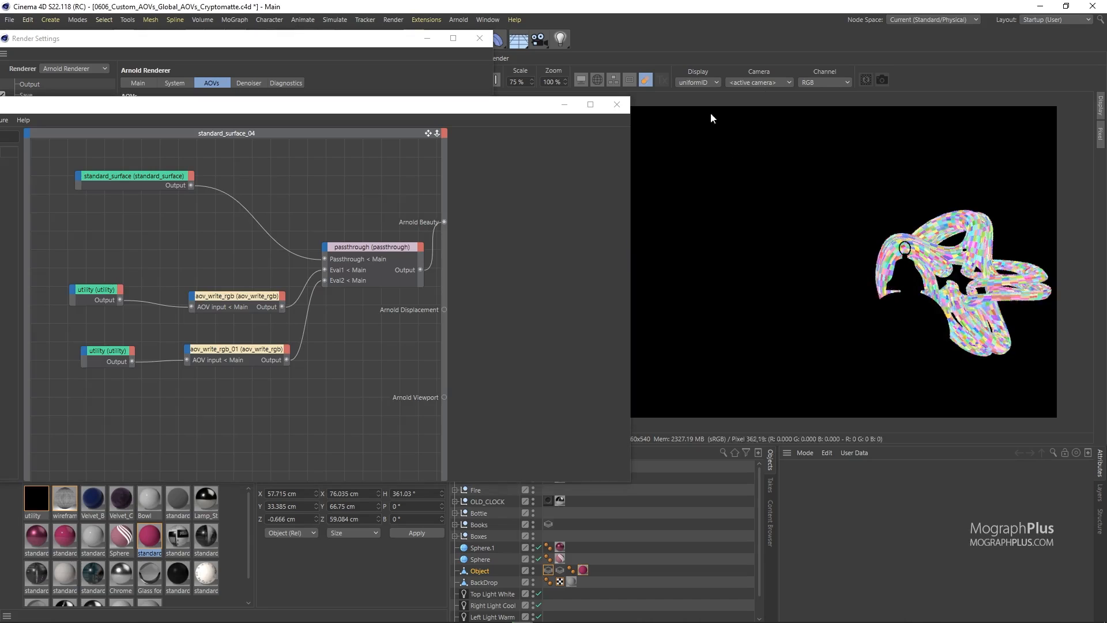
pyautogui.click(698, 82)
pyautogui.click(729, 168)
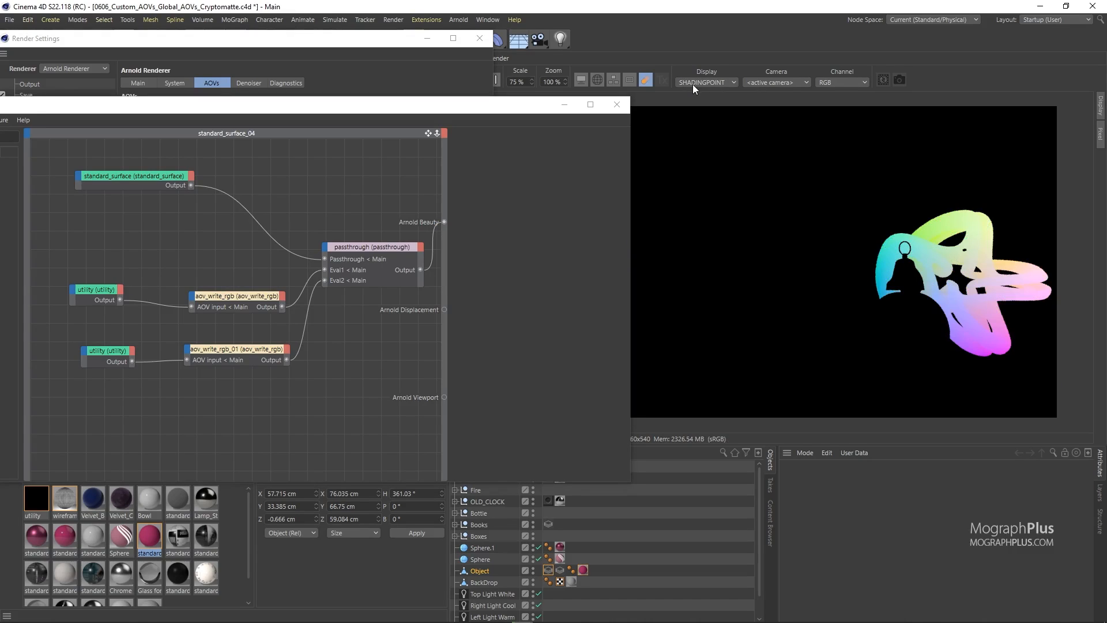
pyautogui.click(694, 84)
pyautogui.click(707, 92)
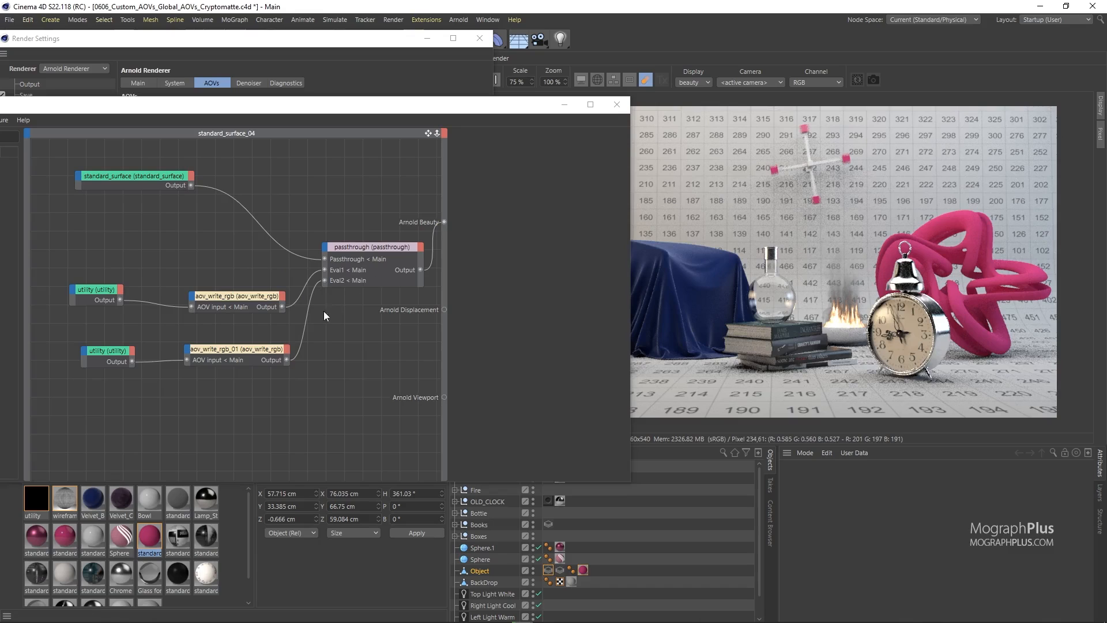
# Inspect the settings of both aov_write_rgb nodes and close the shader network editor
pyautogui.click(255, 307)
pyautogui.click(231, 342)
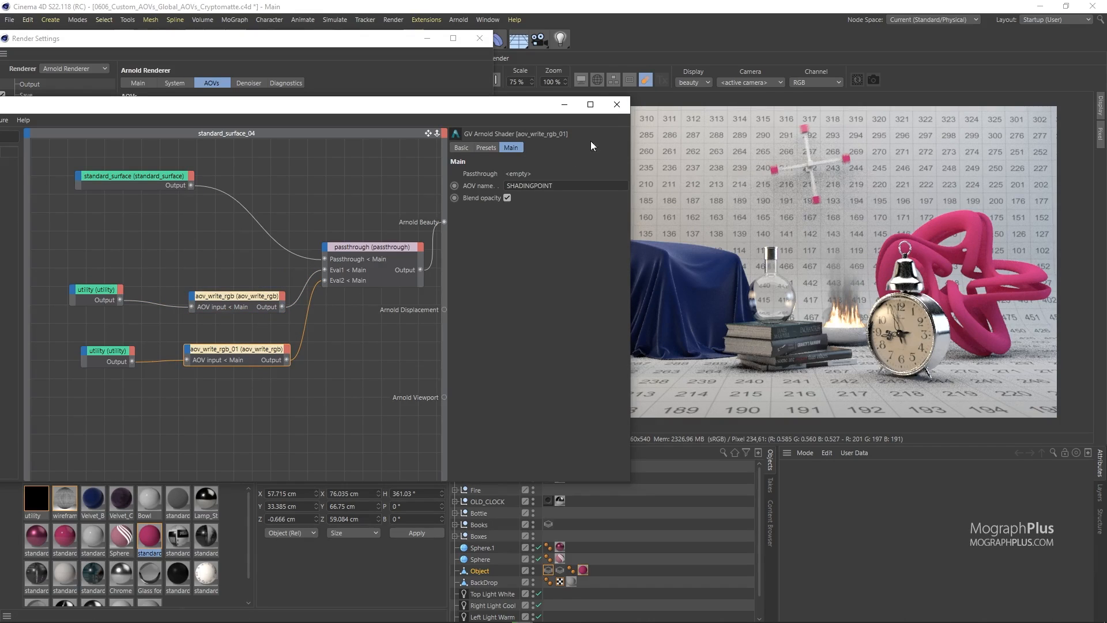
pyautogui.click(617, 104)
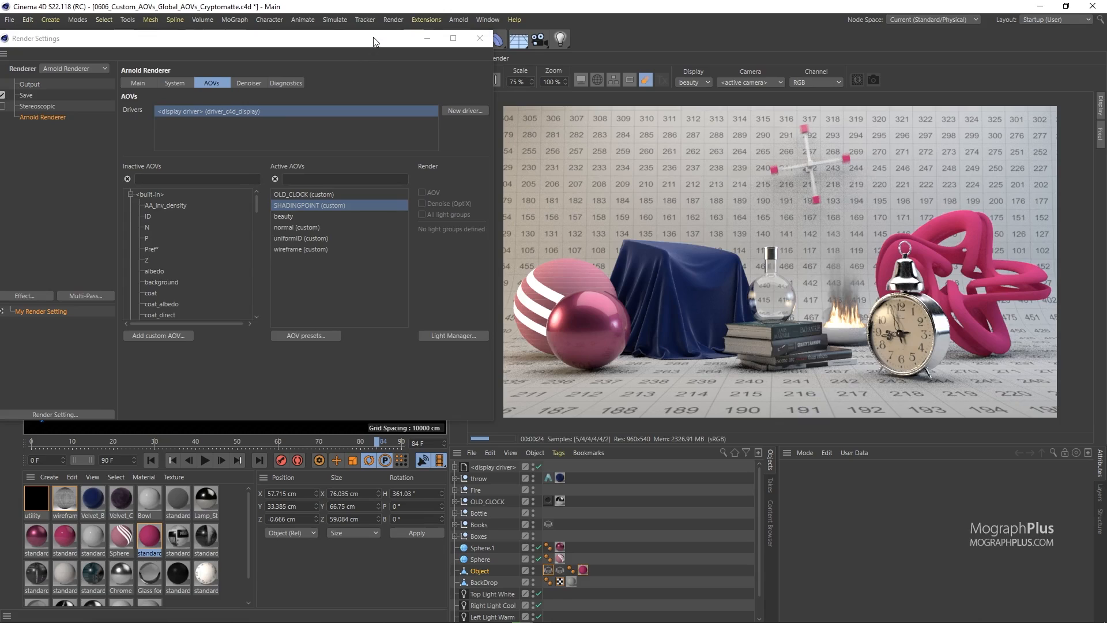
# Select OLD_CLOCK's Arnold Object Mask tag and expand the Advanced section with AOV shaders in the Arnold Renderer's main settings
pyautogui.moveTo(373, 42); pyautogui.dragTo(332, 43)
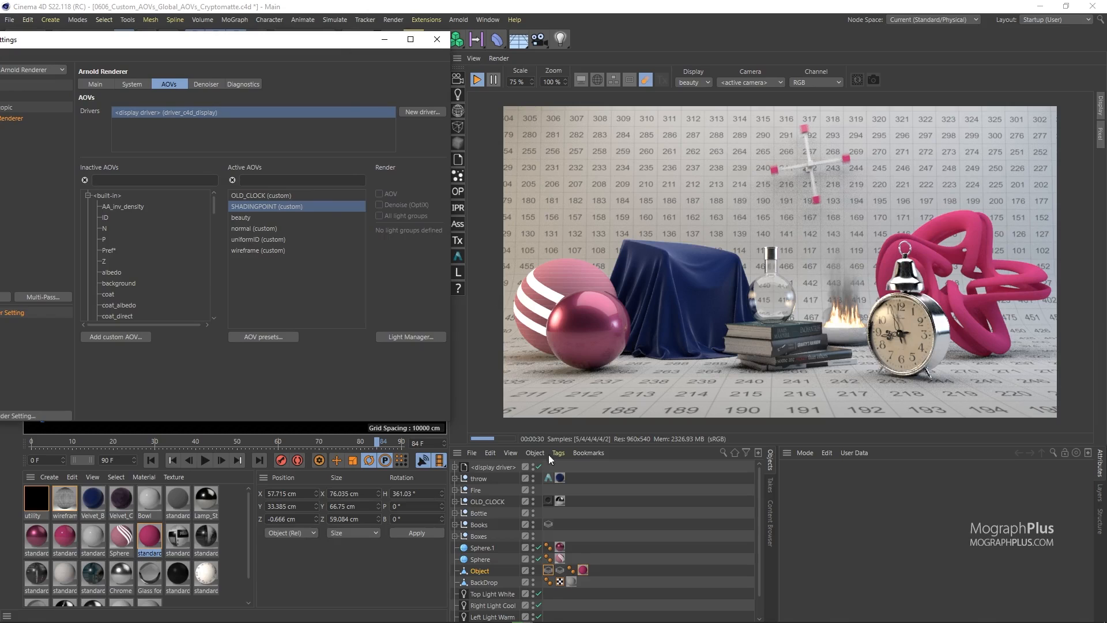
pyautogui.click(546, 498)
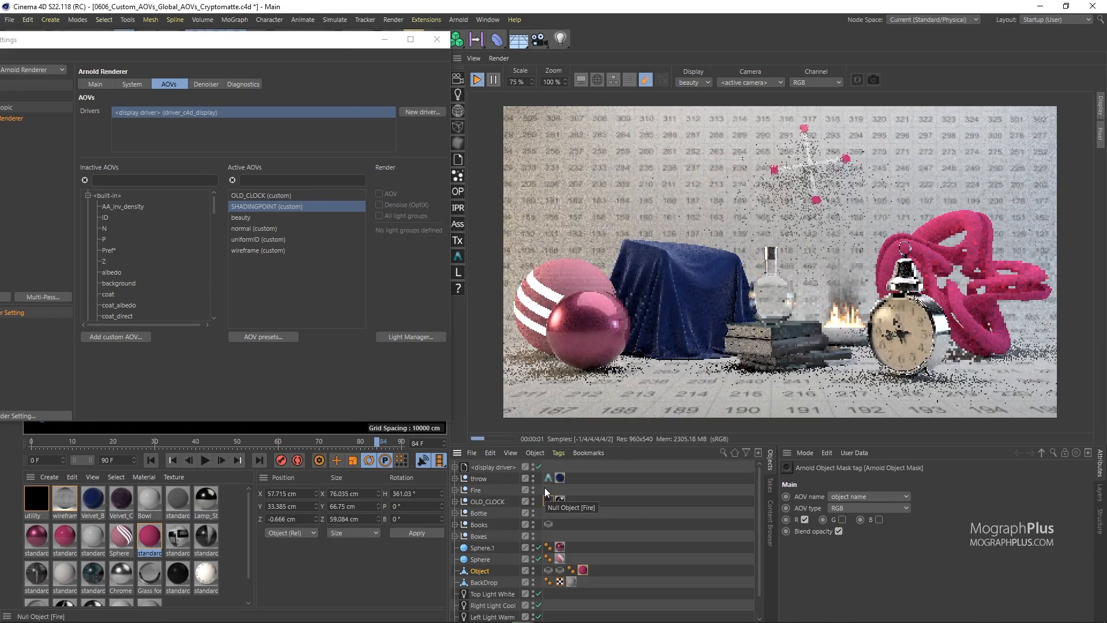
pyautogui.click(98, 84)
pyautogui.moveTo(165, 42); pyautogui.dragTo(208, 36)
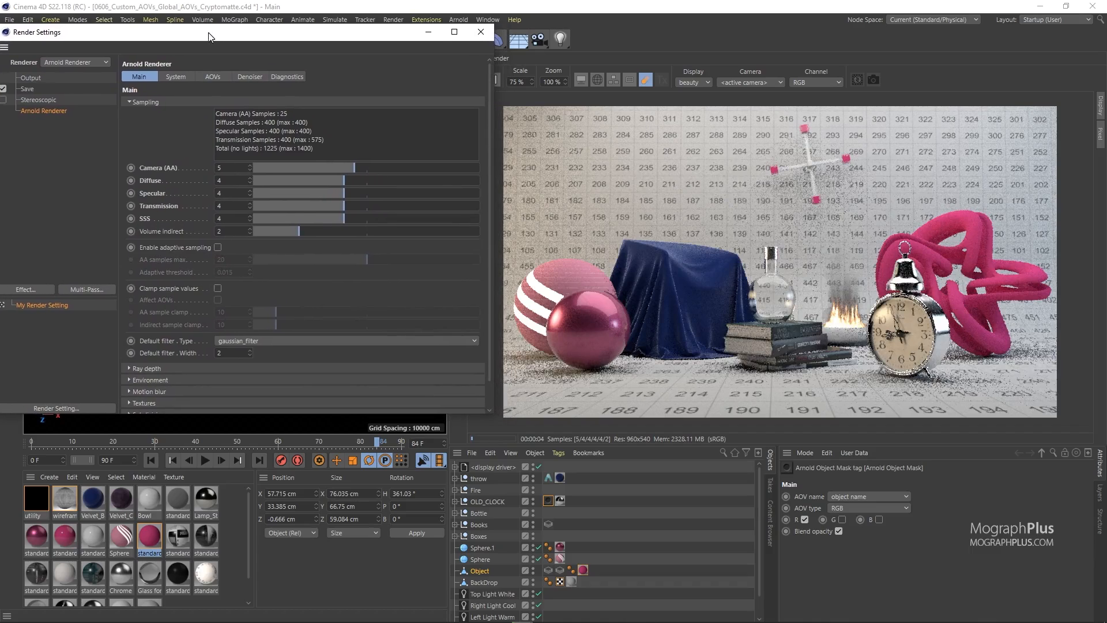
pyautogui.click(162, 101)
pyautogui.click(149, 182)
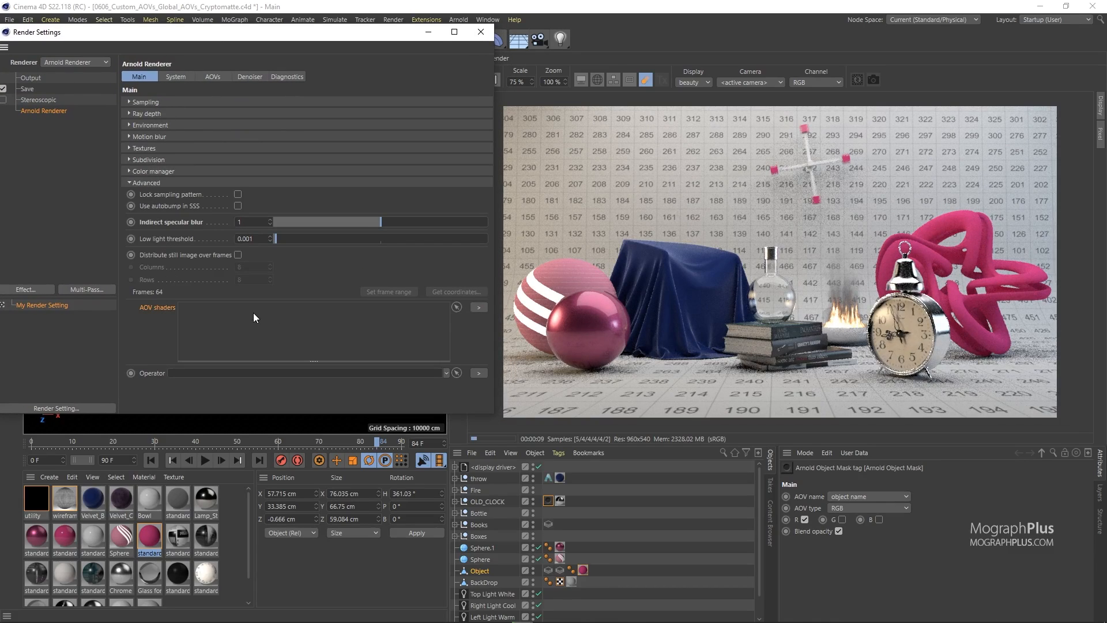
pyautogui.moveTo(341, 36); pyautogui.dragTo(309, 35)
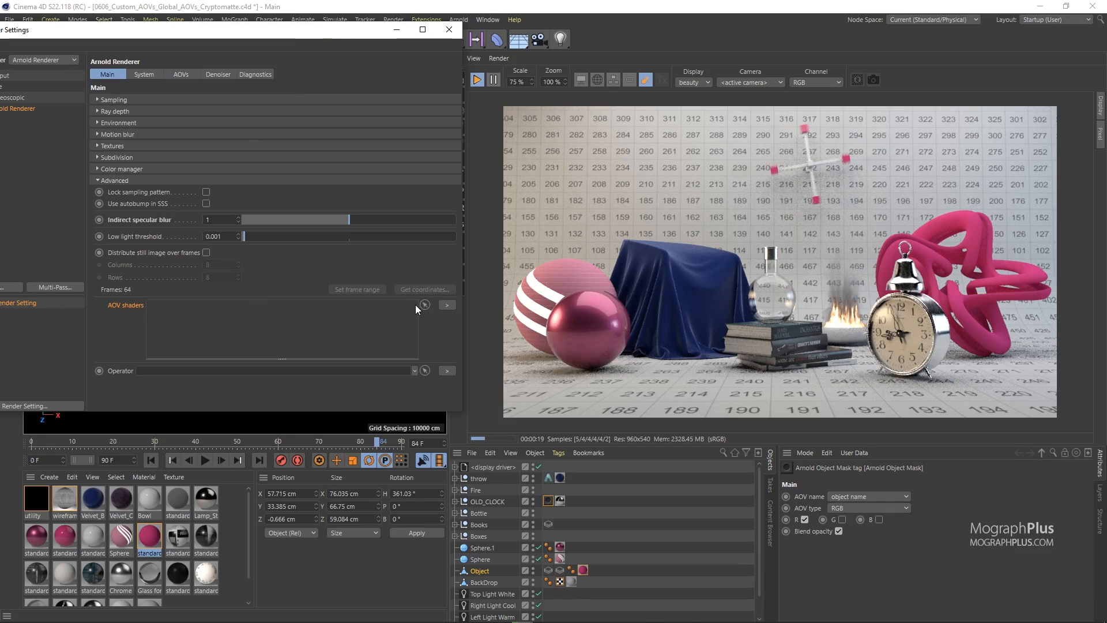
# Create a new Arnold Shader Network material and open its empty network for editing
pyautogui.click(48, 477)
pyautogui.click(191, 362)
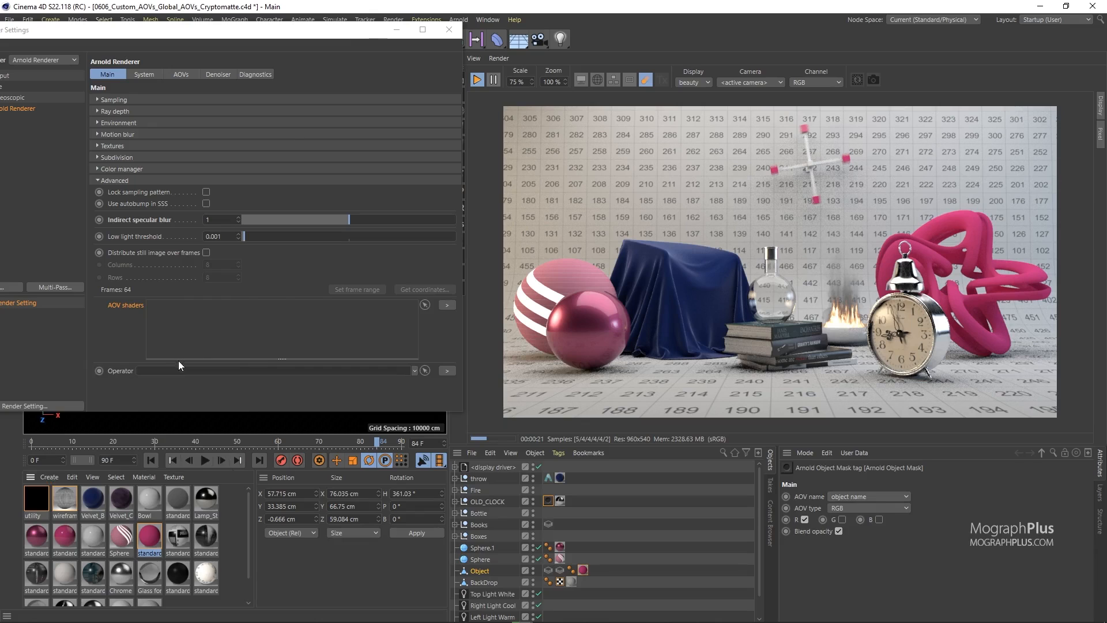
pyautogui.moveTo(415, 251); pyautogui.dragTo(253, 55)
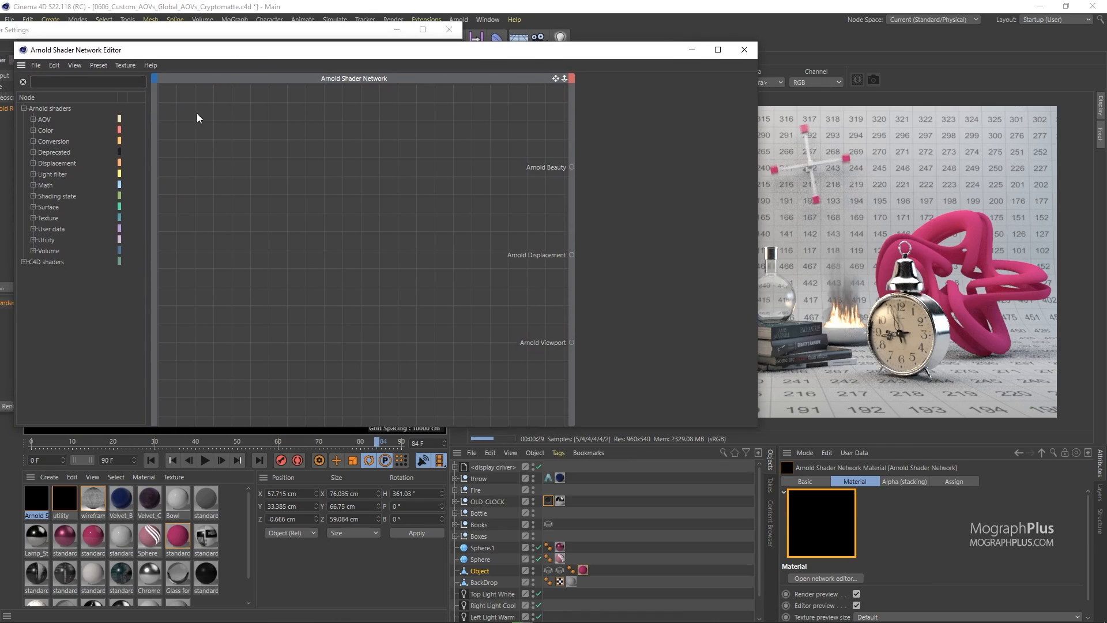
# Add a wireframe node to the new network and set its edge type to polygons
pyautogui.press('Tab')
pyautogui.write('wire')
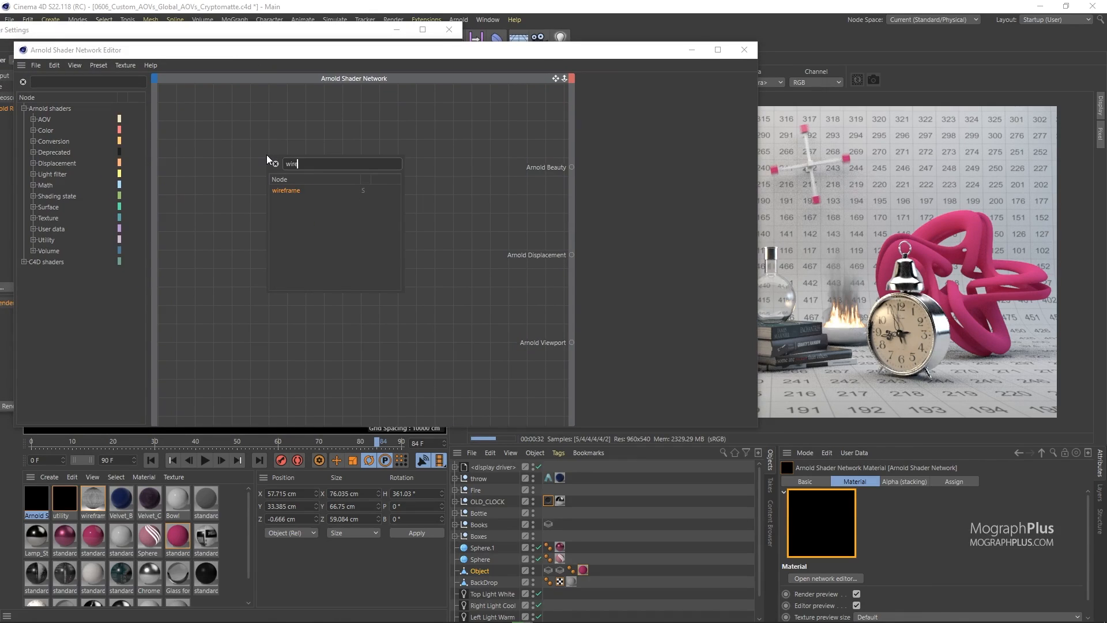
pyautogui.press('Return')
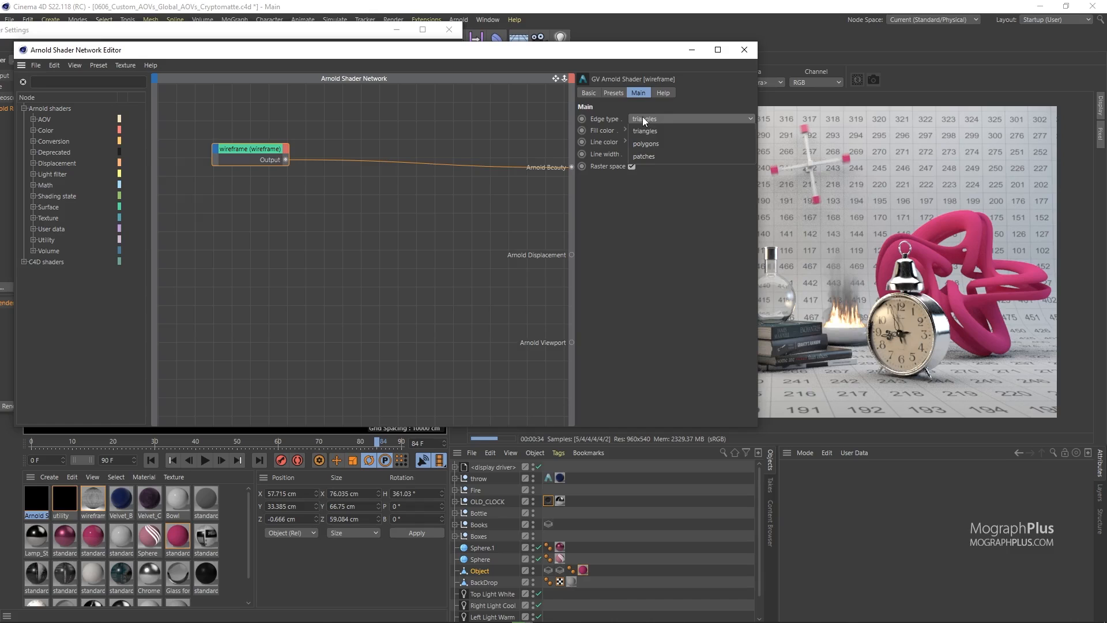
pyautogui.click(659, 143)
# Add an aov_write_rgb node to the network between the wireframe node and Arnold Beauty
pyautogui.moveTo(628, 57); pyautogui.dragTo(586, 113)
pyautogui.doubleClick(394, 248)
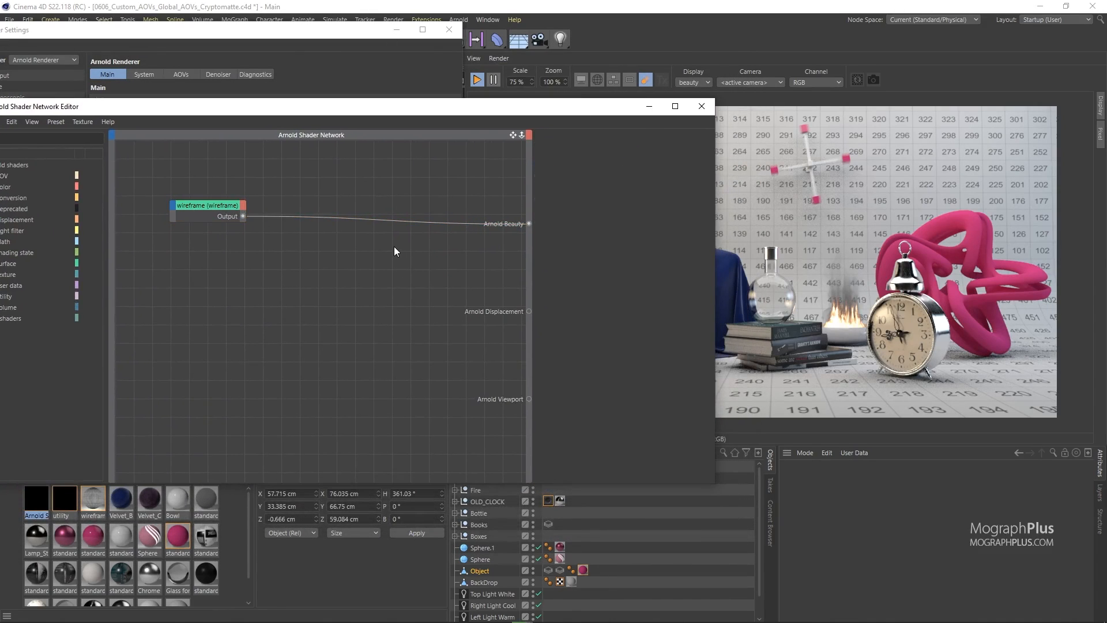
pyautogui.write('aov')
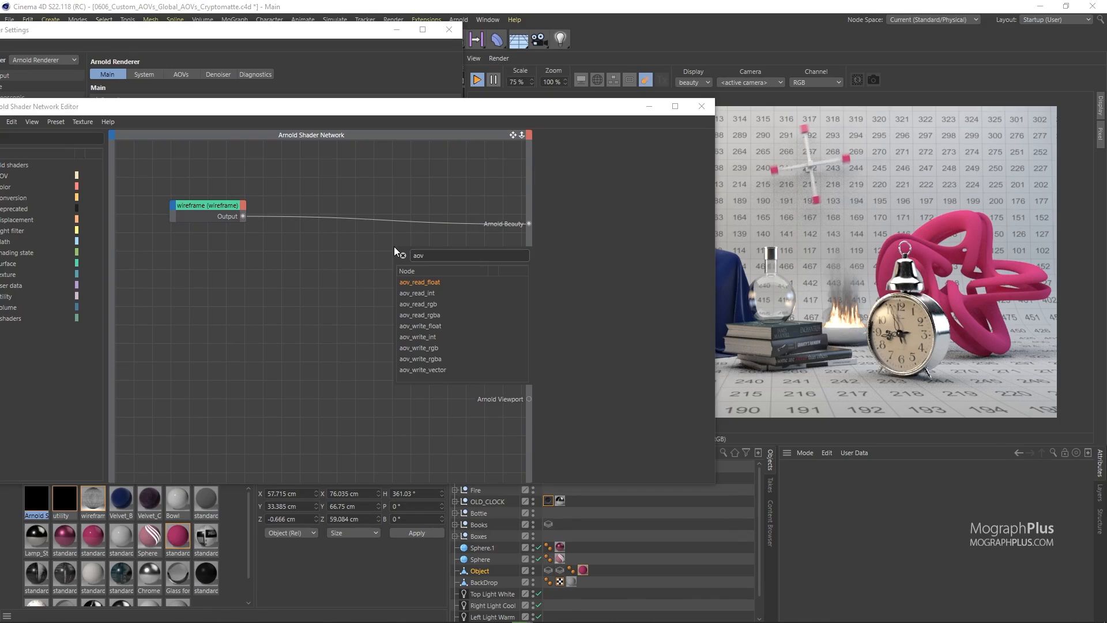
pyautogui.click(428, 348)
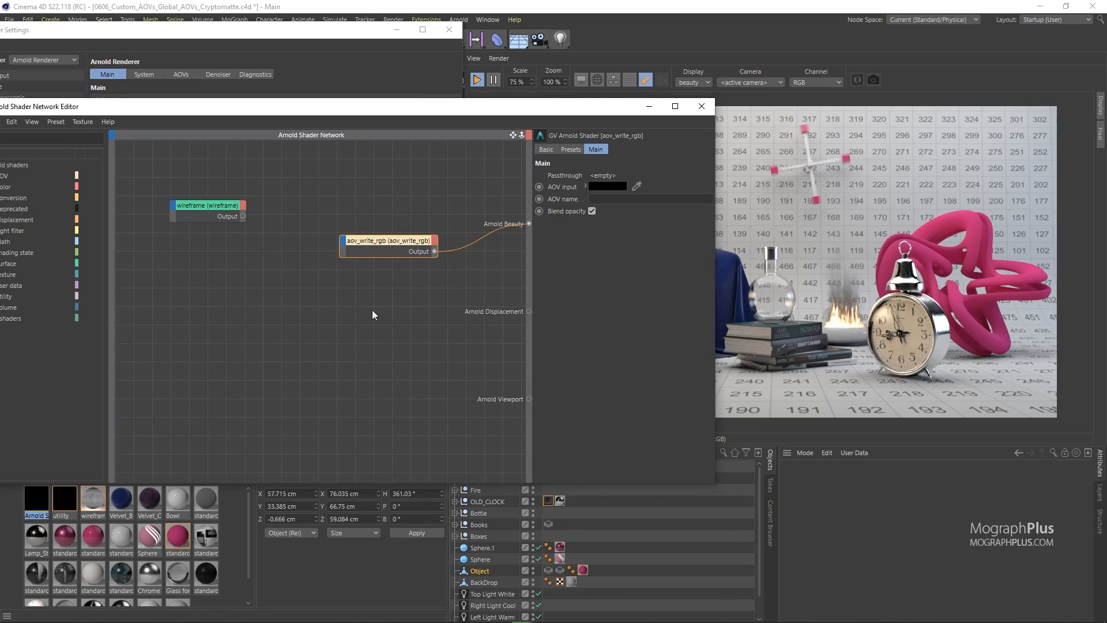
# Name the node's AOV wireframe_global and connect the wireframe output to its AOV input
pyautogui.click(639, 200)
pyautogui.write('wireframe_global')
pyautogui.press('Return')
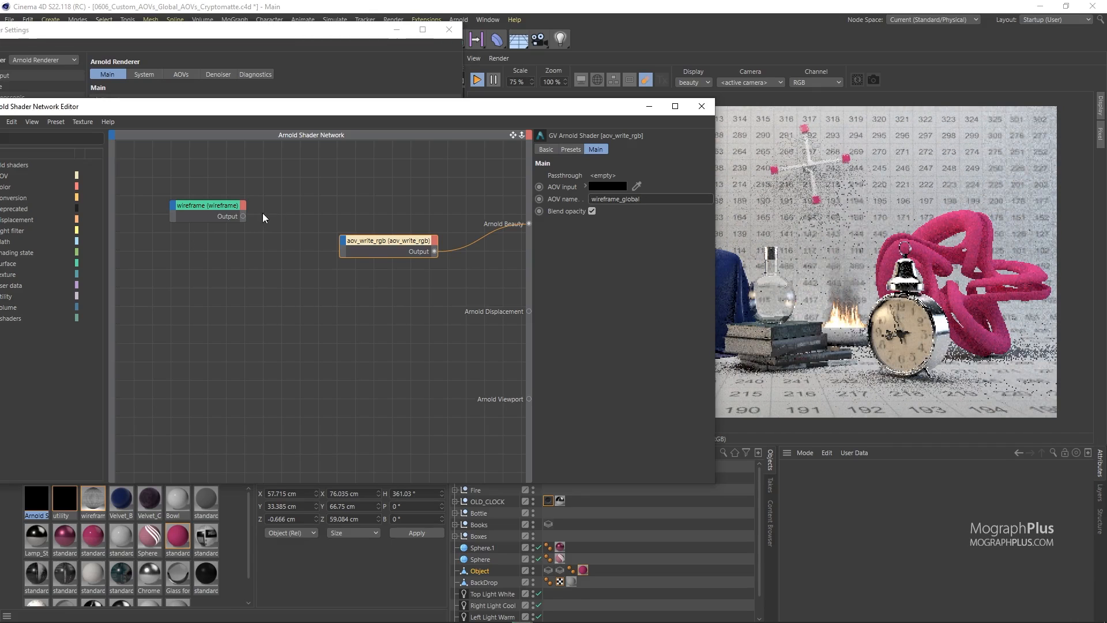
pyautogui.moveTo(243, 216); pyautogui.dragTo(389, 261)
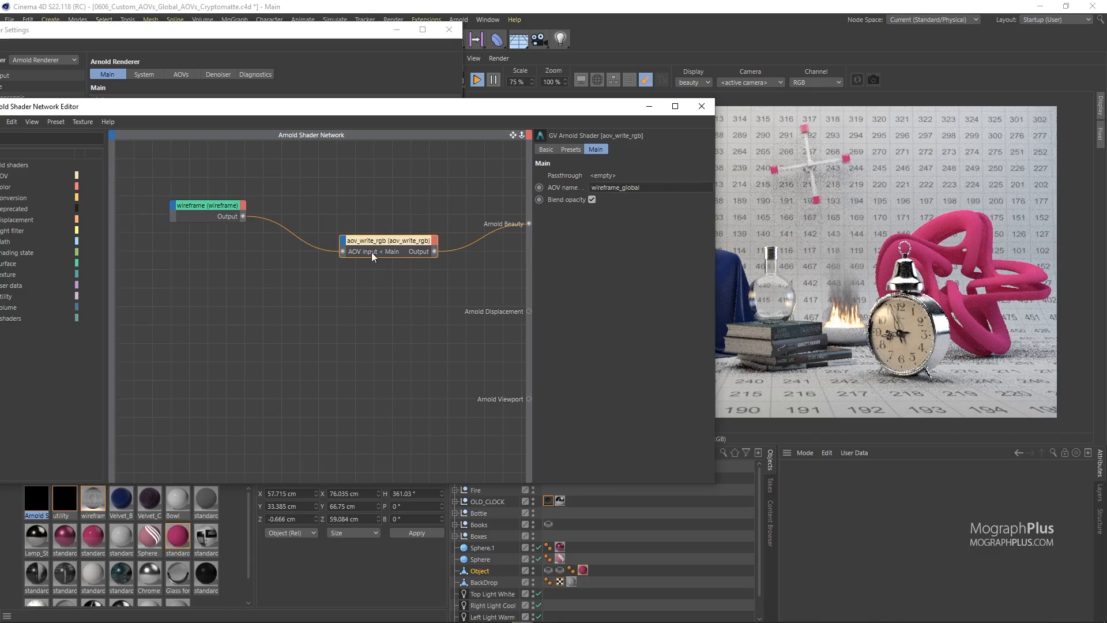
# Close the shader network editor and rename the new material wf_global
pyautogui.click(709, 108)
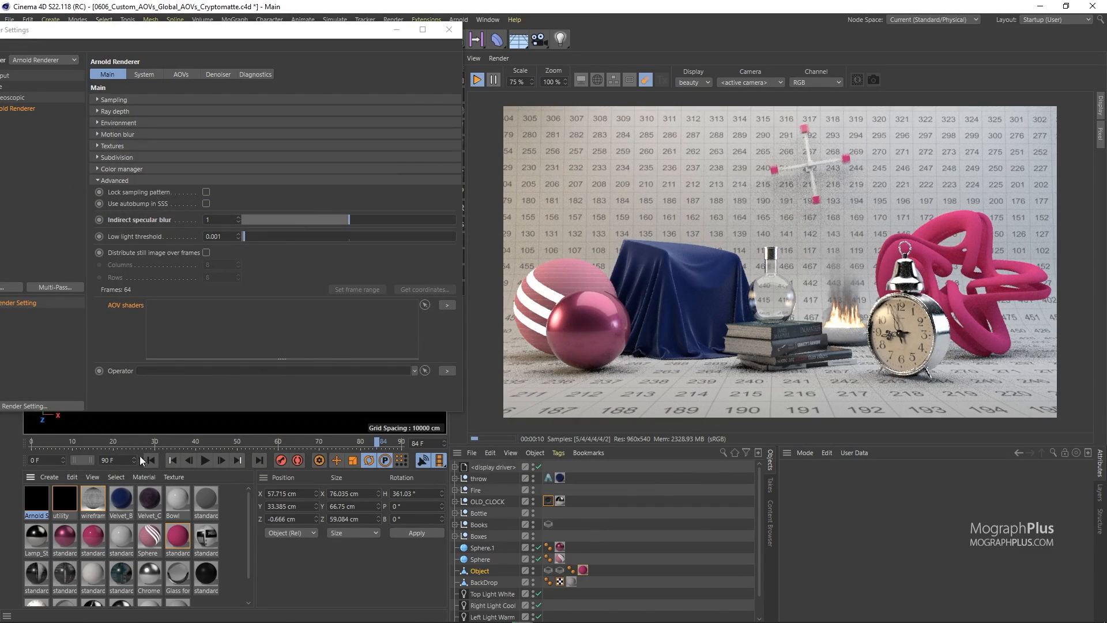
pyautogui.doubleClick(30, 514)
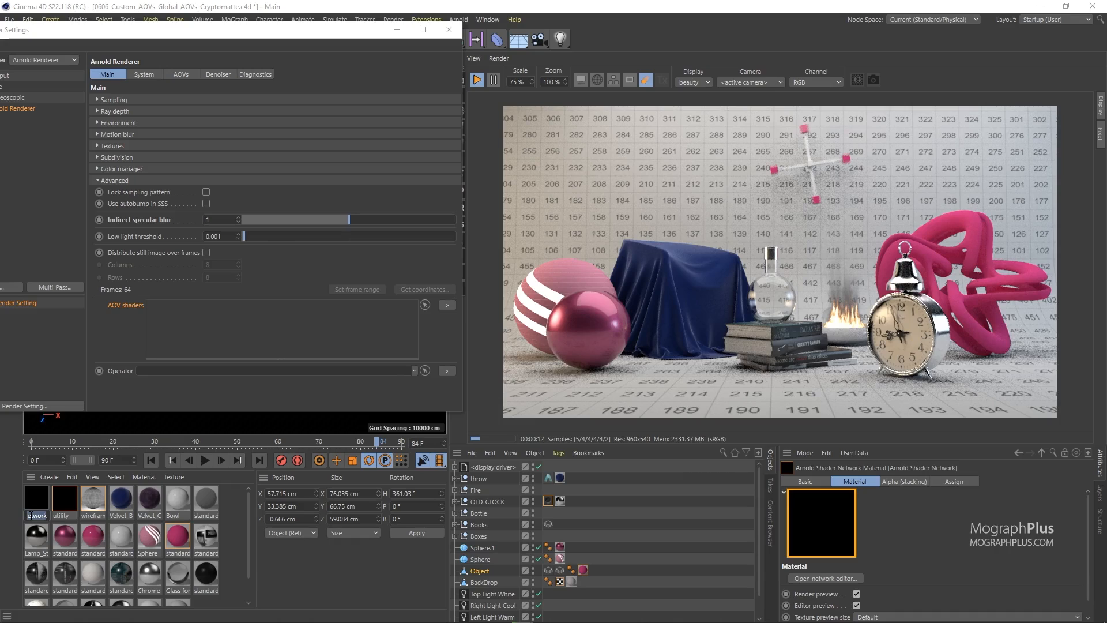
pyautogui.write('wf_global')
pyautogui.press('Return')
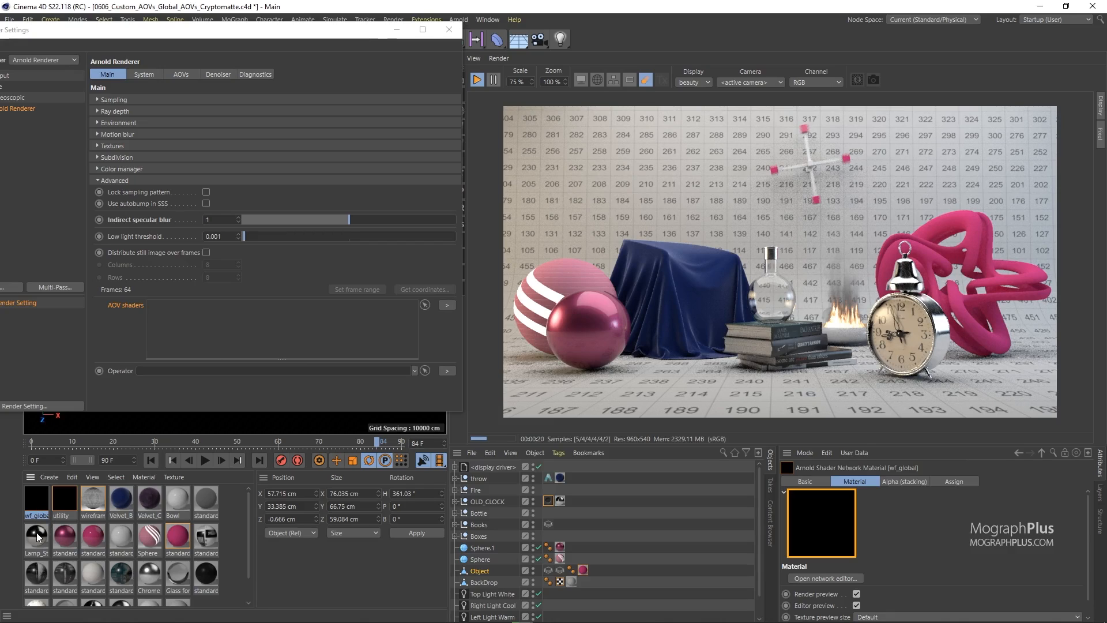
# Add the wf_global material to the AOV shaders in the Arnold render settings and check wireframe_global among the active AOVs
pyautogui.moveTo(36, 536); pyautogui.dragTo(224, 314)
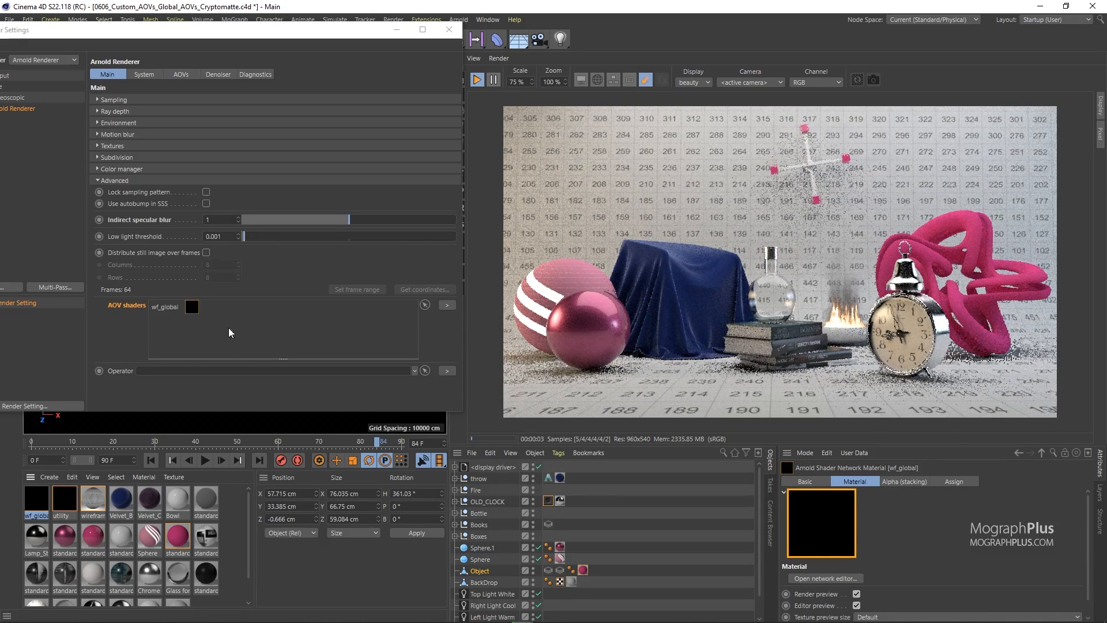
pyautogui.click(176, 74)
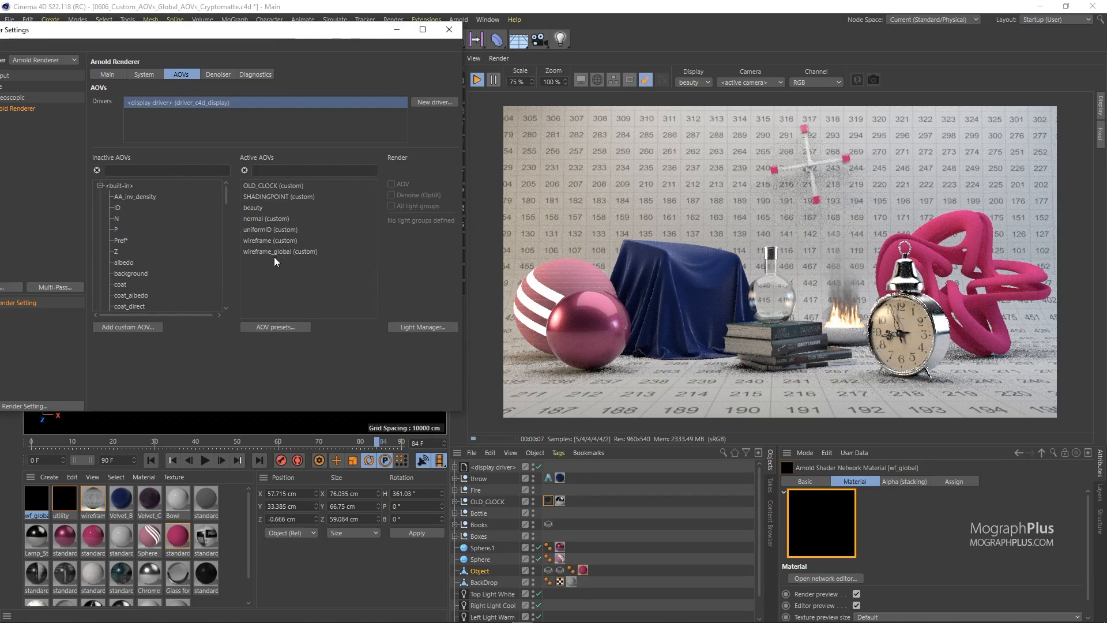
pyautogui.click(275, 253)
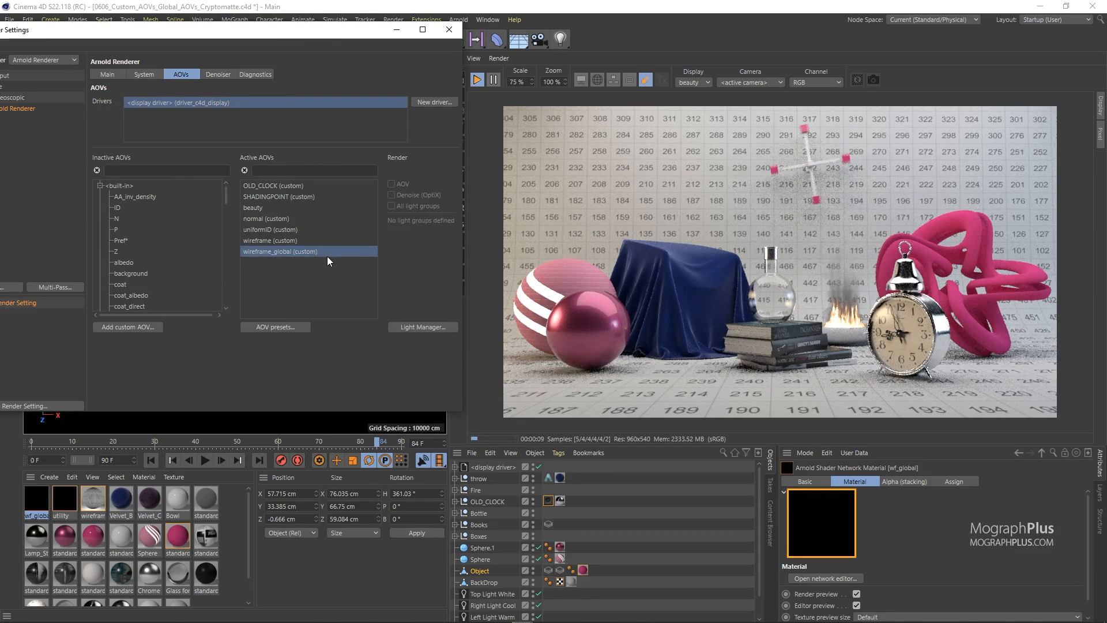
# Return to the main Arnold render settings and display the wireframe_global AOV in the render view
pyautogui.click(107, 72)
pyautogui.click(695, 83)
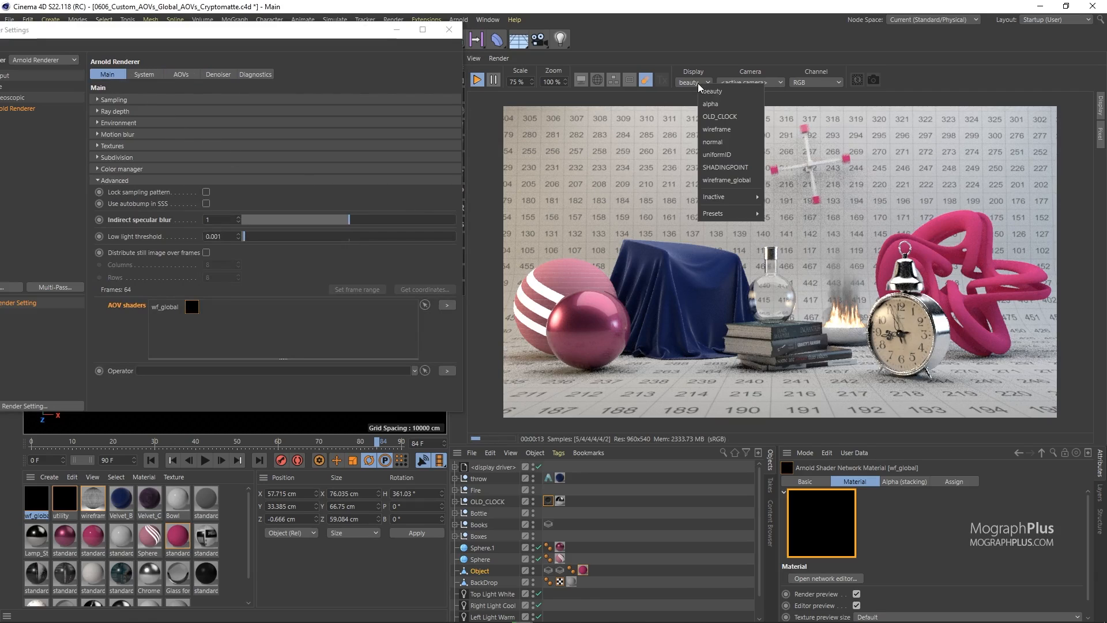
pyautogui.click(731, 180)
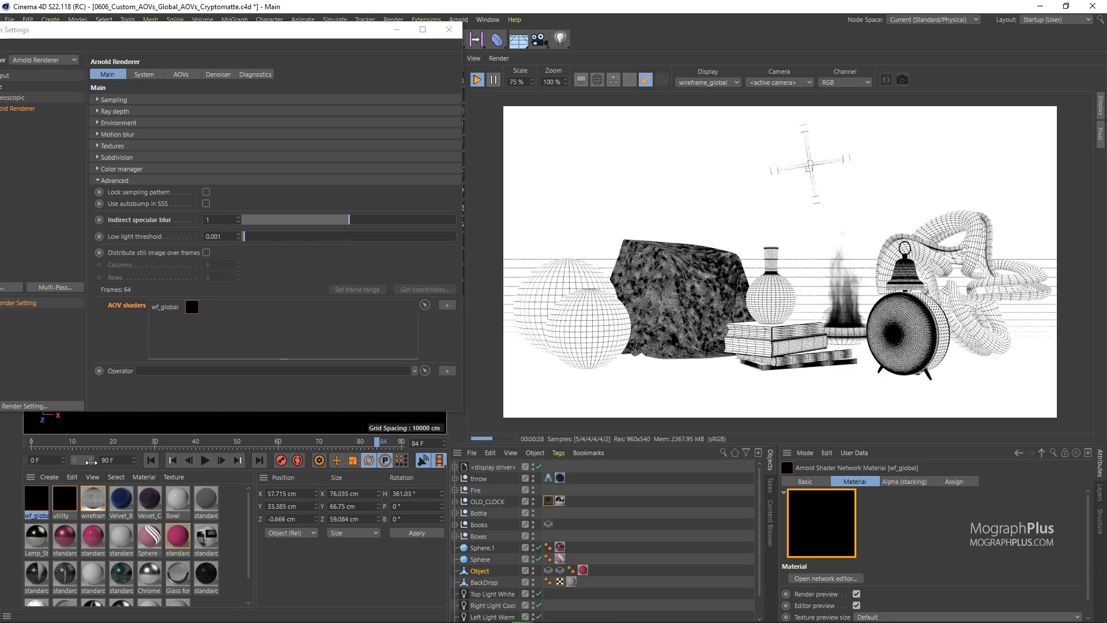
# Create a new Arnold Shader Network material and add a cryptomatte node connected to Arnold Beauty
pyautogui.click(49, 479)
pyautogui.moveTo(126, 360)
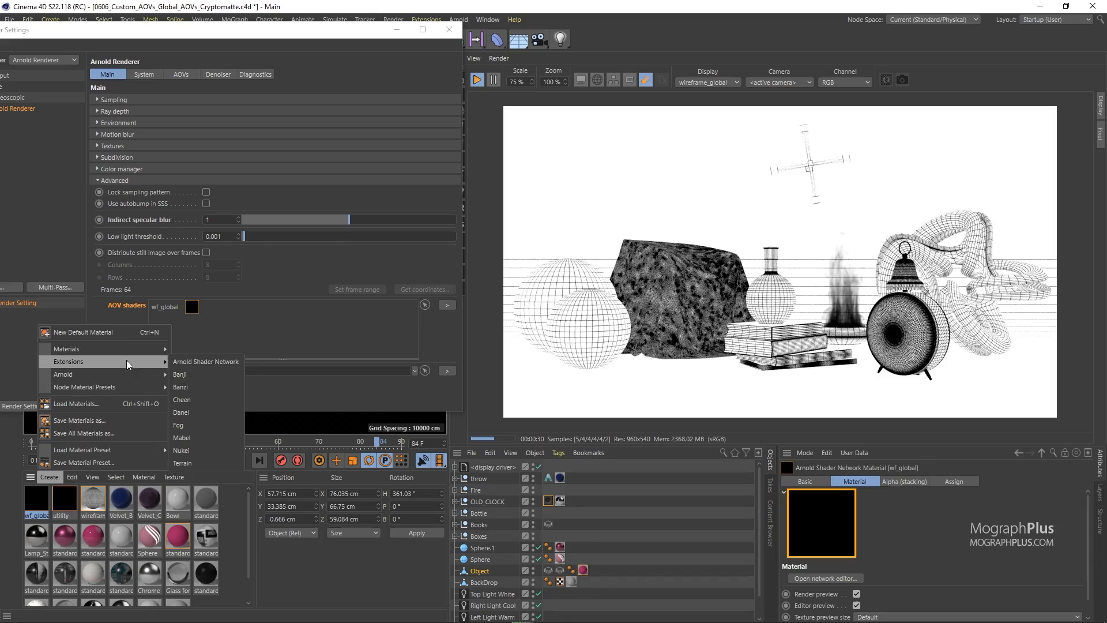
pyautogui.click(191, 361)
pyautogui.moveTo(449, 257); pyautogui.dragTo(271, 91)
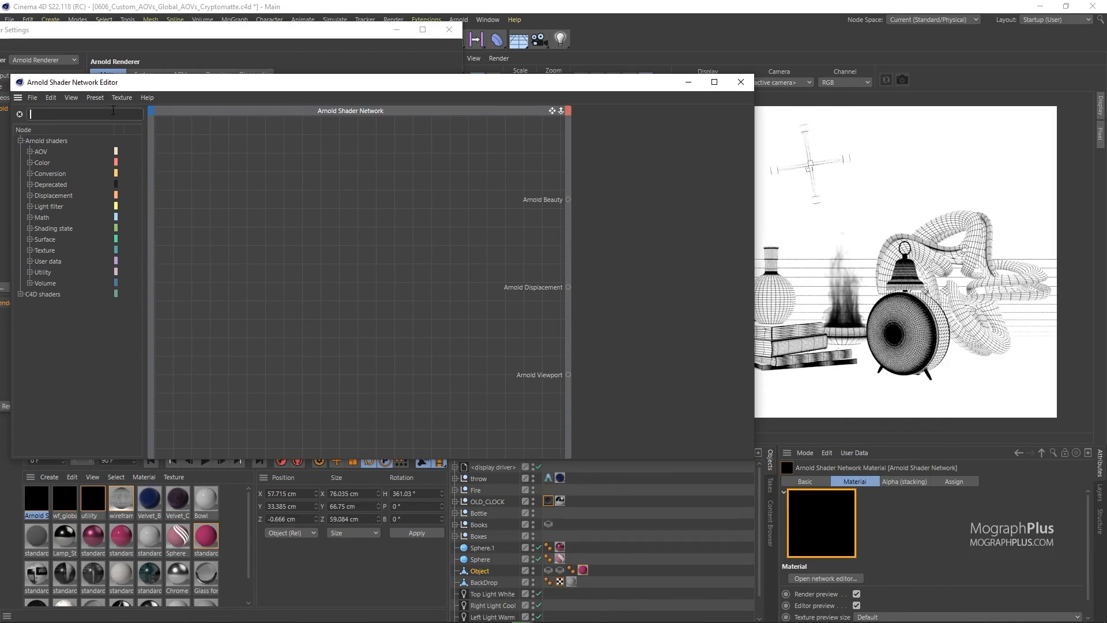
pyautogui.write('c')
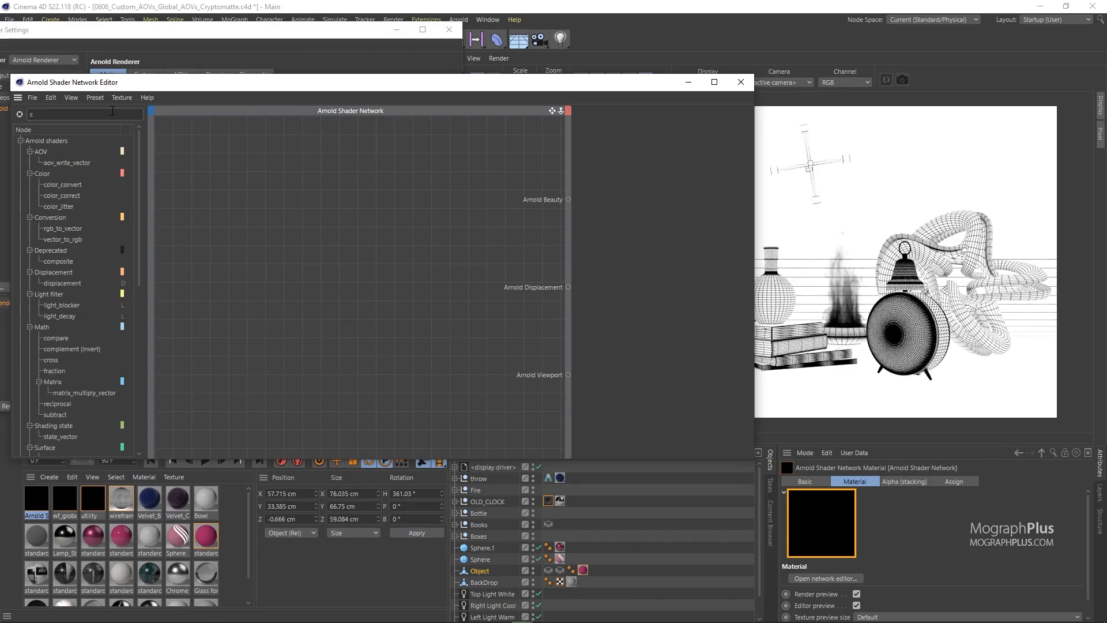
pyautogui.write('ryp')
pyautogui.click(57, 163)
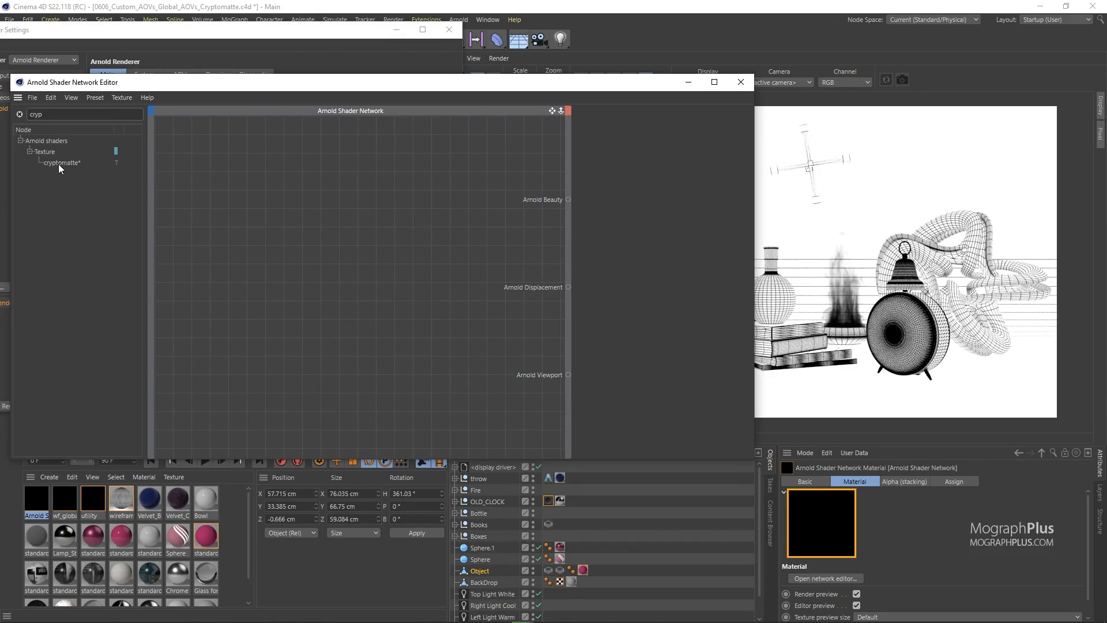
pyautogui.moveTo(366, 241); pyautogui.dragTo(366, 243)
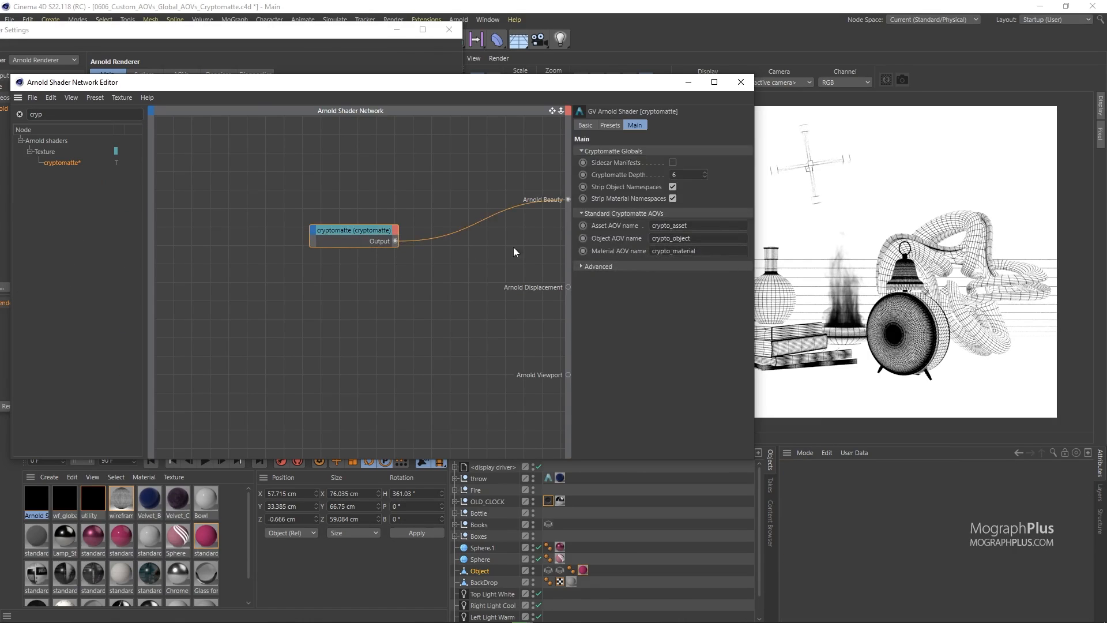
# Expand the cryptomatte node's advanced settings and examine the name processing and user Cryptomatte options
pyautogui.click(607, 265)
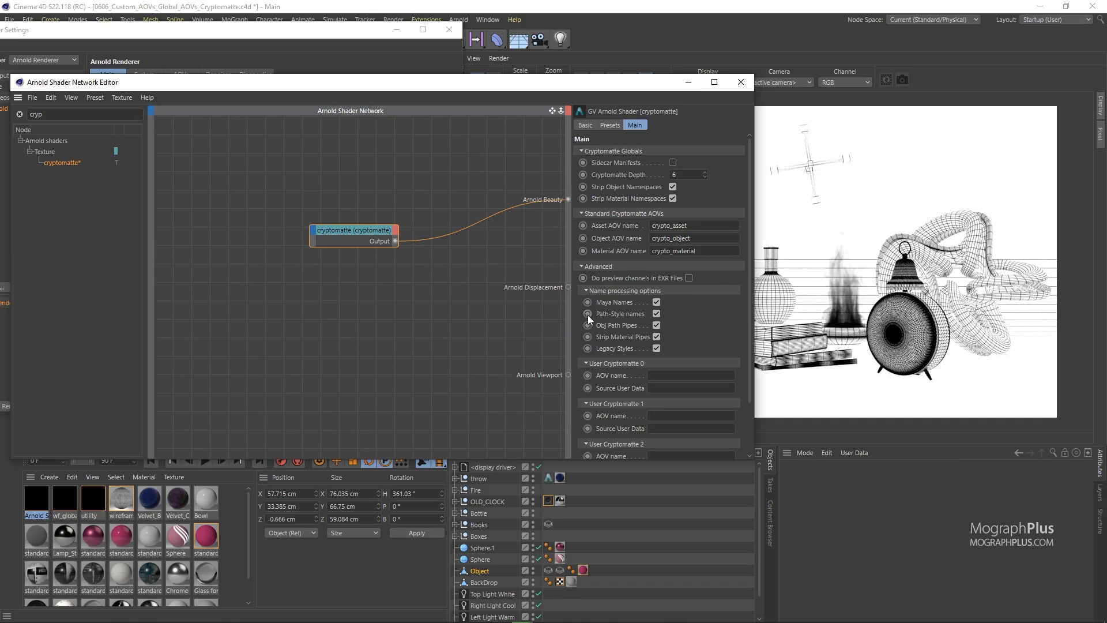
pyautogui.moveTo(569, 315); pyautogui.dragTo(510, 315)
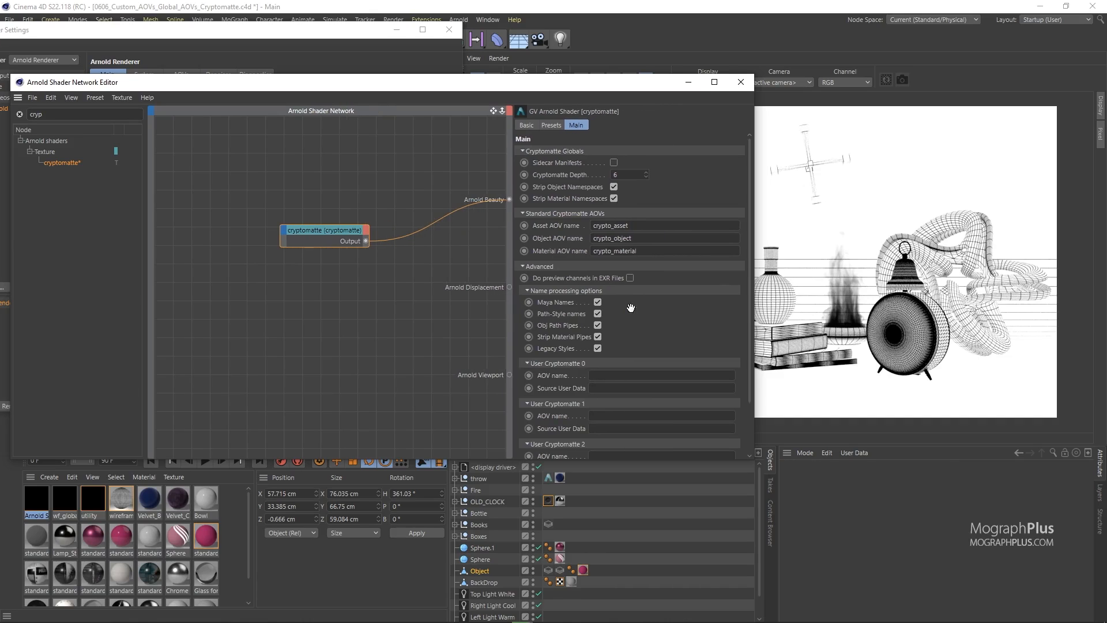
pyautogui.scroll(-2, 615, 156)
# Close the shader network editor and rename the new material cryptomatte
pyautogui.click(740, 82)
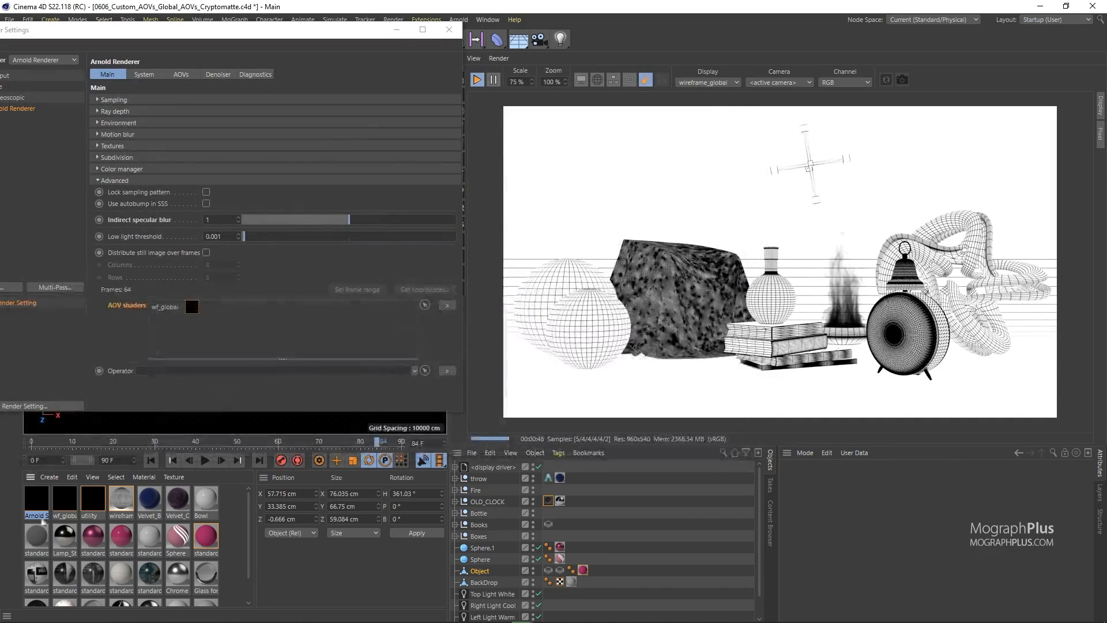
pyautogui.doubleClick(45, 516)
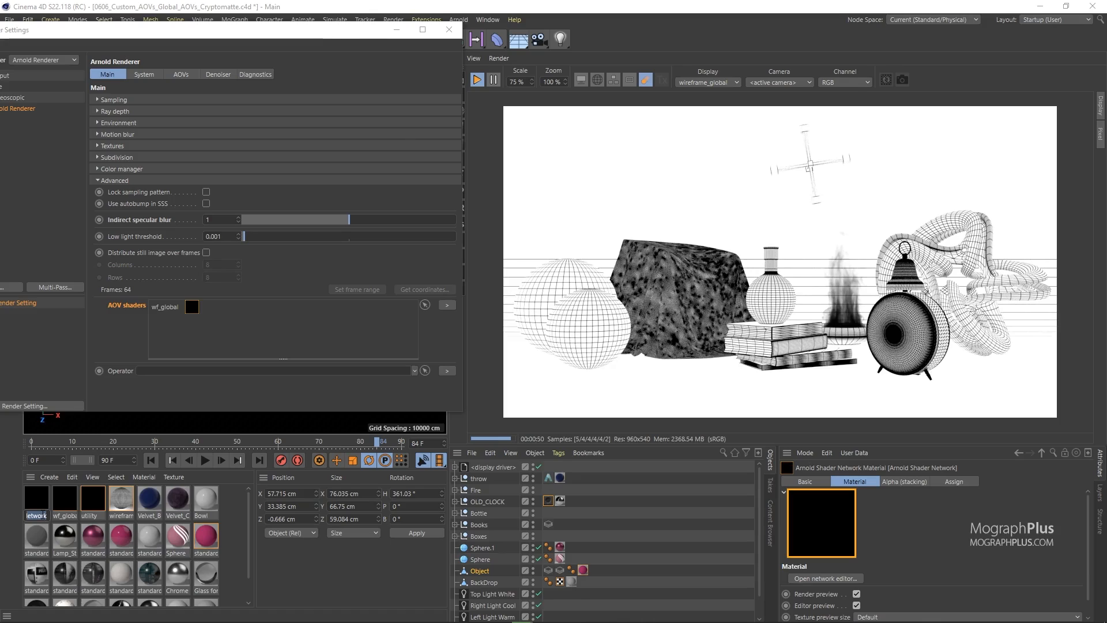
pyautogui.write('cryp')
pyautogui.write('tomatte')
pyautogui.press('Return')
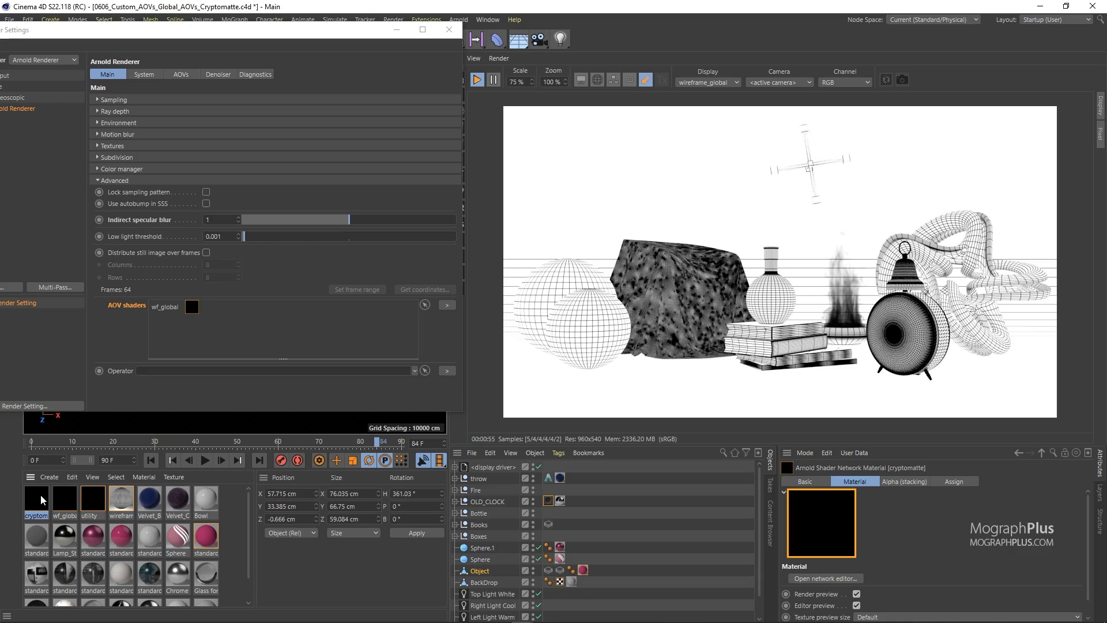
# Add the cryptomatte material to the AOV shaders list in the Arnold render settings
pyautogui.moveTo(40, 494); pyautogui.dragTo(176, 325)
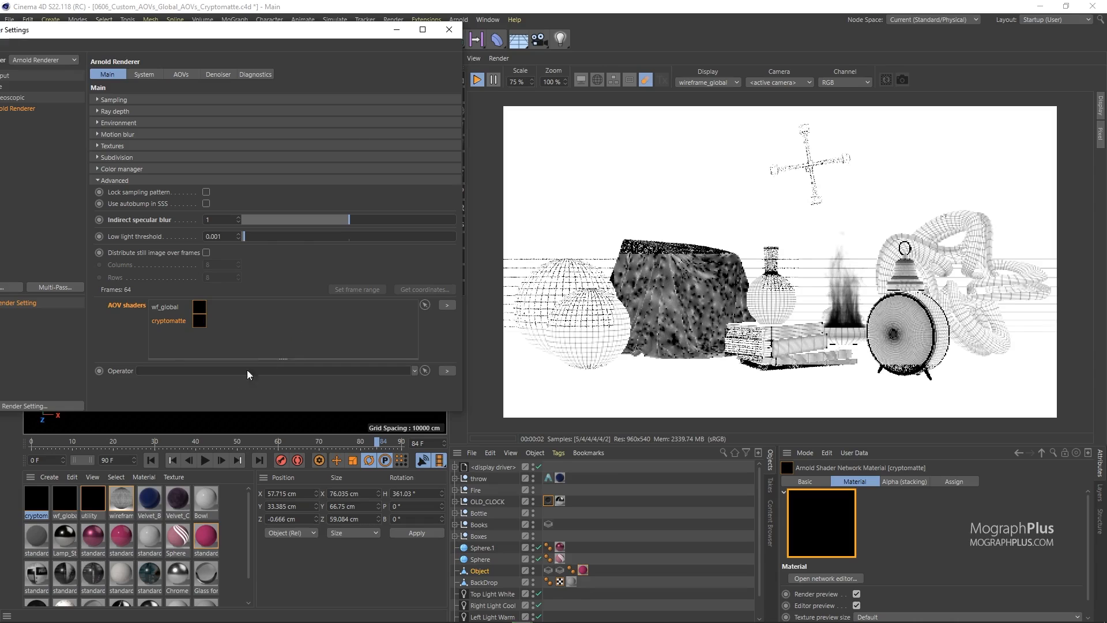
pyautogui.click(40, 497)
pyautogui.doubleClick(40, 500)
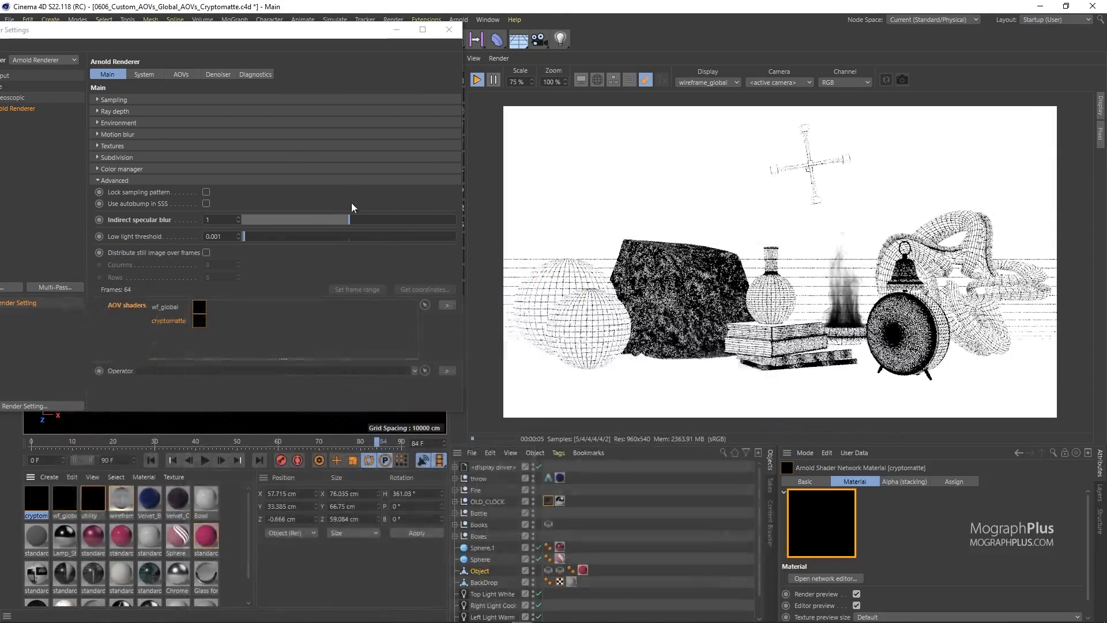
# Filter the inactive AOVs by "cry" and activate crypto_asset, crypto_material and crypto_object for the display driver
pyautogui.click(183, 74)
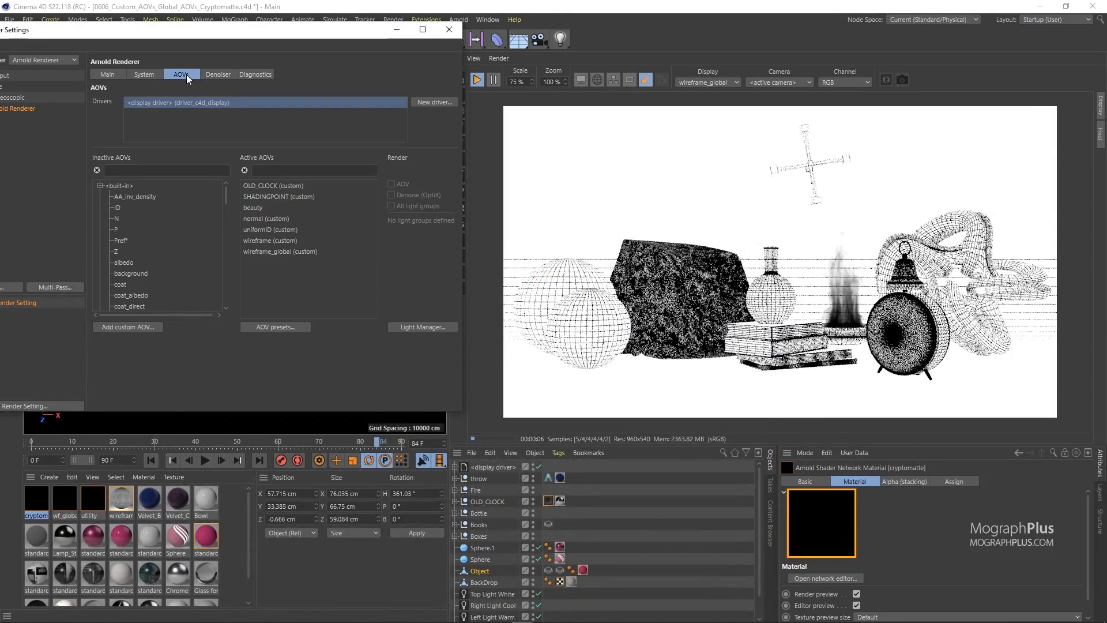
pyautogui.click(167, 170)
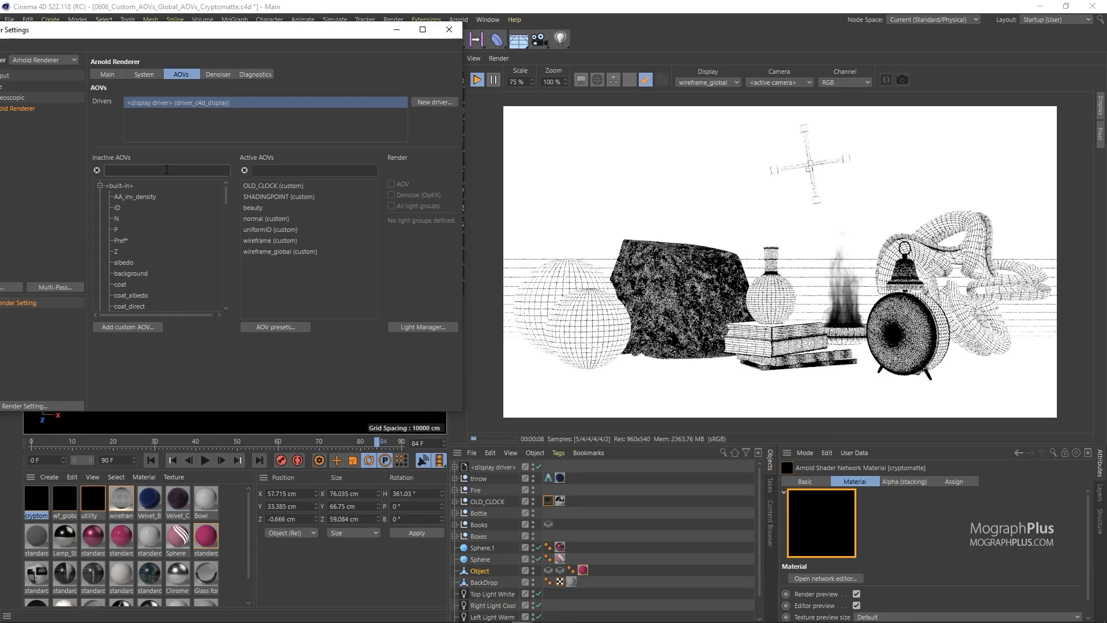
pyautogui.write('cry')
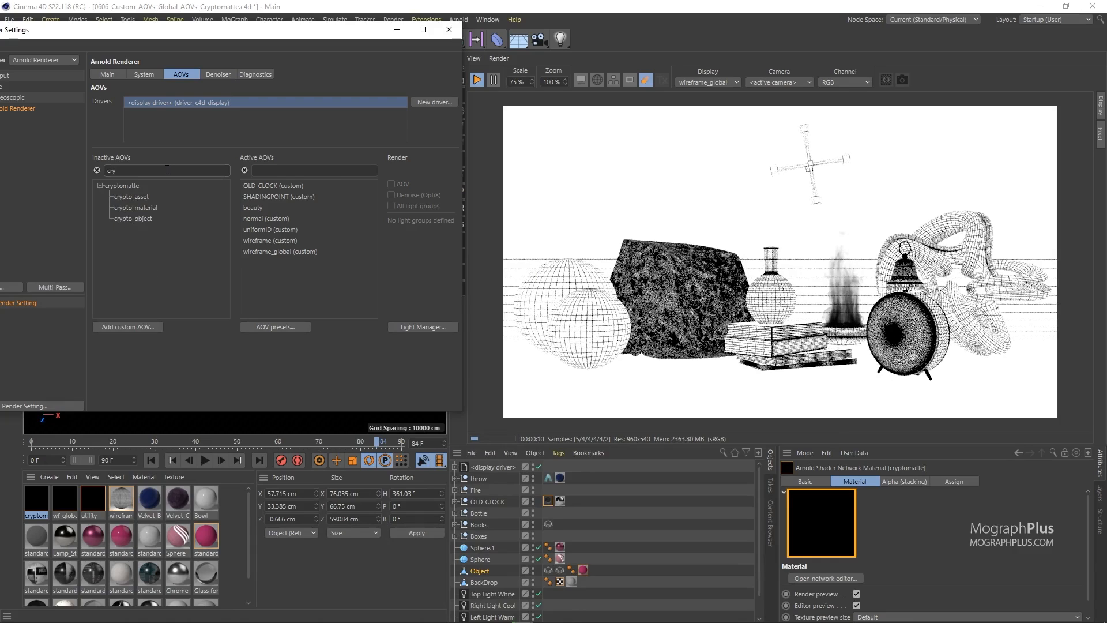
pyautogui.click(128, 197)
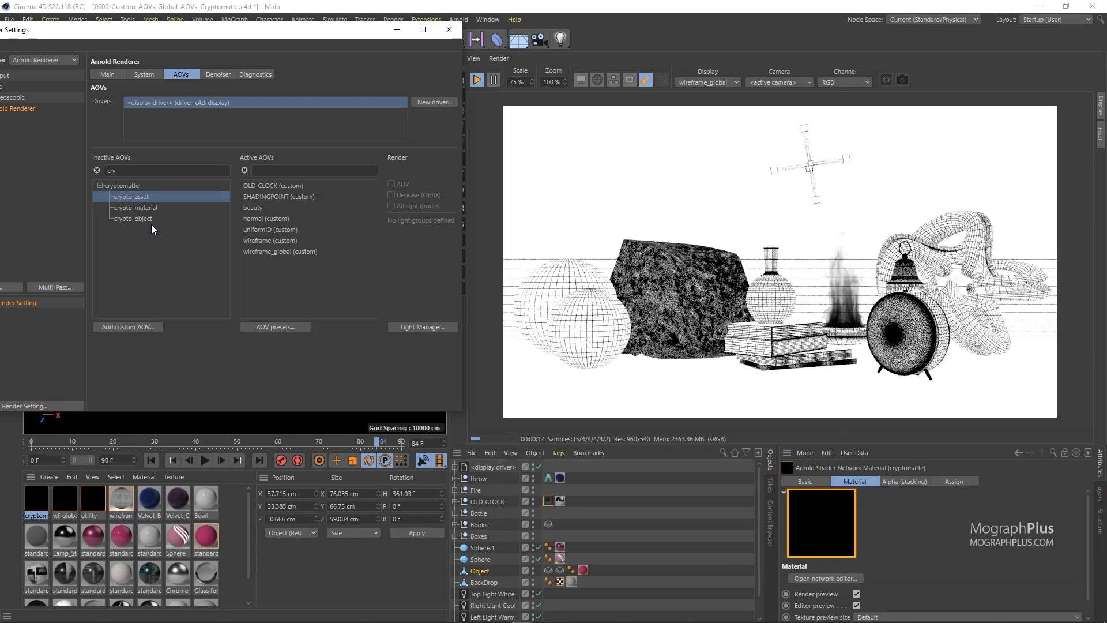
pyautogui.keyDown('shift'); pyautogui.click(143, 219); pyautogui.keyUp('shift')
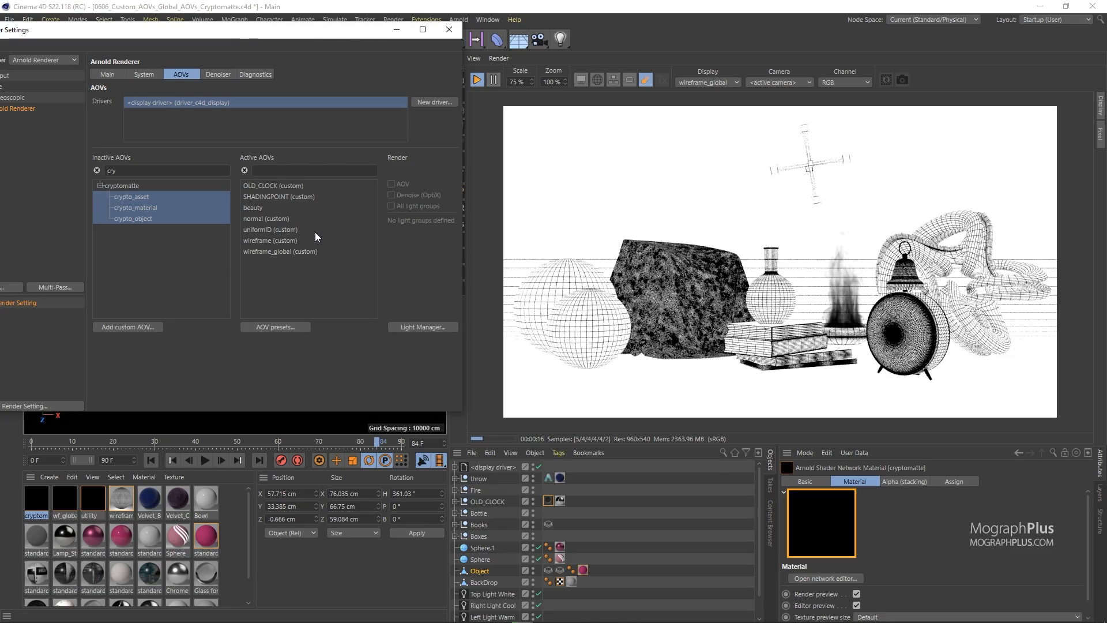
pyautogui.moveTo(144, 210); pyautogui.dragTo(269, 267)
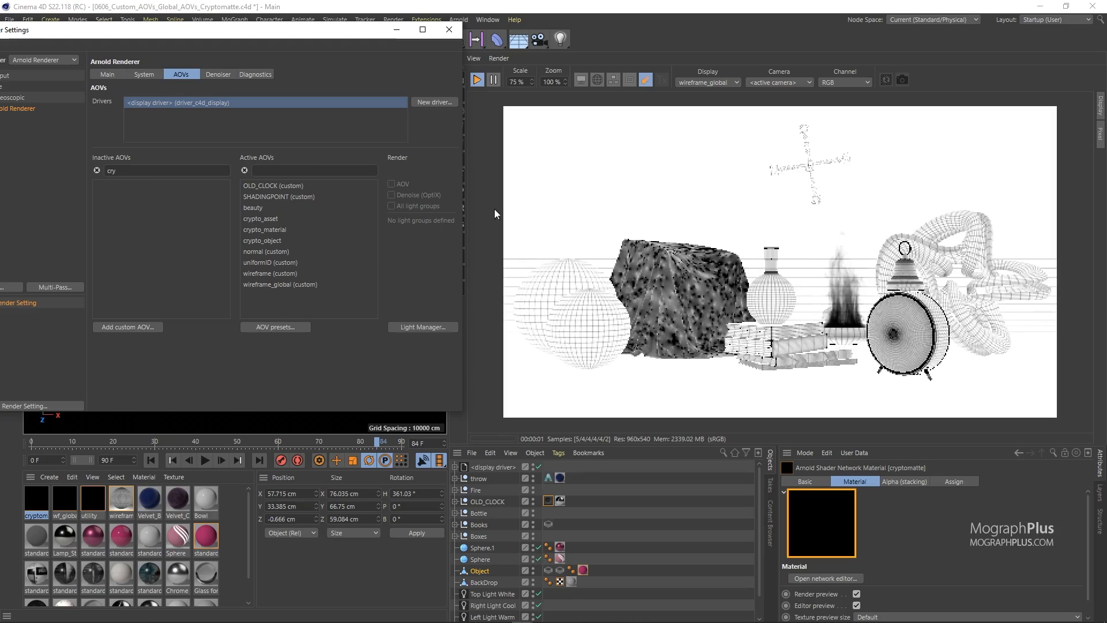
# Display the crypto_asset, crypto_material and crypto_object AOVs in turn in the render view
pyautogui.click(704, 82)
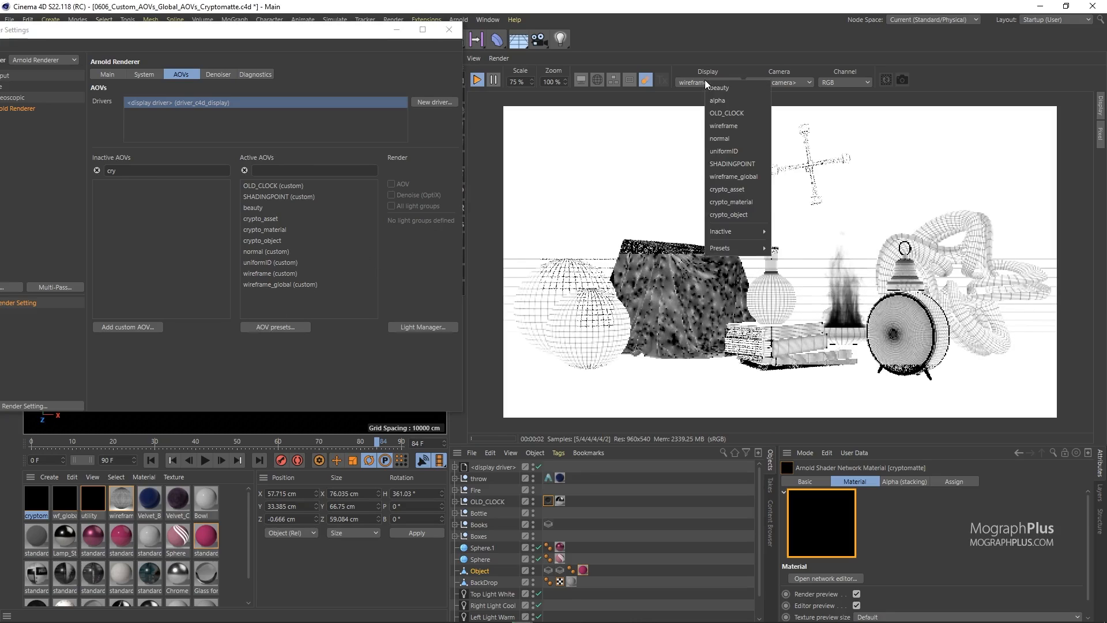
pyautogui.click(742, 178)
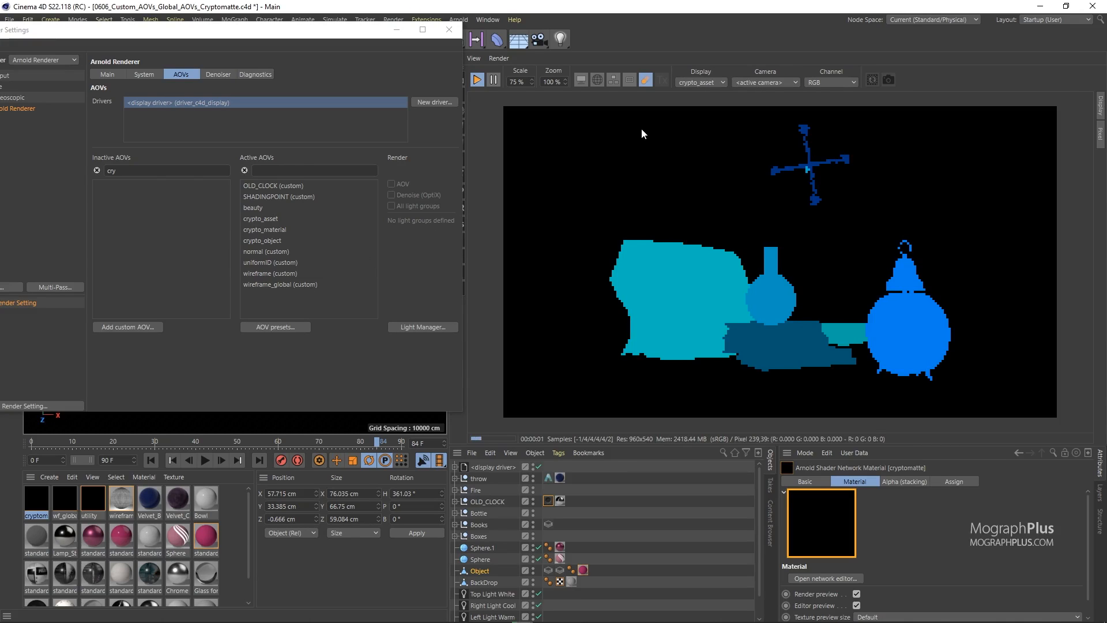
pyautogui.click(718, 81)
pyautogui.click(752, 208)
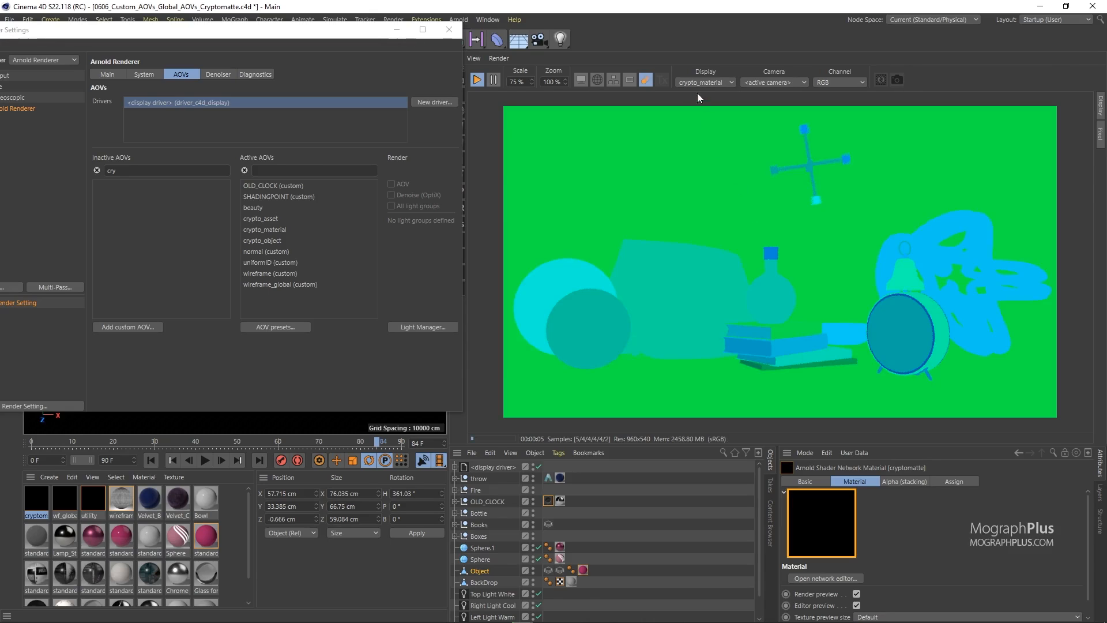
pyautogui.click(695, 82)
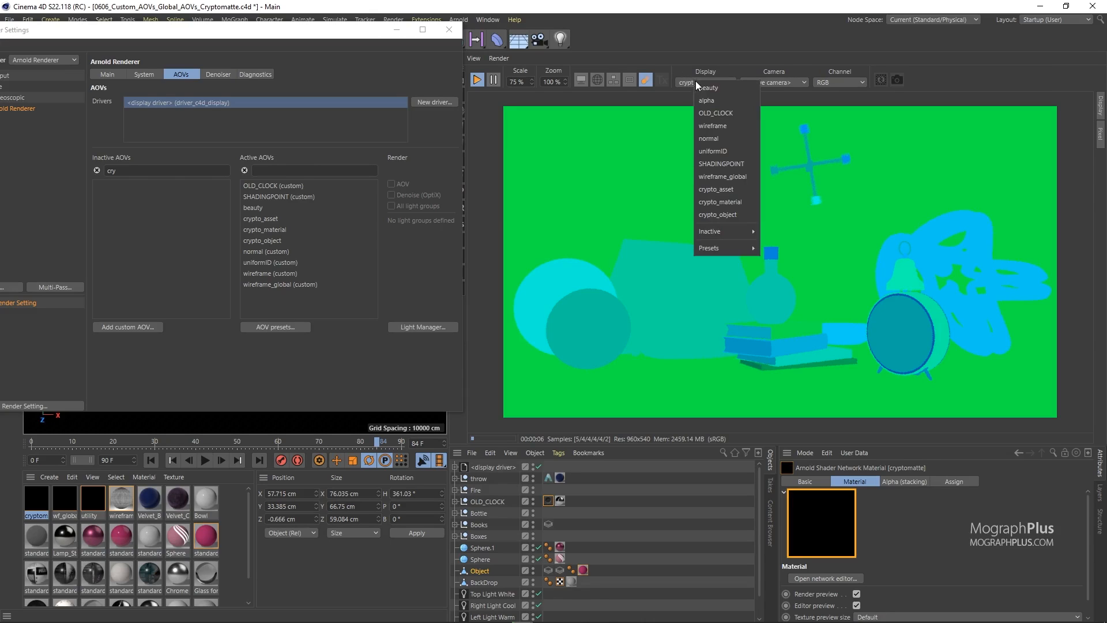
pyautogui.click(753, 213)
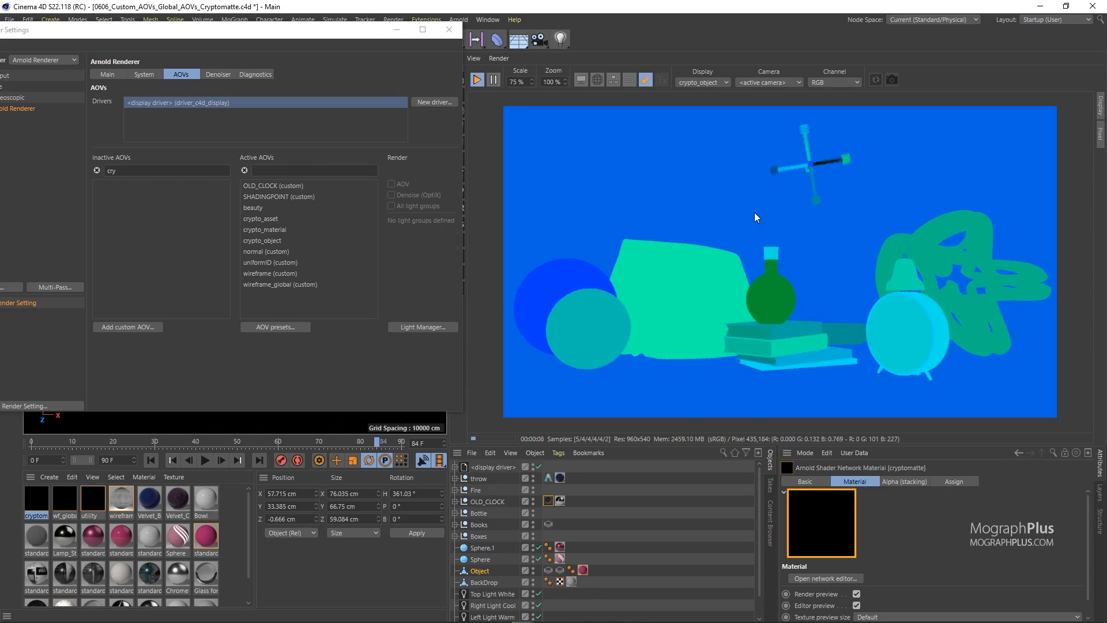
# Compare the crypto_asset, crypto_material and crypto_object AOVs once more in the render view, ending on crypto_material
pyautogui.click(690, 81)
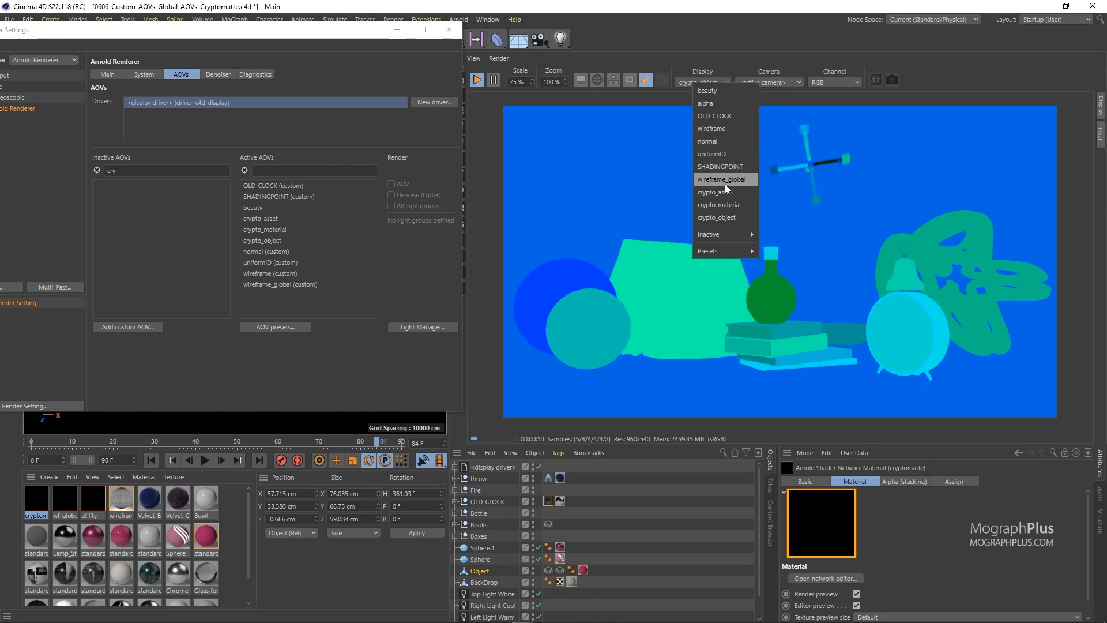
pyautogui.click(725, 190)
pyautogui.click(696, 80)
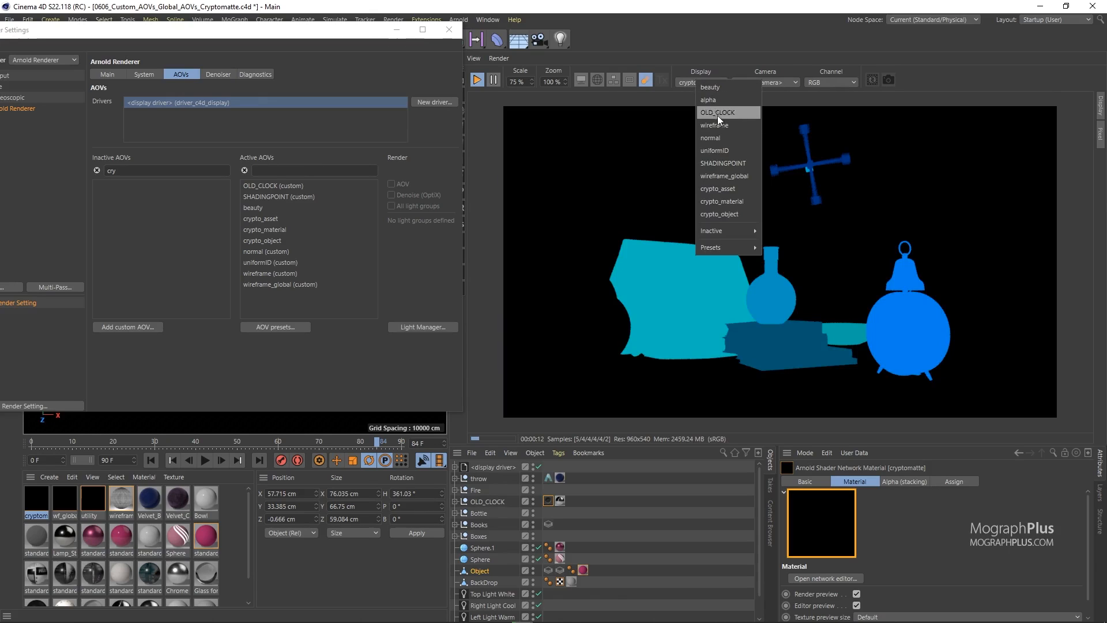
pyautogui.click(746, 201)
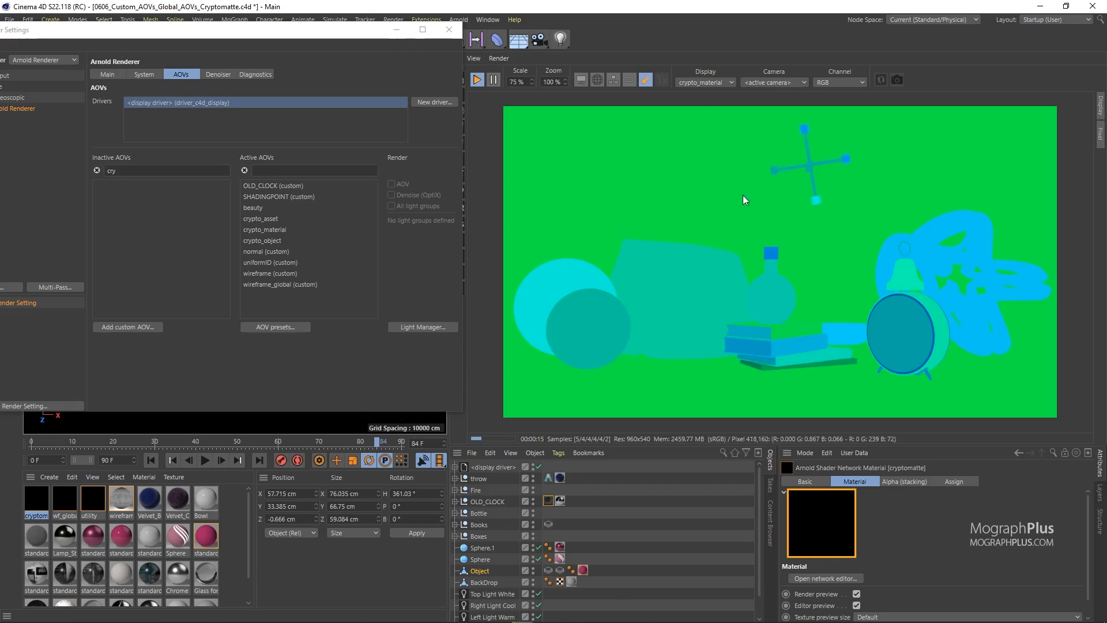
pyautogui.click(700, 85)
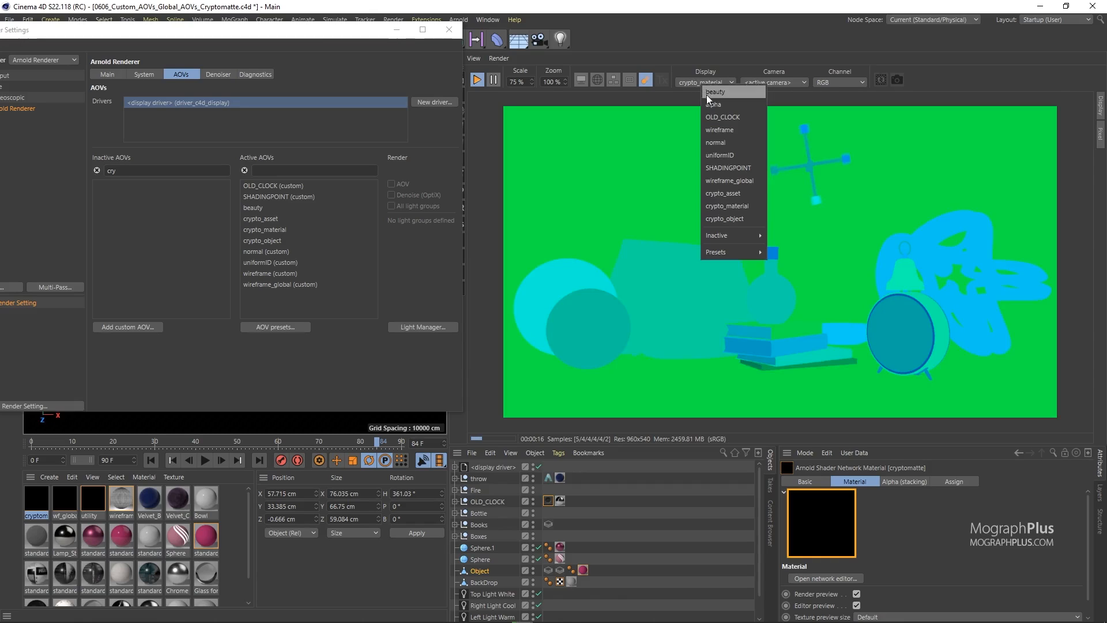
pyautogui.click(749, 215)
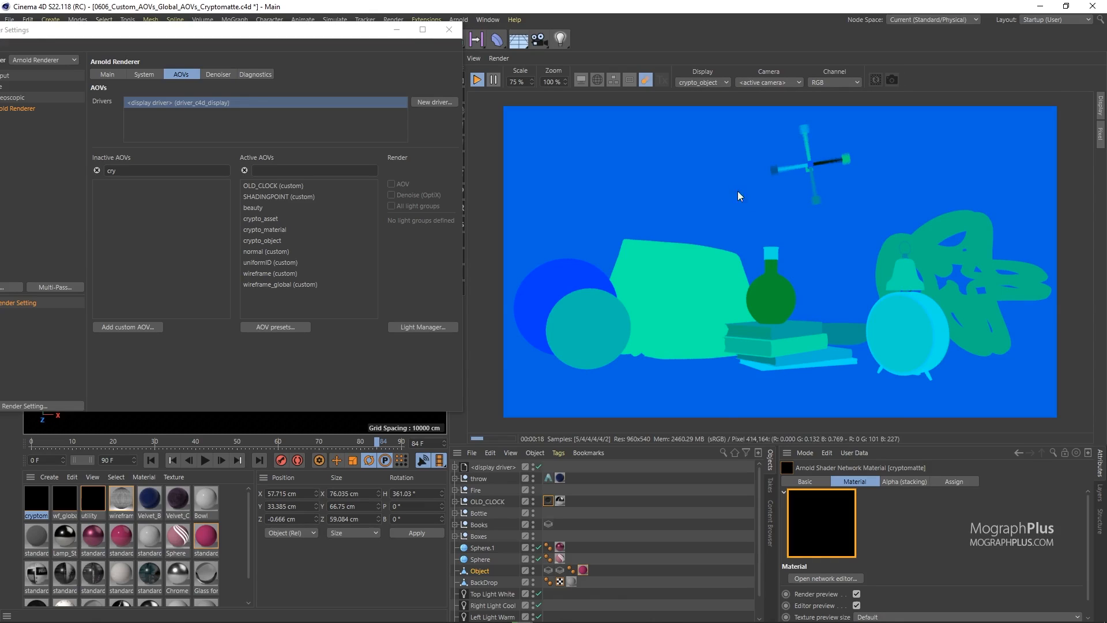
pyautogui.click(707, 82)
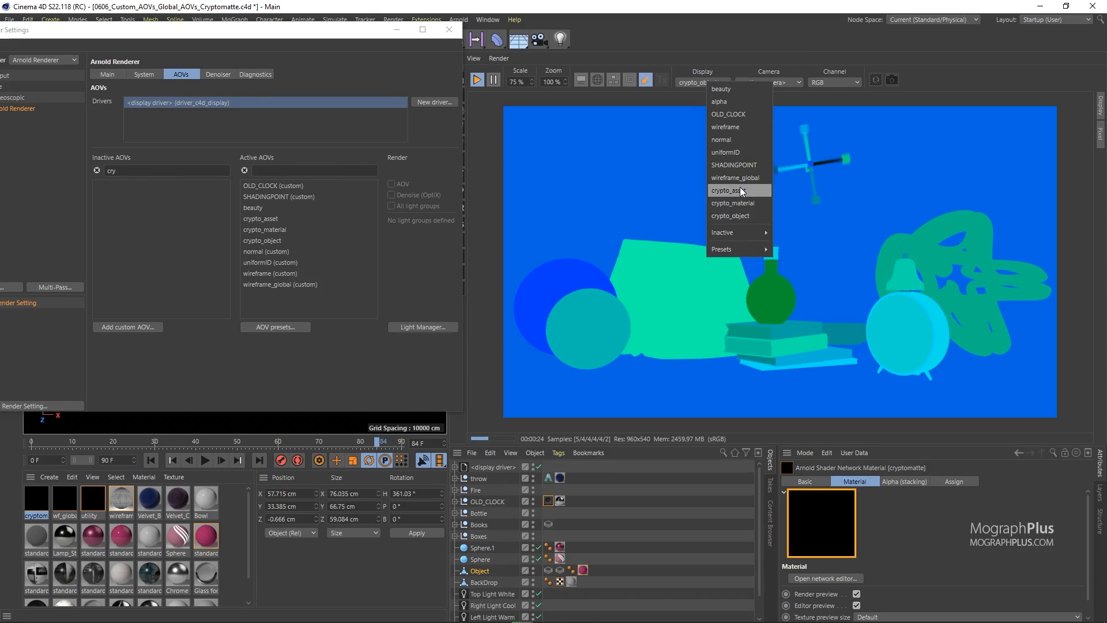
pyautogui.click(741, 190)
pyautogui.click(708, 82)
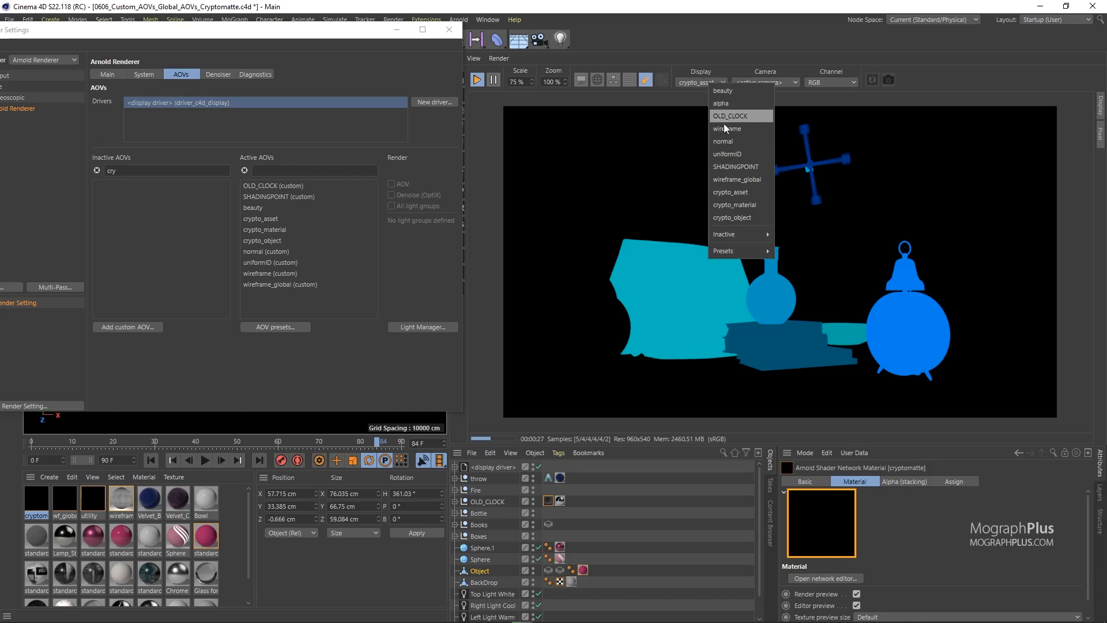
pyautogui.click(748, 204)
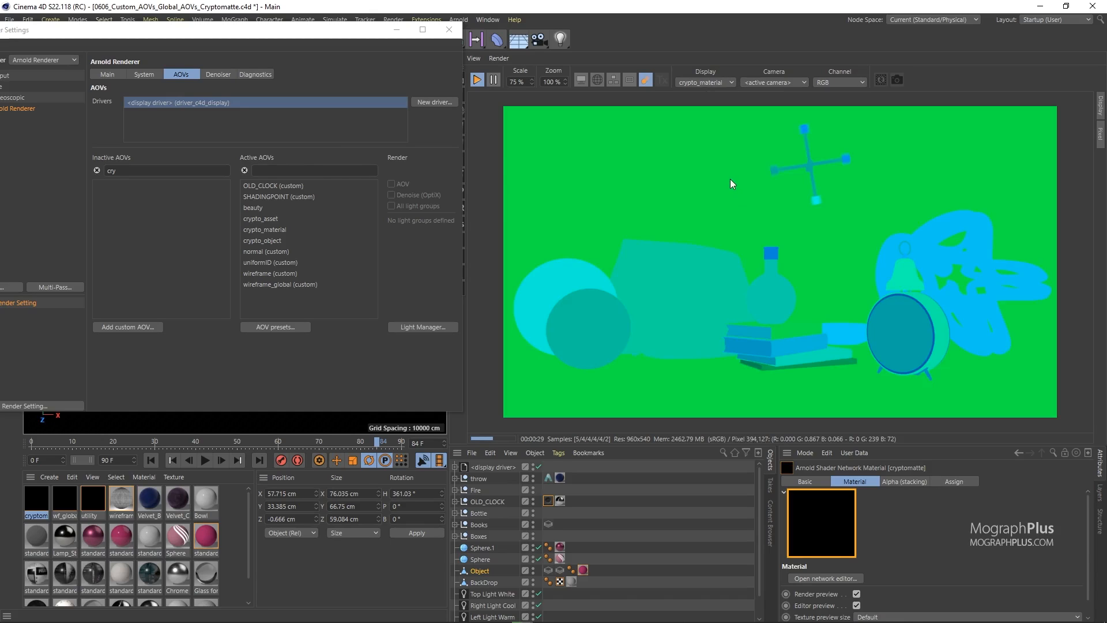
# Locate the Setup cryptomatte command among the Arnold utilities, moving the render settings window out of the way
pyautogui.moveTo(393, 29); pyautogui.dragTo(294, 61)
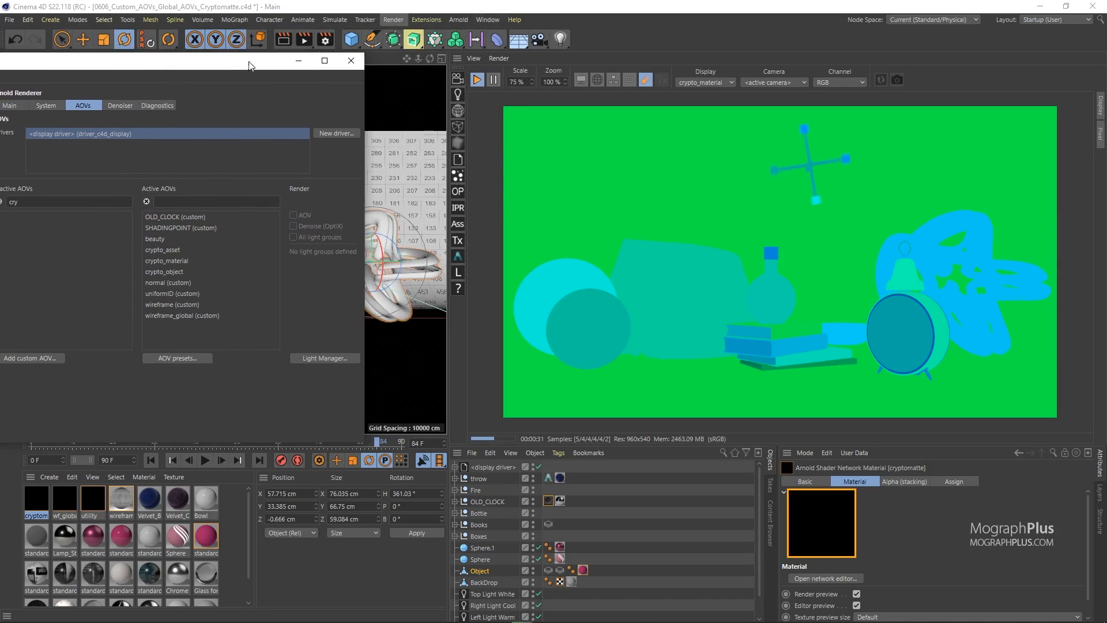
pyautogui.click(457, 20)
pyautogui.moveTo(512, 194)
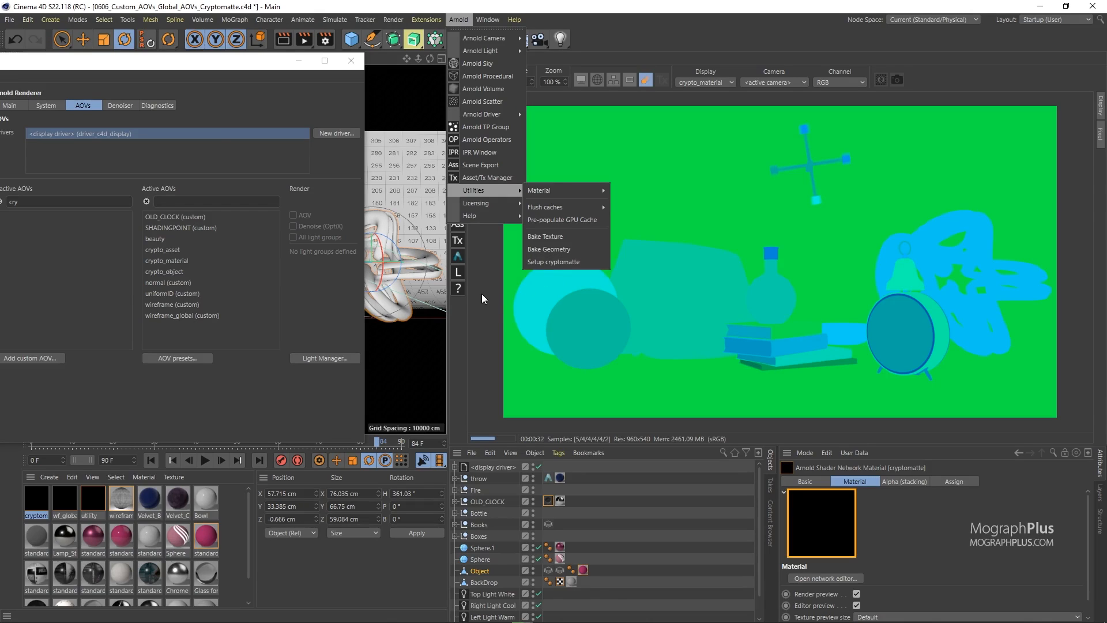
pyautogui.click(530, 262)
# Review the cryptomatte shader's parameters in its shader network, and close the network editor and the render settings
pyautogui.doubleClick(36, 498)
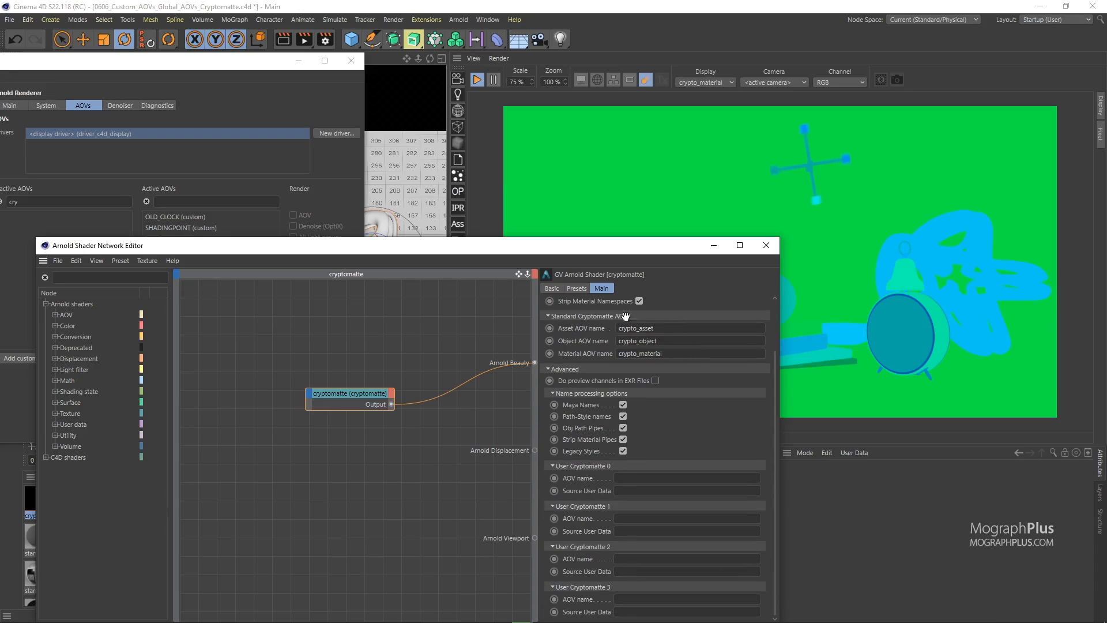
pyautogui.scroll(-2, 629, 290)
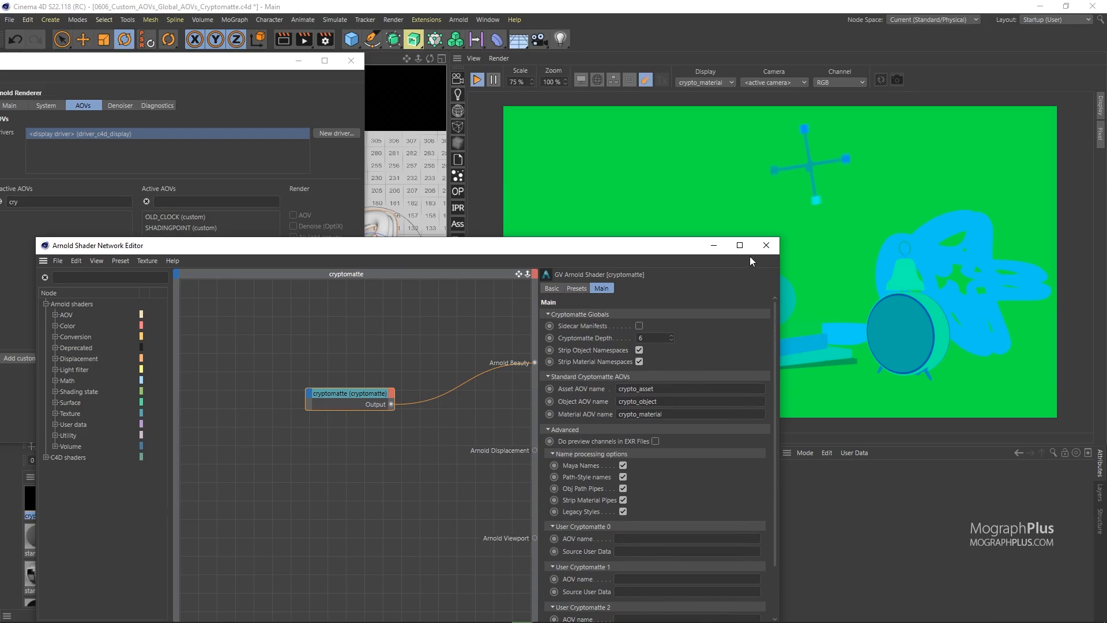
pyautogui.click(767, 245)
pyautogui.moveTo(218, 66); pyautogui.dragTo(422, 69)
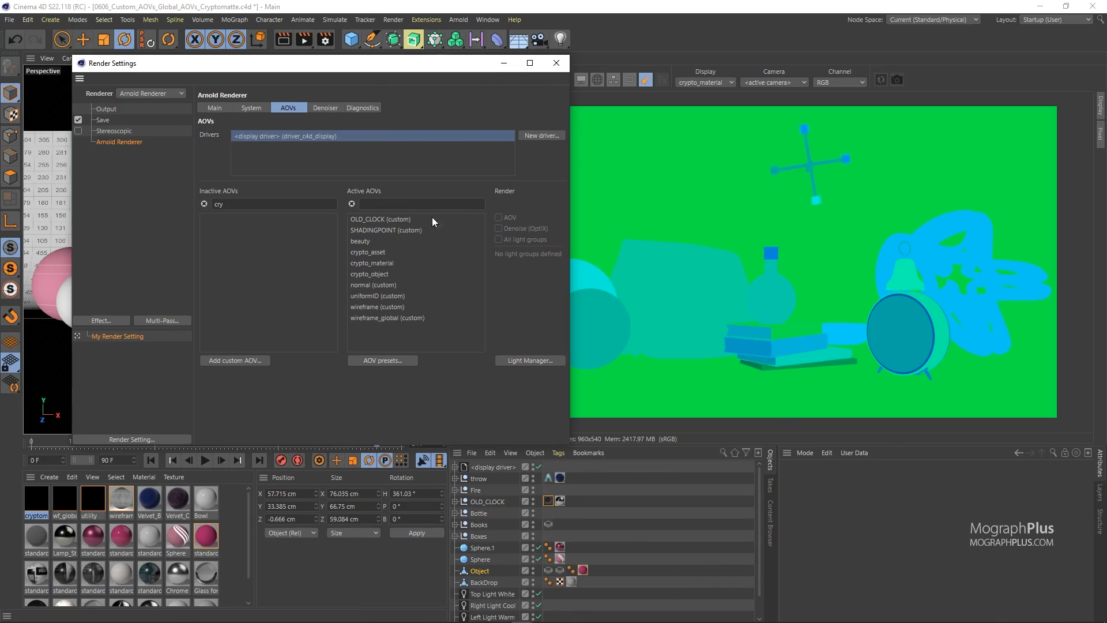
pyautogui.click(556, 62)
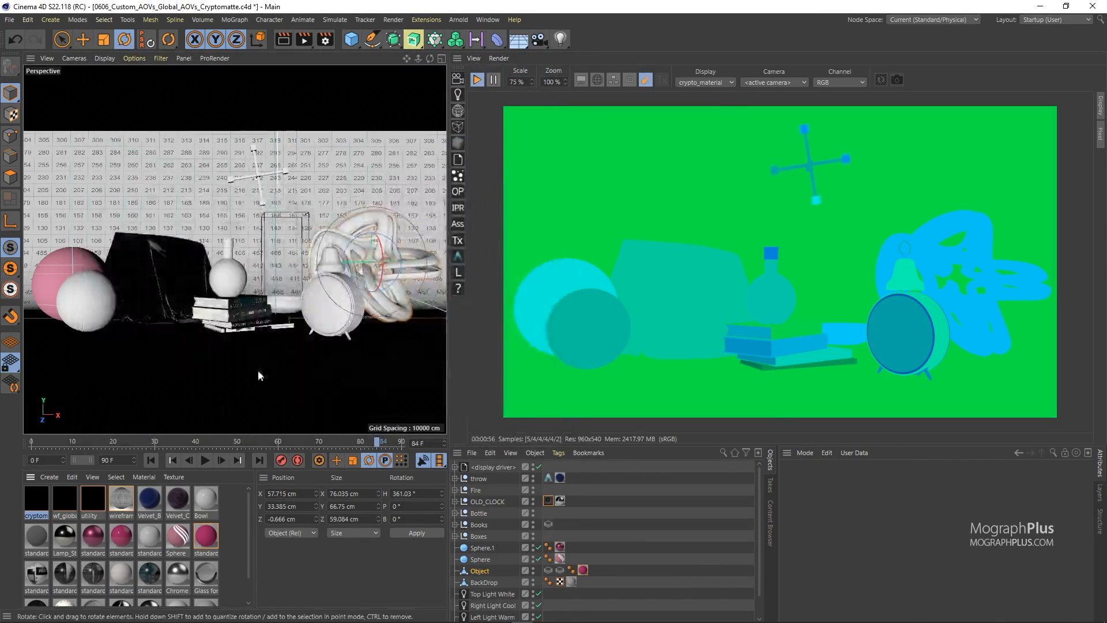
# Display the beauty AOV in the render view and open the Velvet_Blue material's shader network with its standard_surface node in view
pyautogui.click(148, 498)
pyautogui.click(703, 83)
pyautogui.click(704, 95)
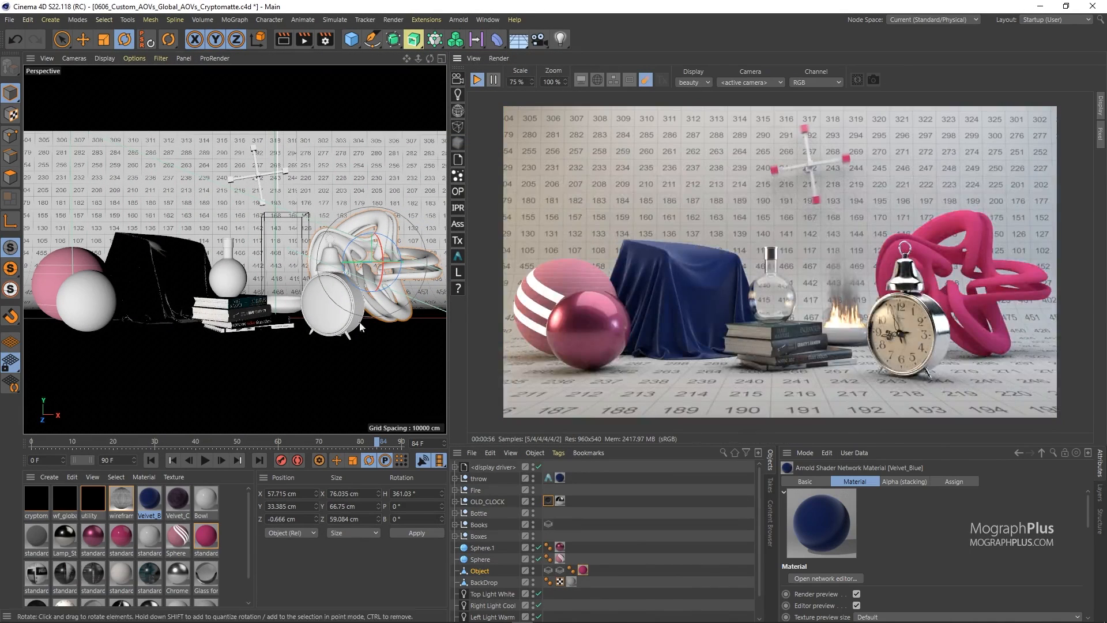
pyautogui.doubleClick(149, 499)
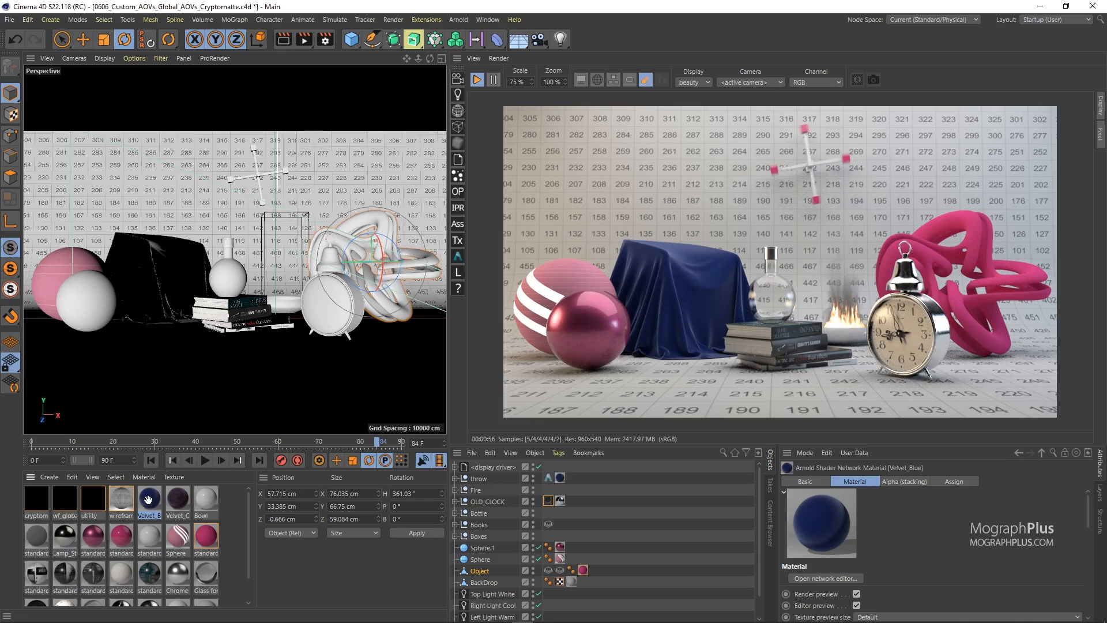
pyautogui.moveTo(583, 248); pyautogui.dragTo(254, 157)
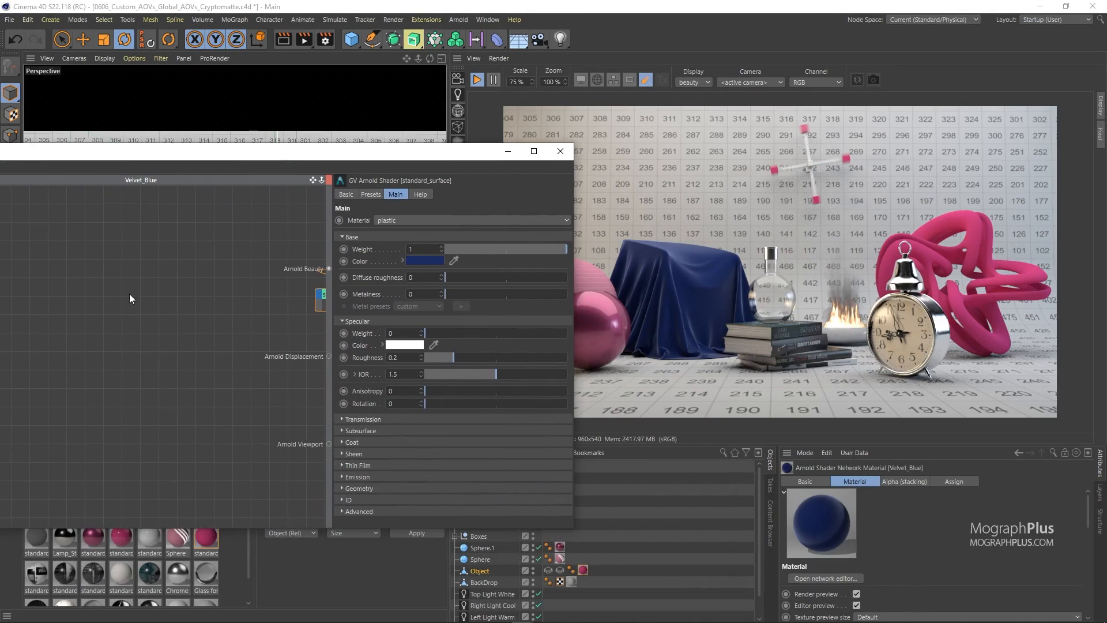
pyautogui.keyDown('alt'); pyautogui.moveTo(264, 292); pyautogui.dragTo(119, 273, button='middle'); pyautogui.keyUp('alt')
pyautogui.moveTo(240, 237); pyautogui.dragTo(221, 319)
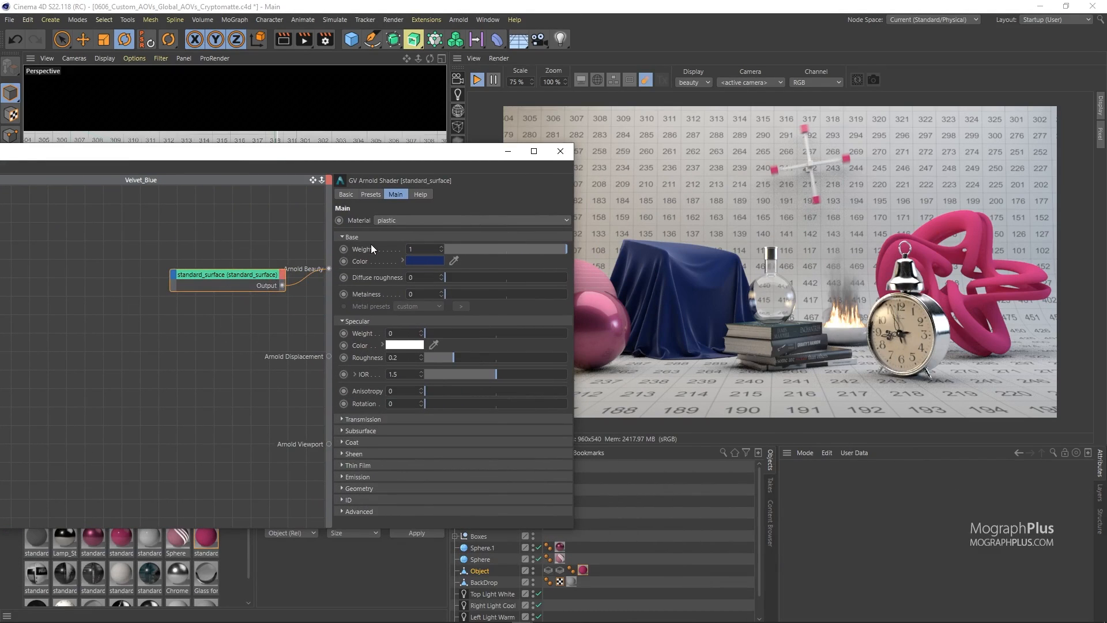
# Set the ID 1 color of Velvet_Blue's standard_surface shader to bright blue
pyautogui.doubleClick(369, 240)
pyautogui.click(358, 248)
pyautogui.click(363, 339)
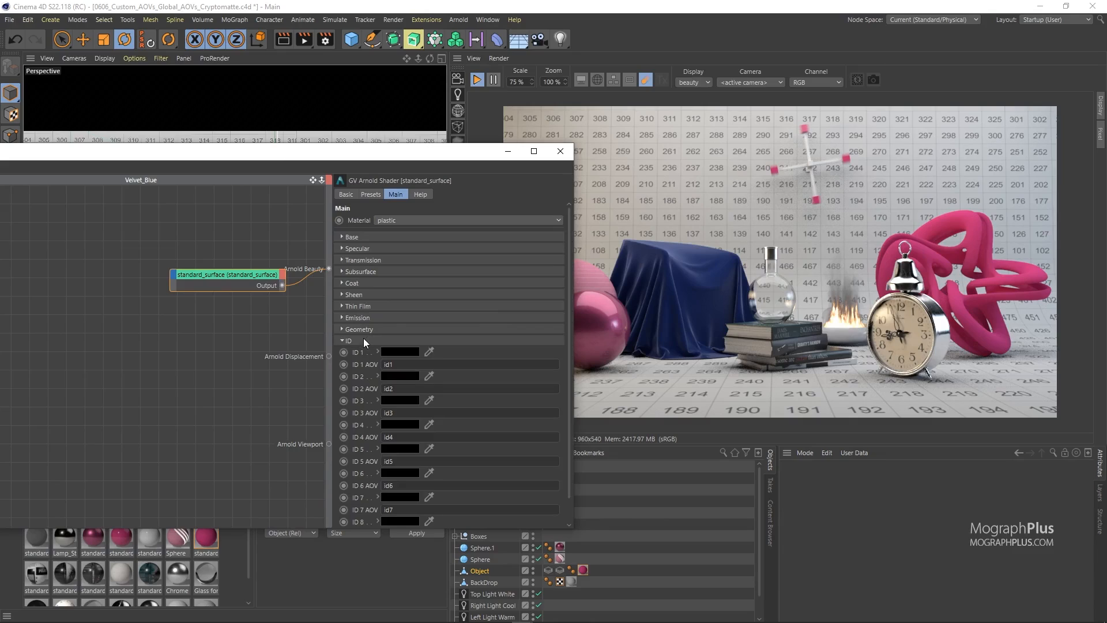
pyautogui.scroll(-1, 370, 360)
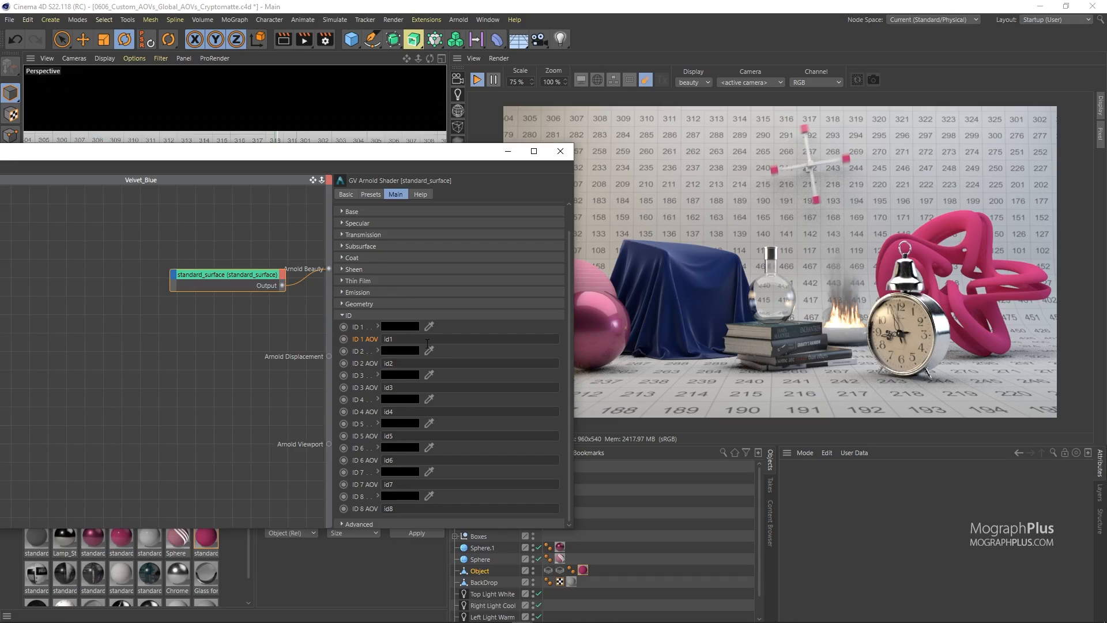
pyautogui.click(399, 327)
pyautogui.click(368, 306)
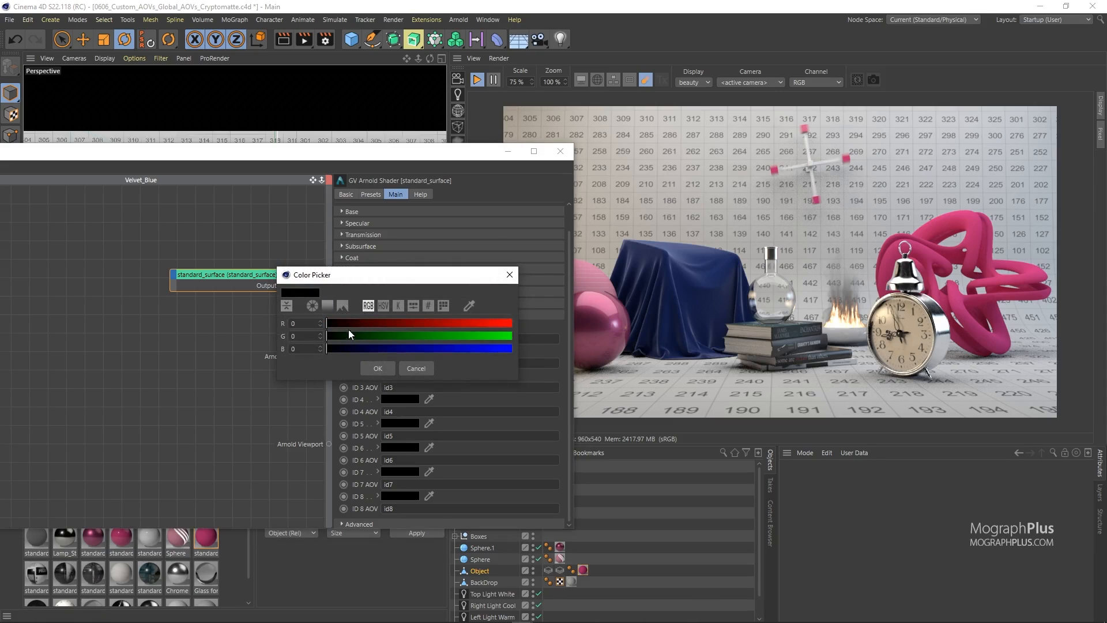
pyautogui.click(457, 352)
pyautogui.click(378, 368)
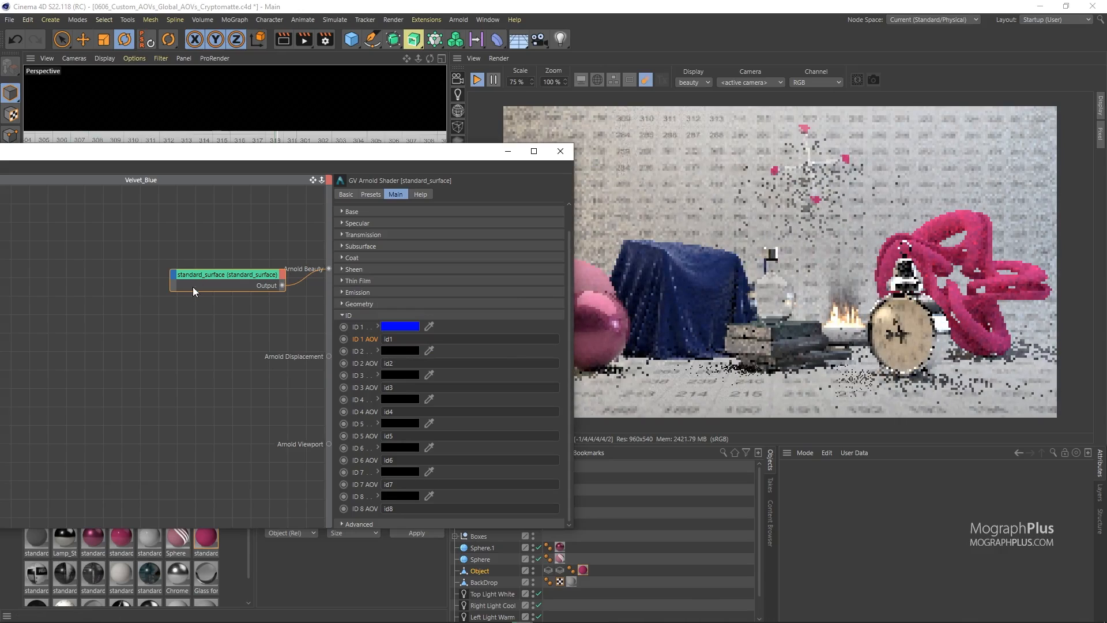
# Activate the standard_surface id1 AOV for the display driver in the Arnold render settings and close the settings
pyautogui.moveTo(441, 159); pyautogui.dragTo(340, 144)
pyautogui.click(326, 39)
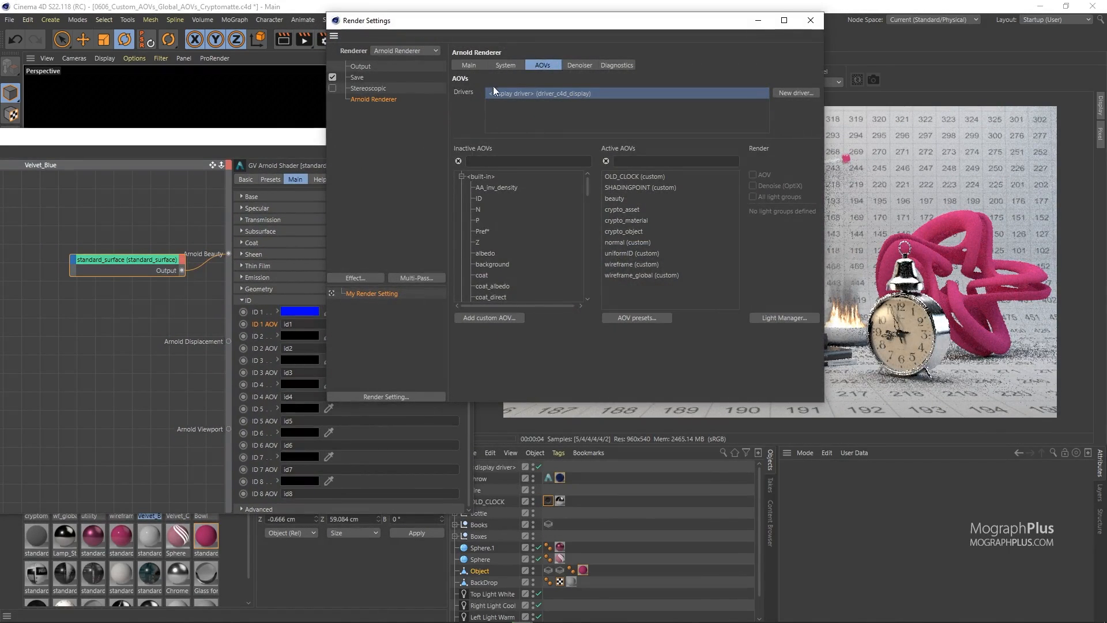
pyautogui.click(461, 176)
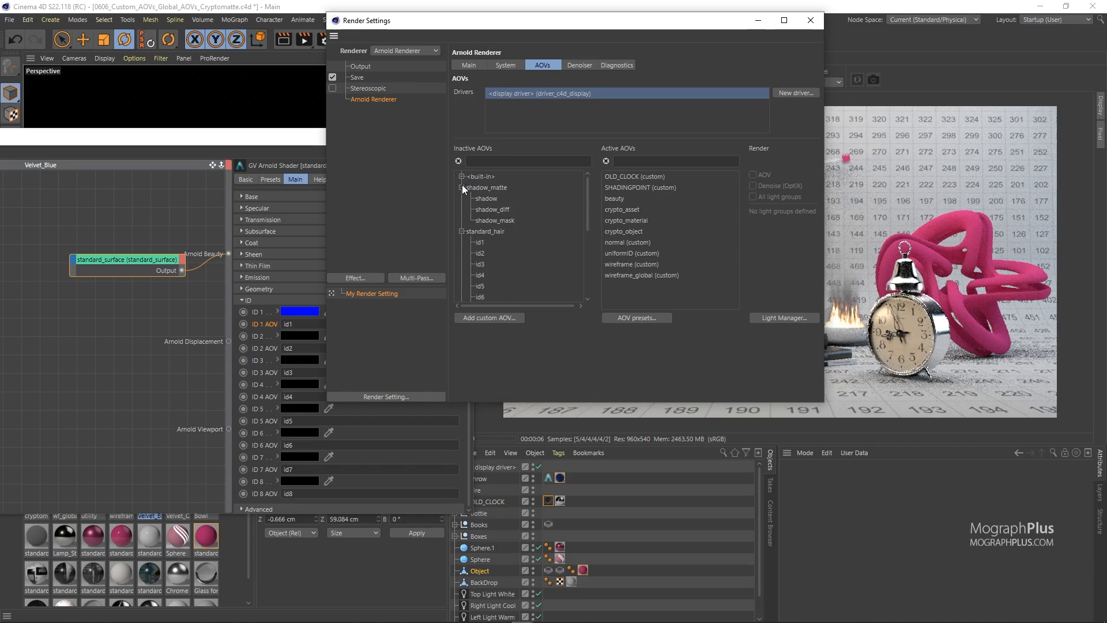
pyautogui.click(462, 199)
pyautogui.click(462, 198)
pyautogui.click(461, 210)
pyautogui.click(480, 220)
pyautogui.doubleClick(479, 219)
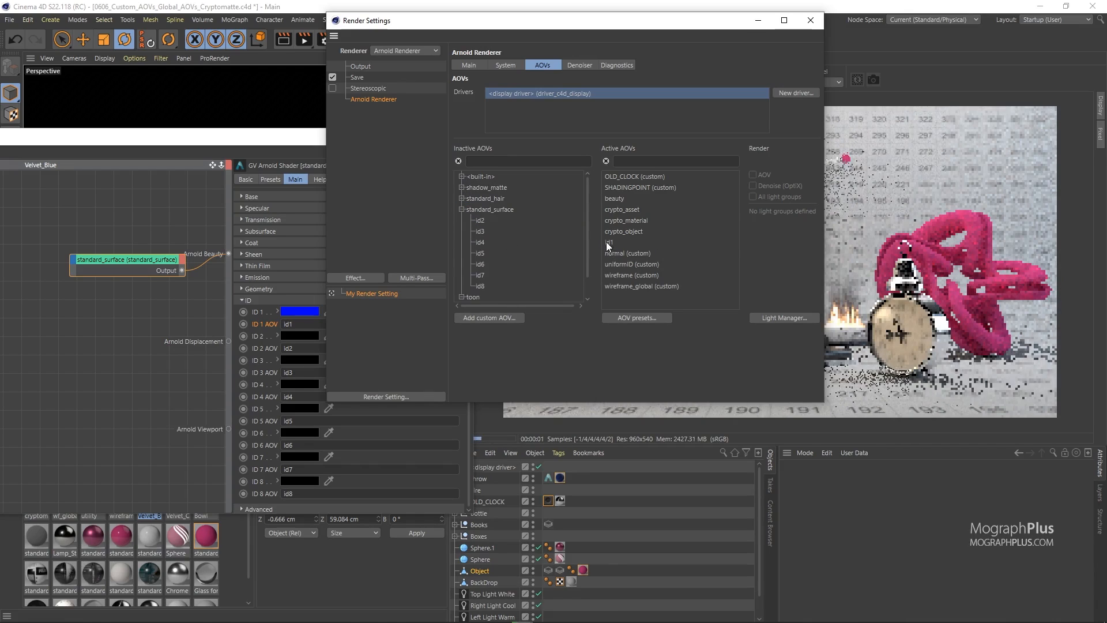
pyautogui.click(810, 21)
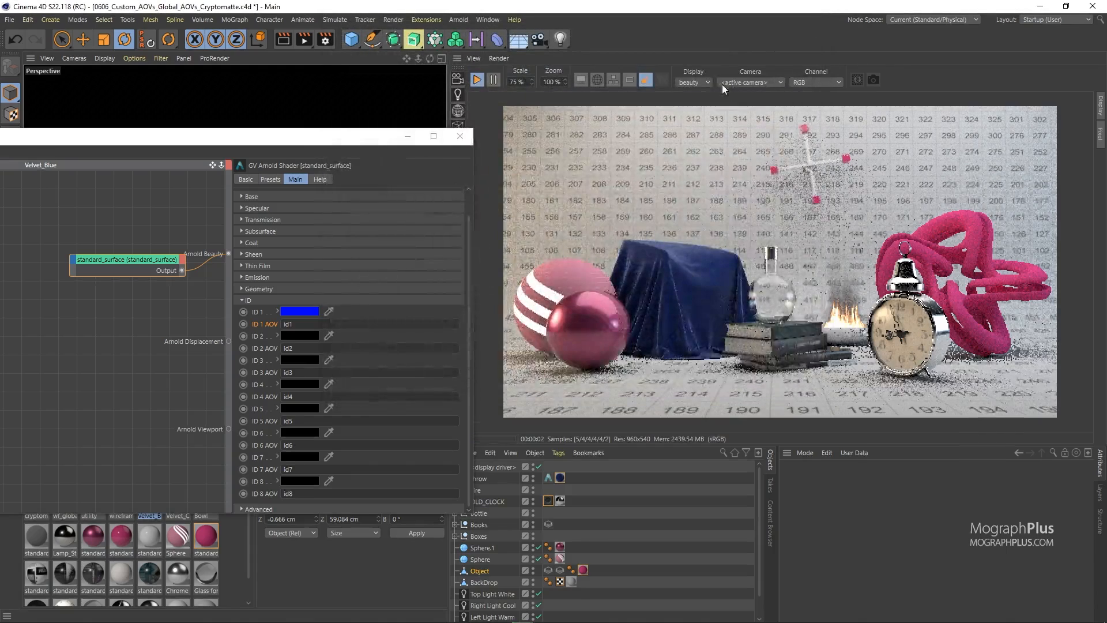
# Preview the id1 AOV in the render view, return to beauty and close the shader network editor
pyautogui.click(692, 82)
pyautogui.click(717, 232)
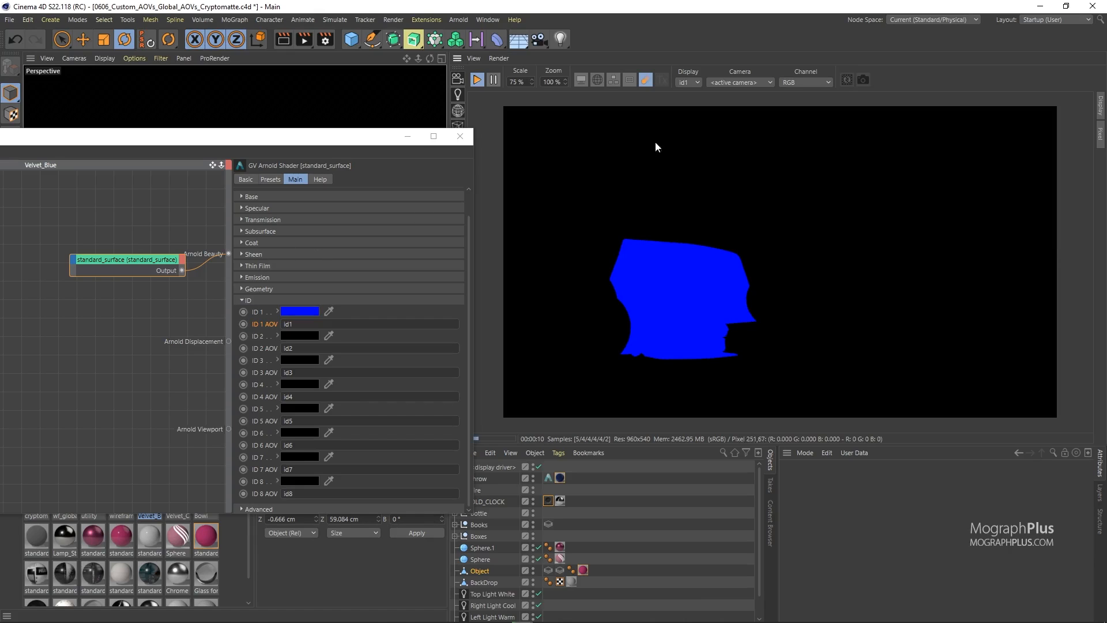
pyautogui.click(687, 82)
pyautogui.click(692, 90)
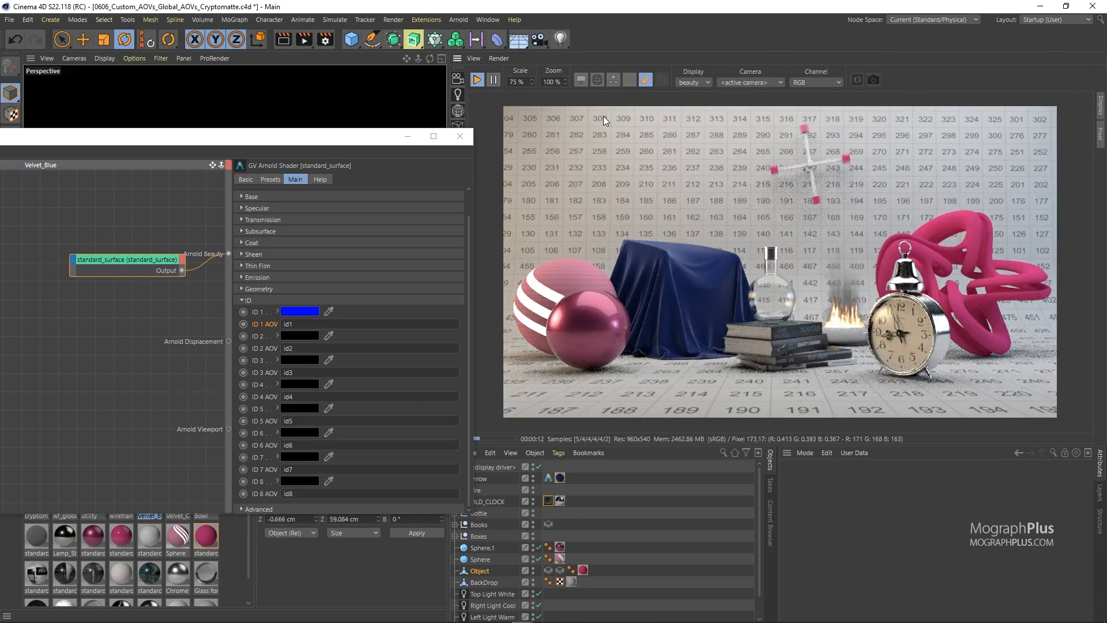
pyautogui.click(459, 137)
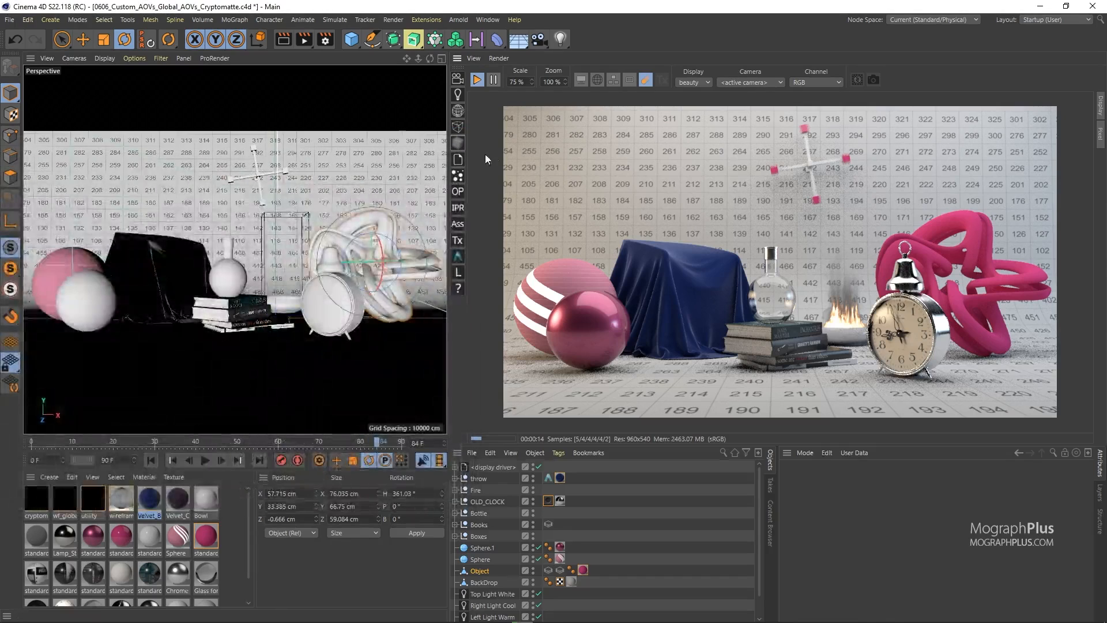